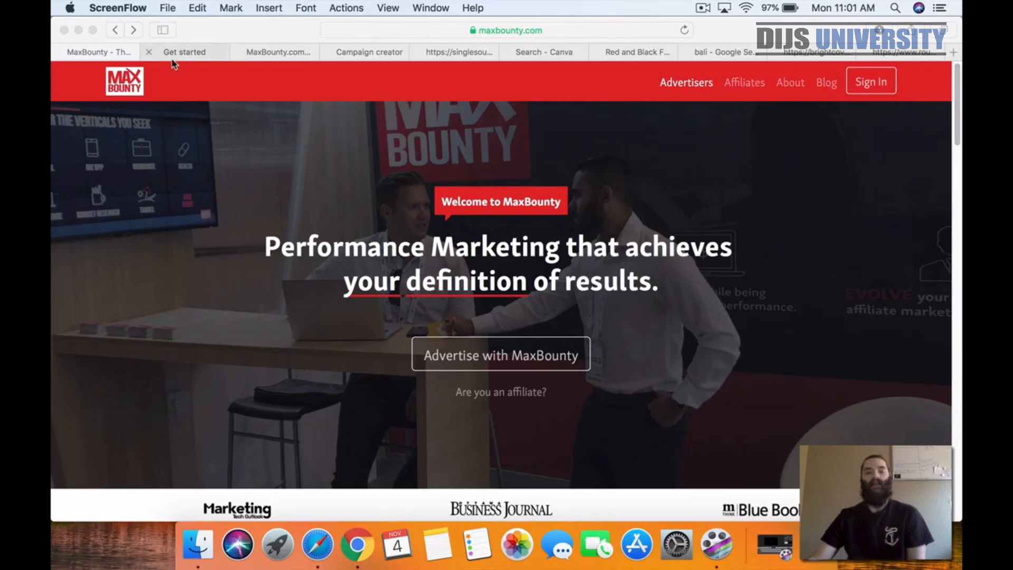
Step: Open the Win a Trip to Bali - AU campaign page and review its commission details and allowed traffic types
click(189, 52)
click(84, 53)
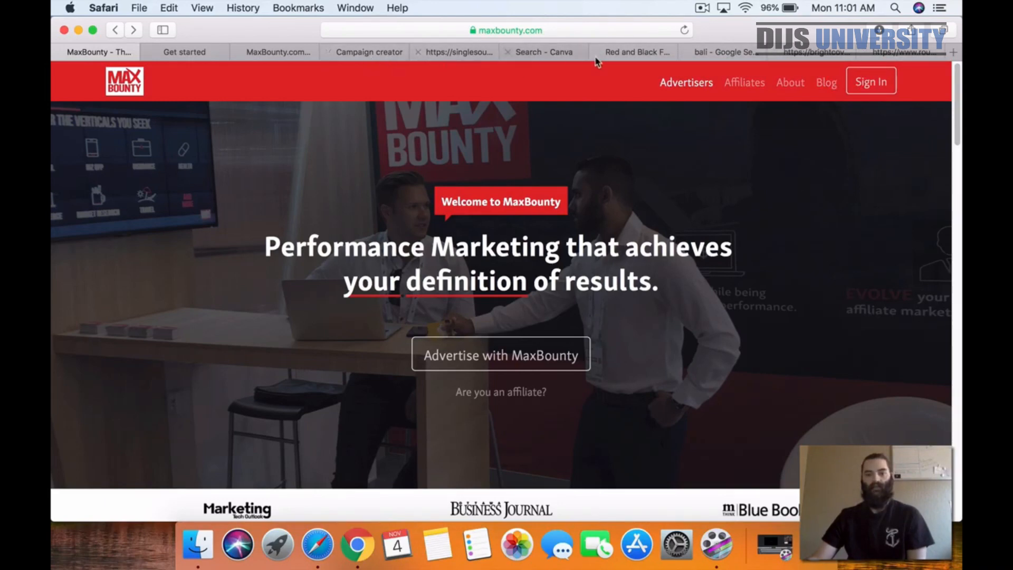
click(272, 56)
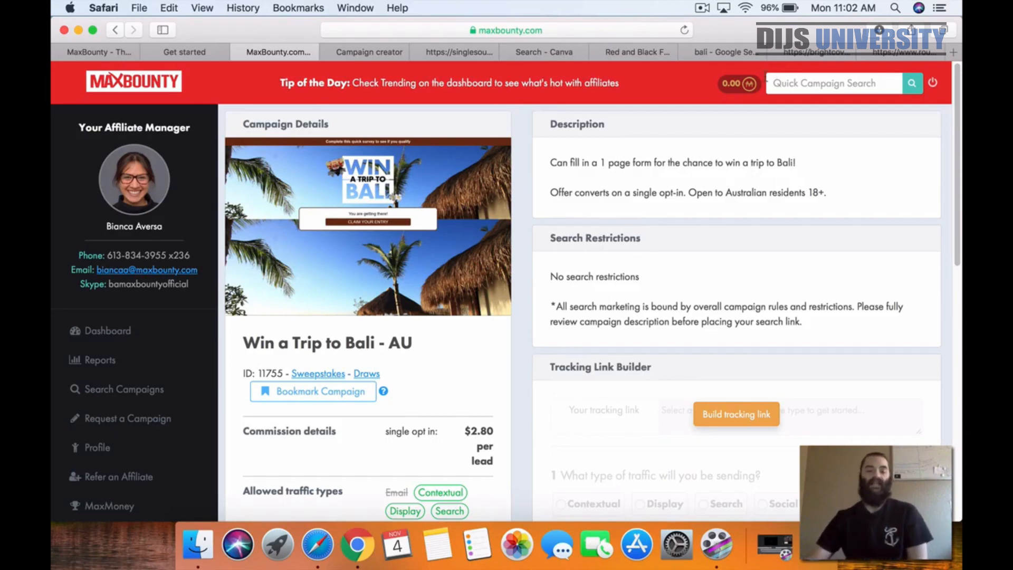
scroll(555, 204, down, 1)
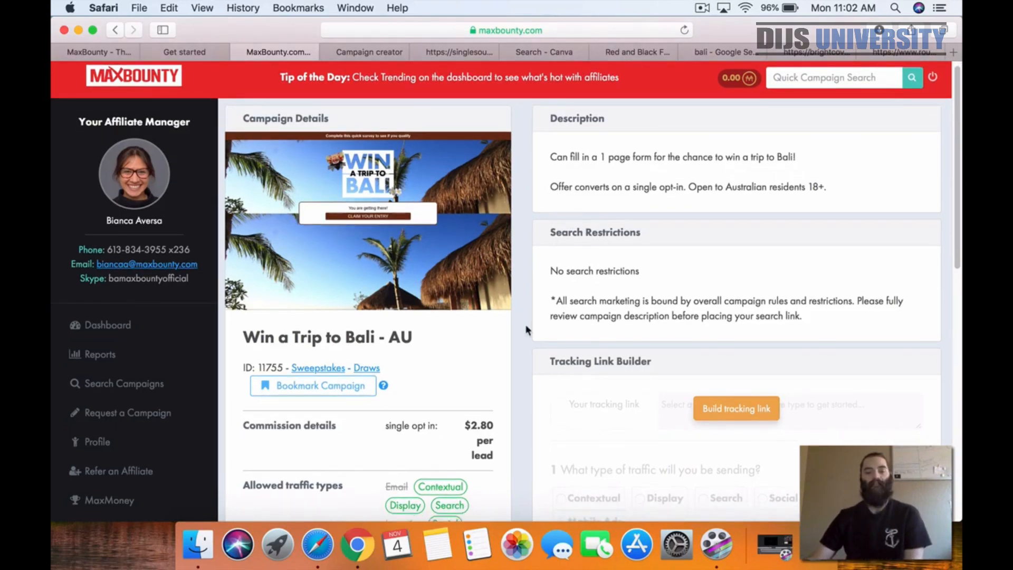
scroll(445, 430, down, 1)
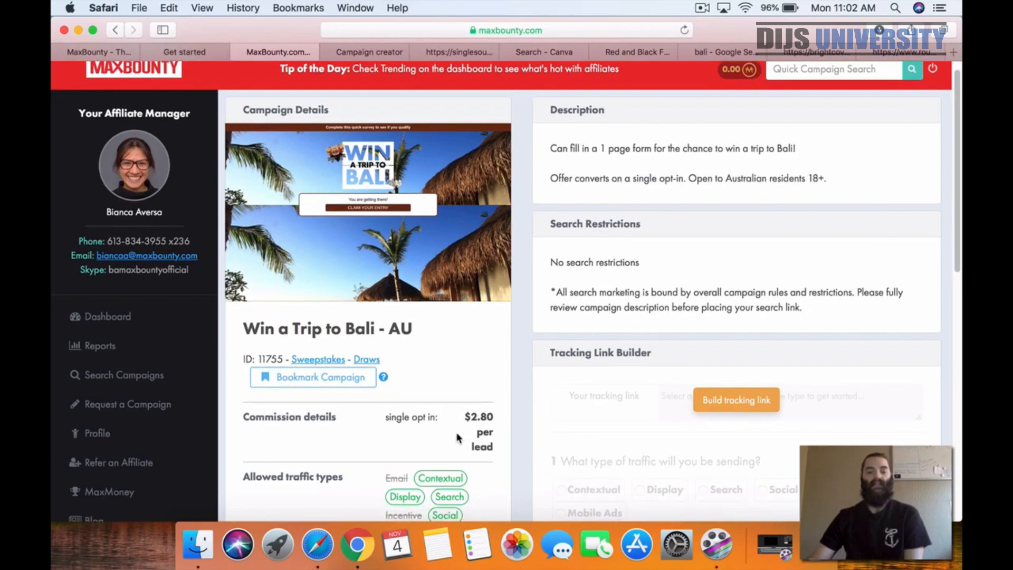
scroll(458, 438, down, 3)
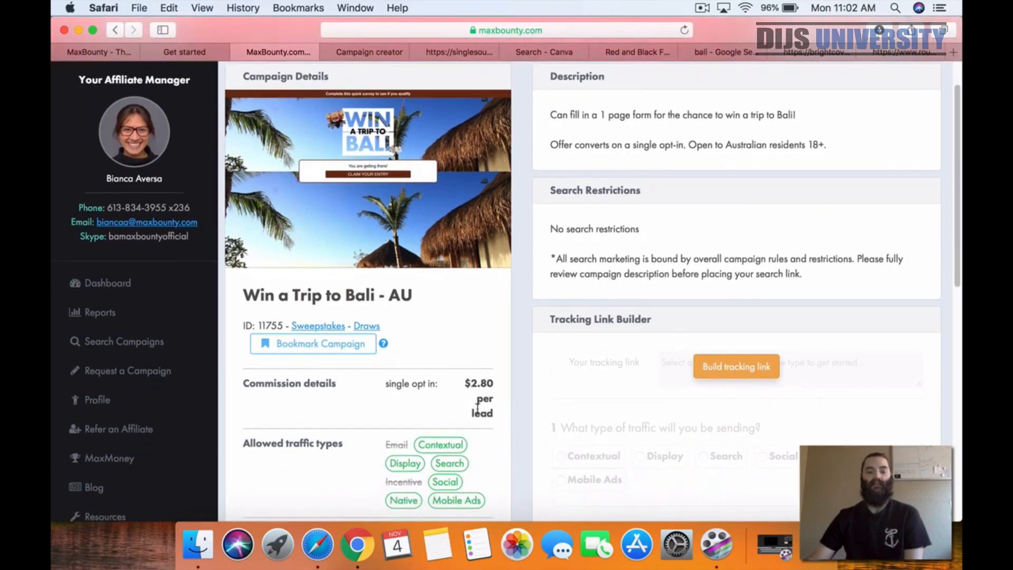
scroll(480, 409, down, 3)
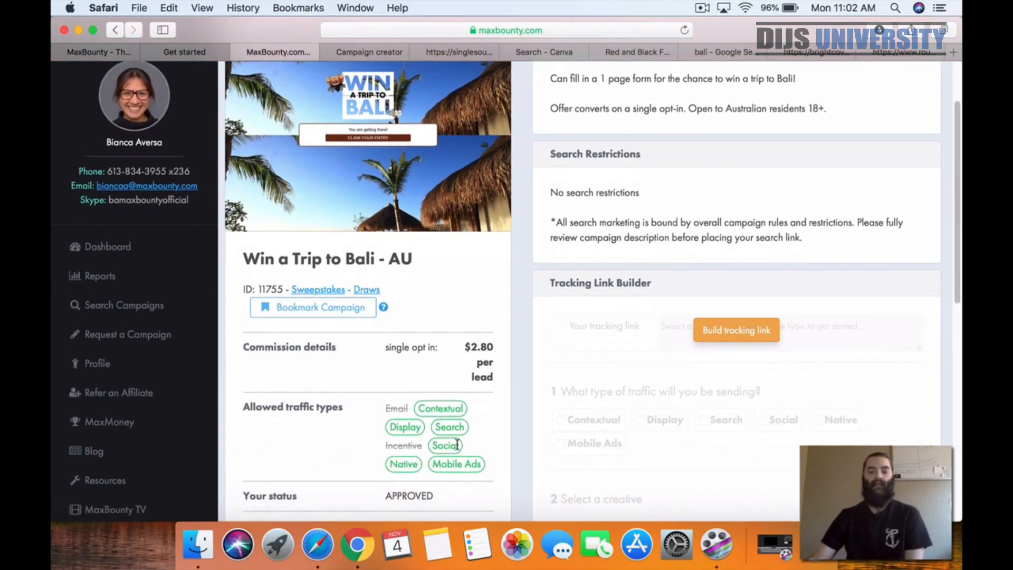
scroll(325, 446, down, 1)
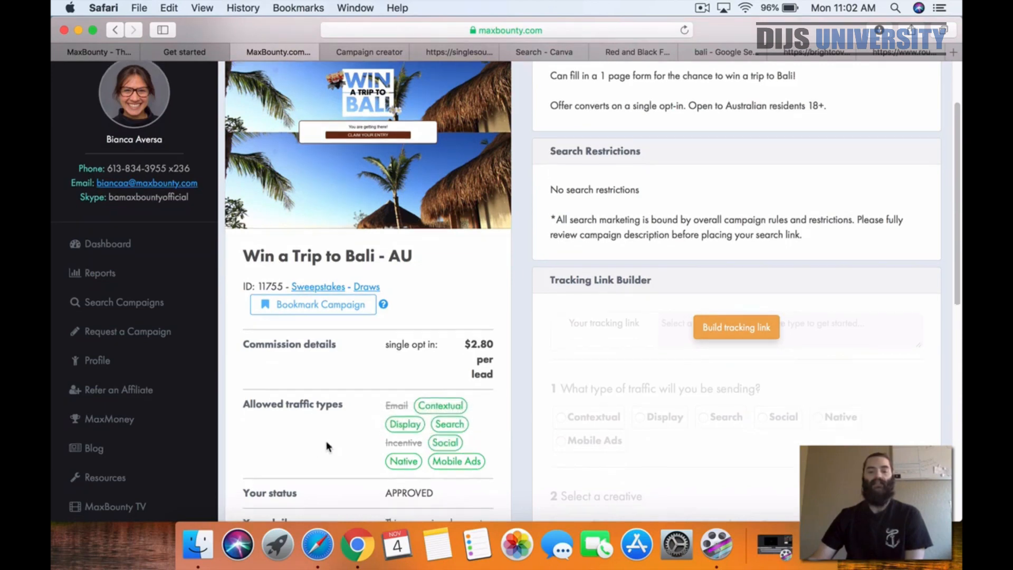
Step: Review the campaign's search restrictions, residency and age eligibility, and opt-in conversion terms by highlighting them
drag(548, 191, 790, 234)
scroll(780, 233, up, 3)
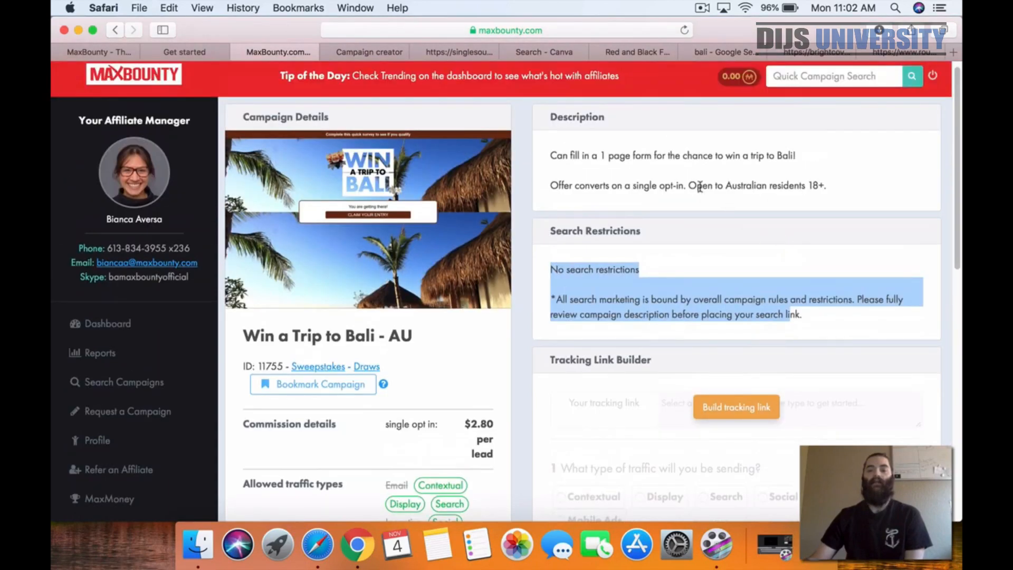
drag(688, 186, 830, 186)
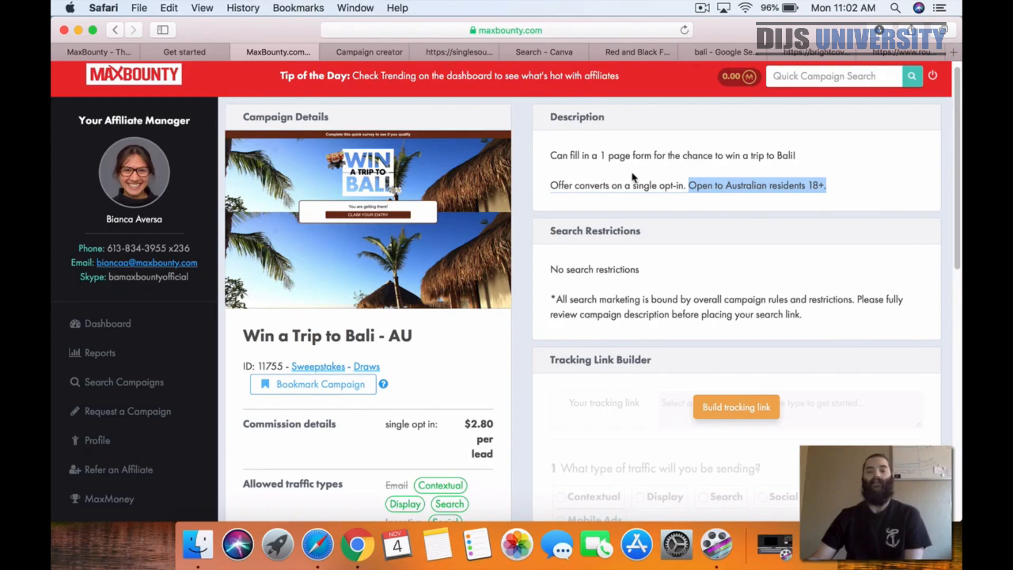
click(589, 187)
drag(589, 187, 684, 186)
Step: Check the campaign's daily cap and mobile optimization entries in the campaign details
scroll(650, 211, down, 1)
scroll(650, 214, down, 10)
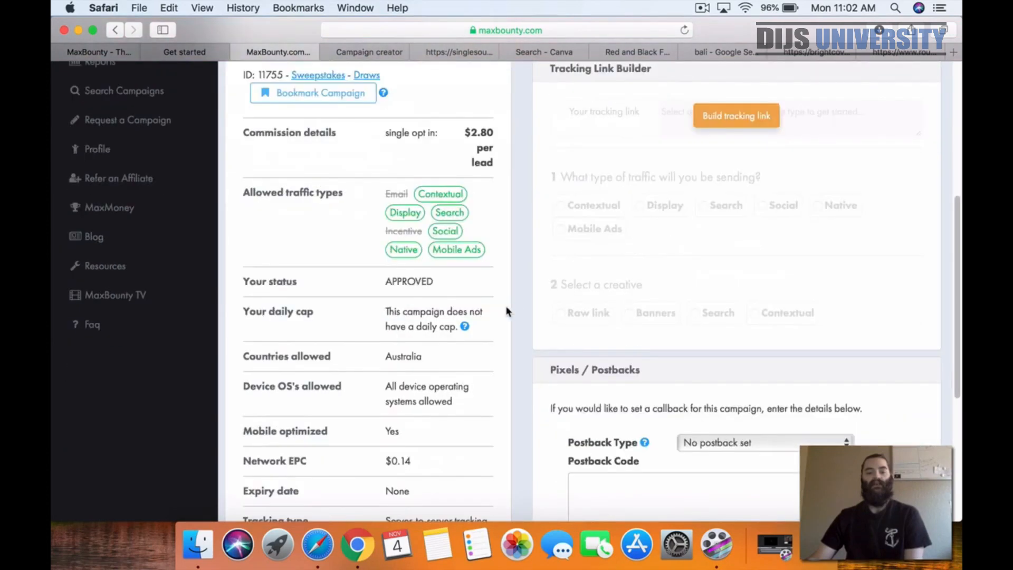
drag(375, 314, 457, 323)
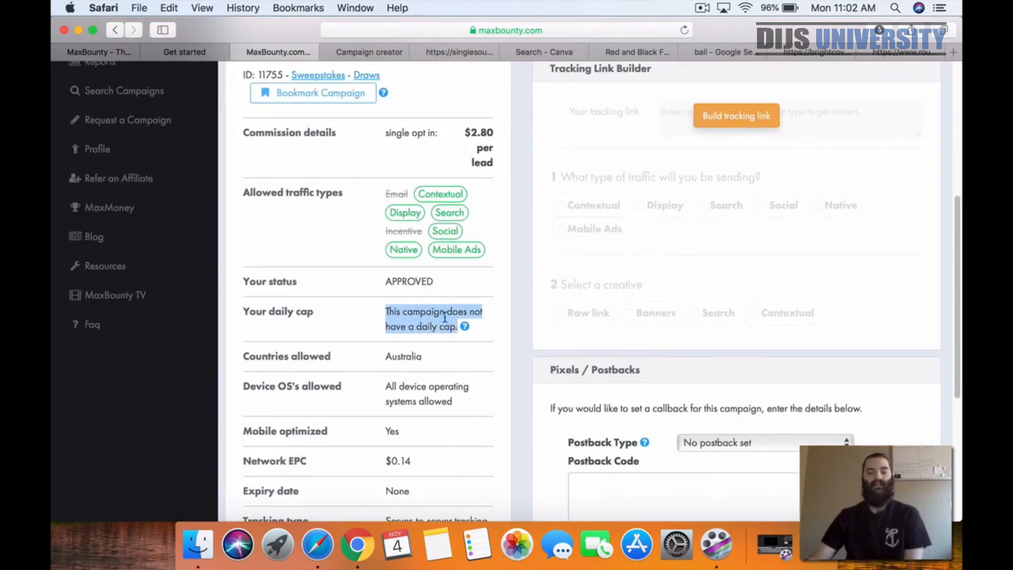
scroll(448, 320, down, 3)
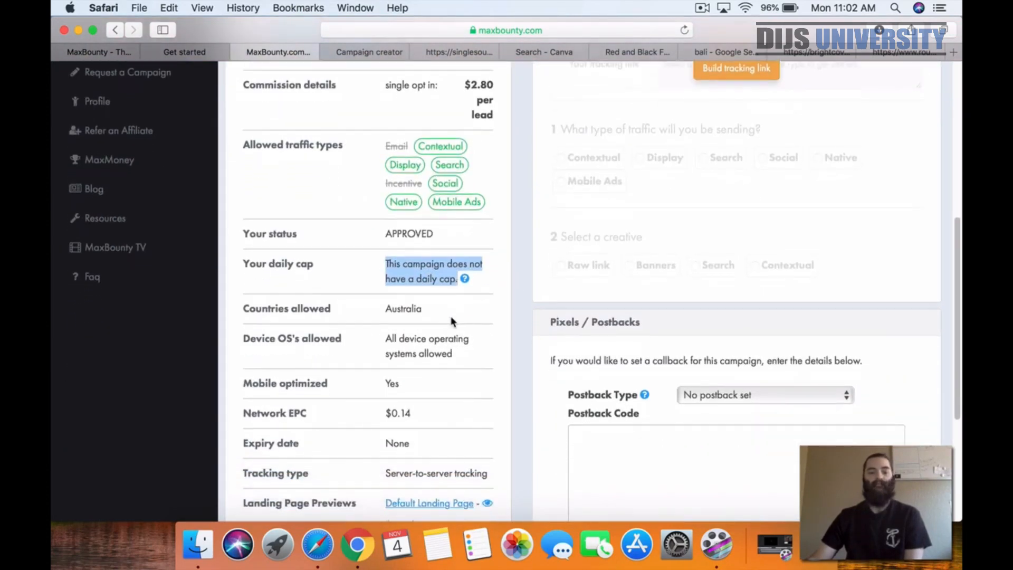
scroll(448, 322, down, 3)
drag(410, 351, 252, 351)
scroll(506, 353, down, 4)
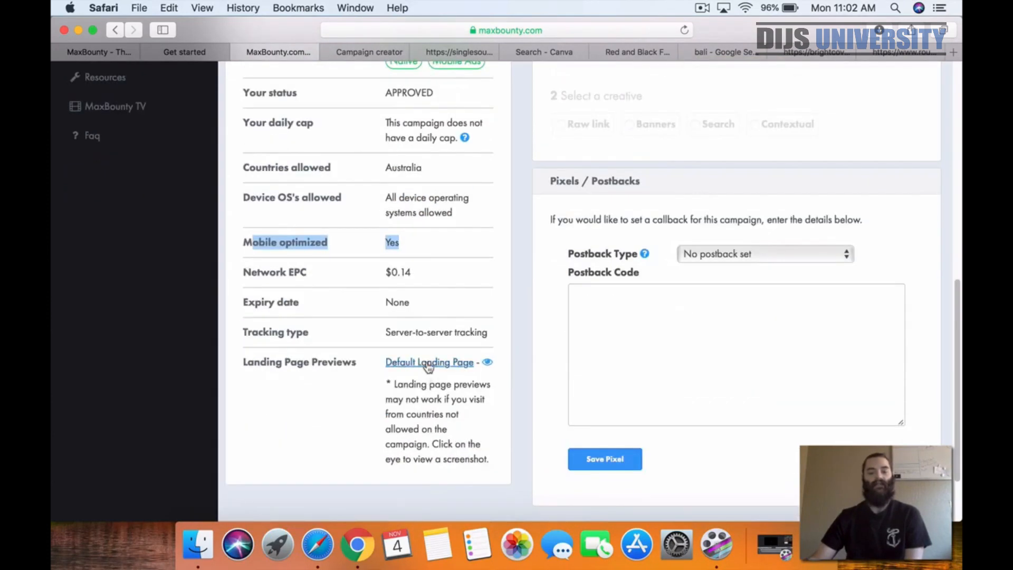
Step: Preview the offer's default landing page through its link and its screenshot, closing each page that opens
click(425, 363)
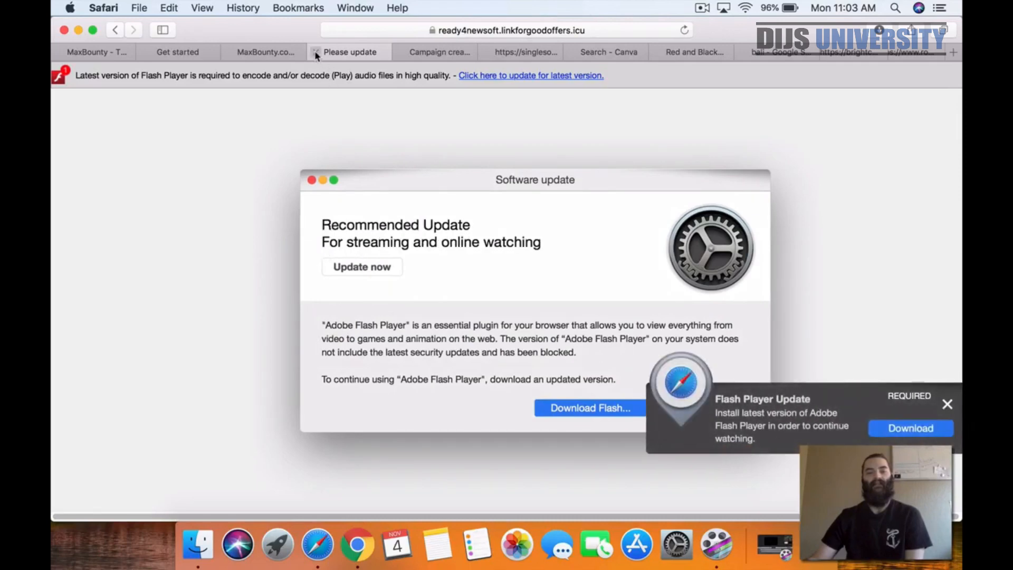
click(314, 51)
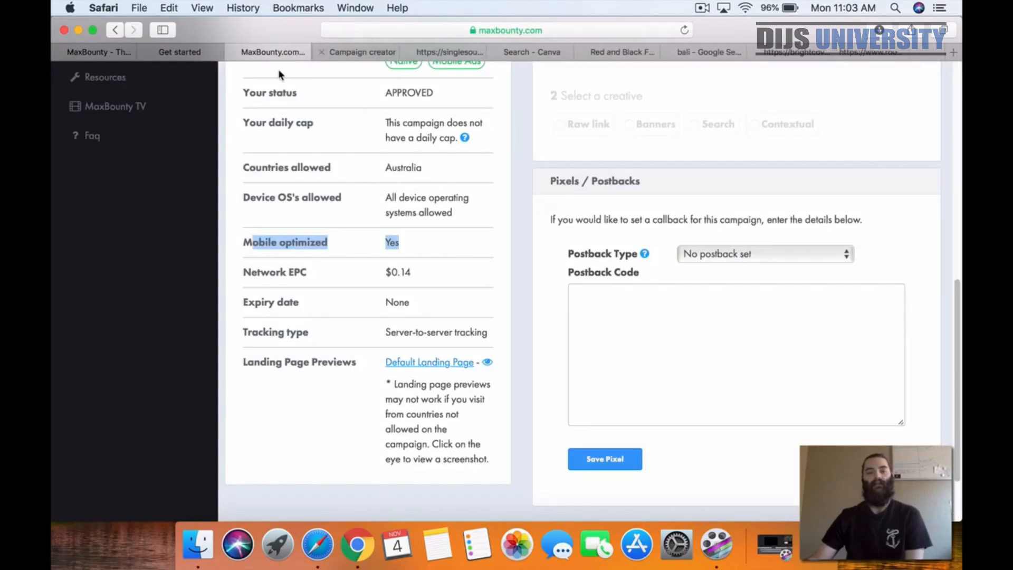
click(487, 363)
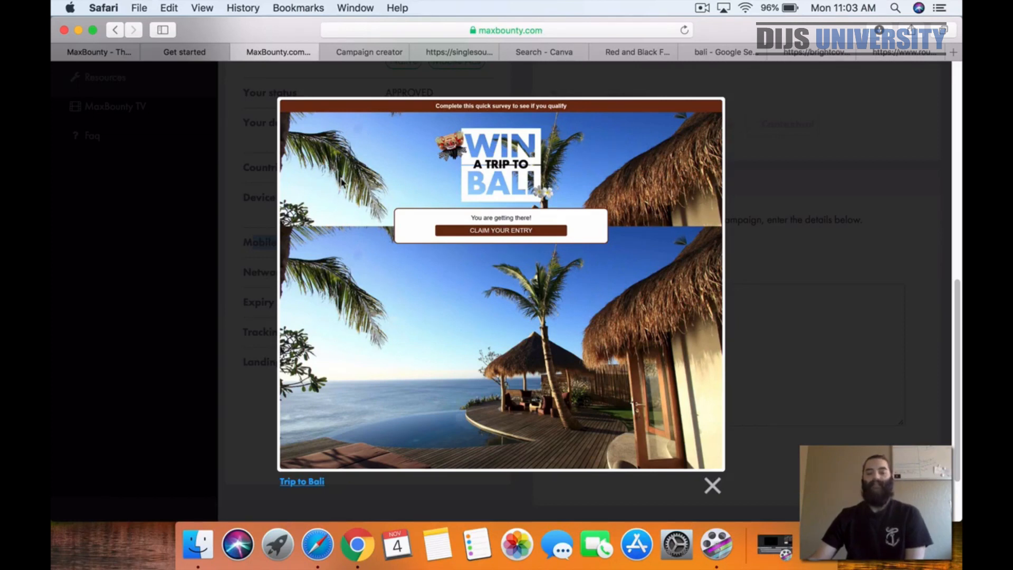
click(299, 481)
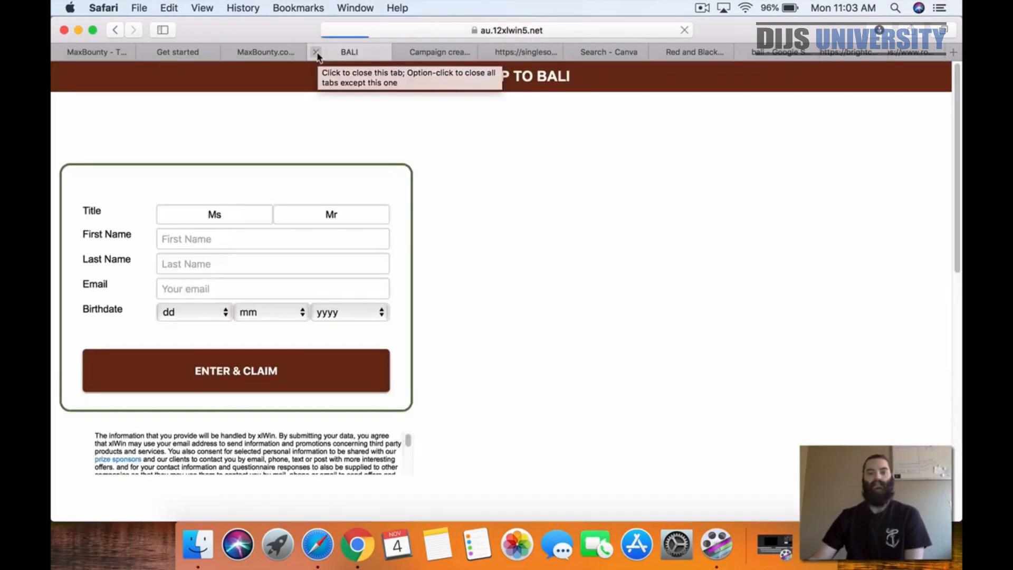
click(317, 54)
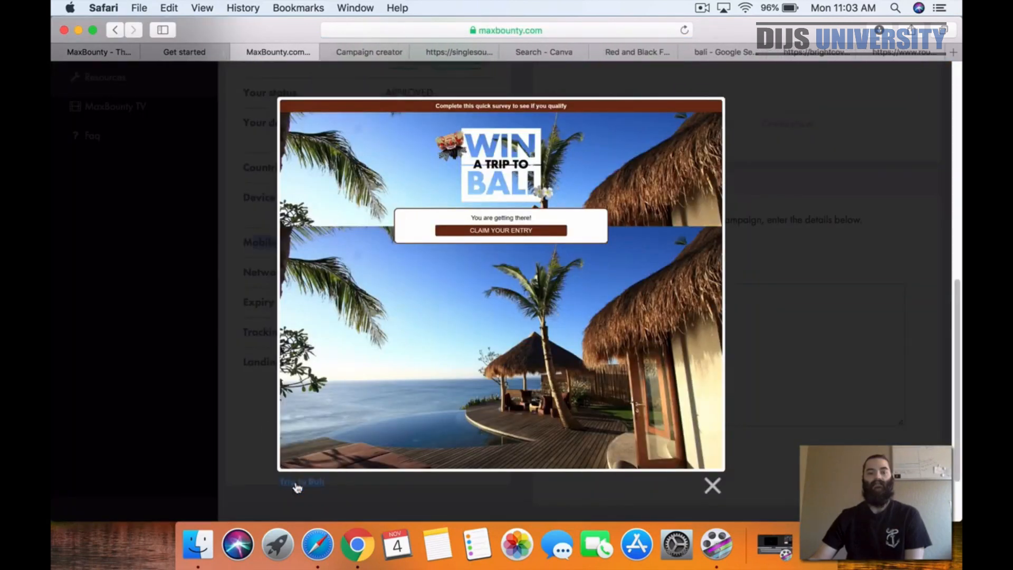
Step: Examine the Trip to Bali landing page's entry form and footer, and return to the campaign details
click(297, 482)
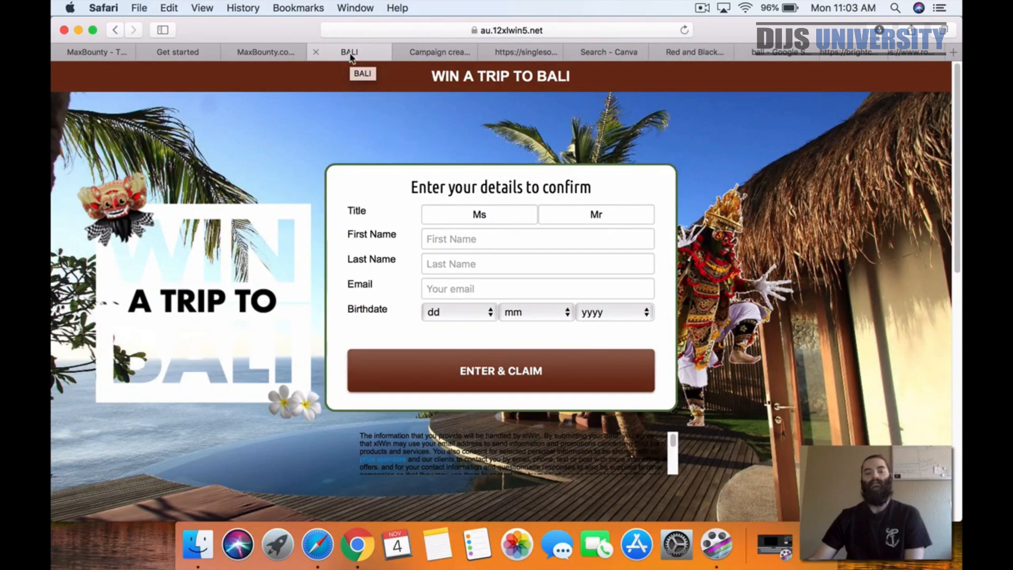
scroll(258, 196, down, 5)
scroll(258, 186, up, 4)
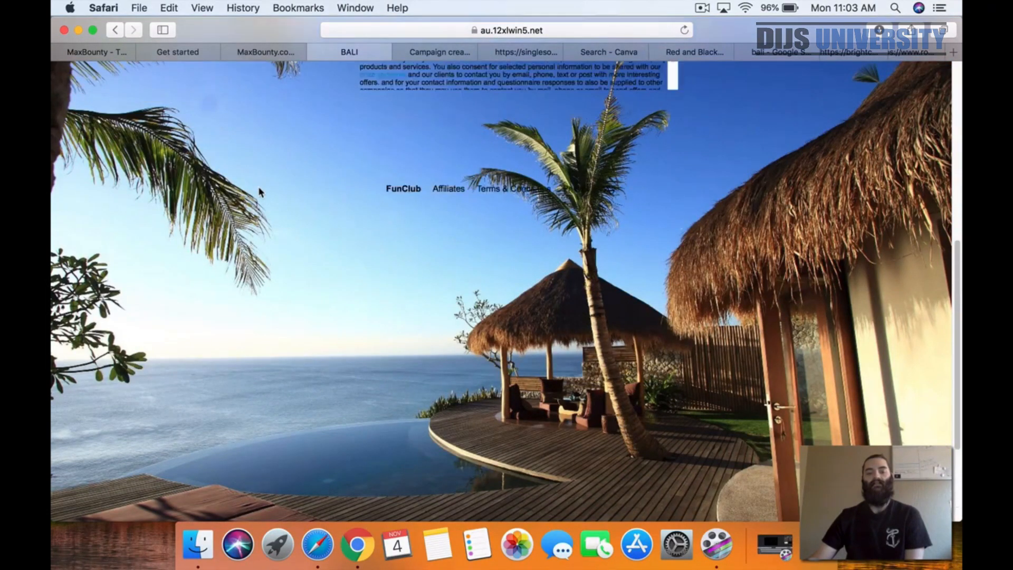
scroll(263, 189, up, 2)
scroll(265, 184, down, 10)
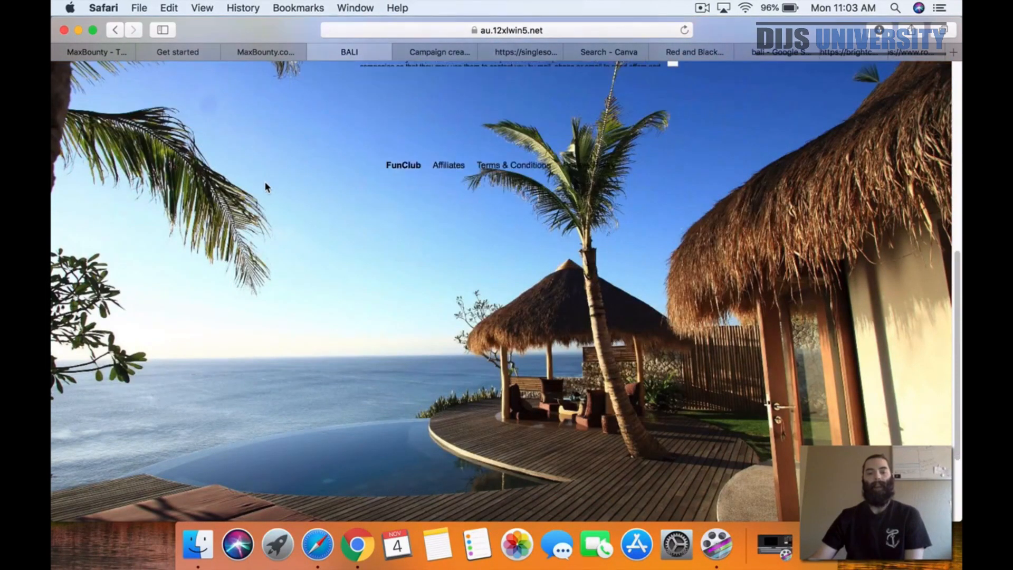
scroll(266, 183, up, 10)
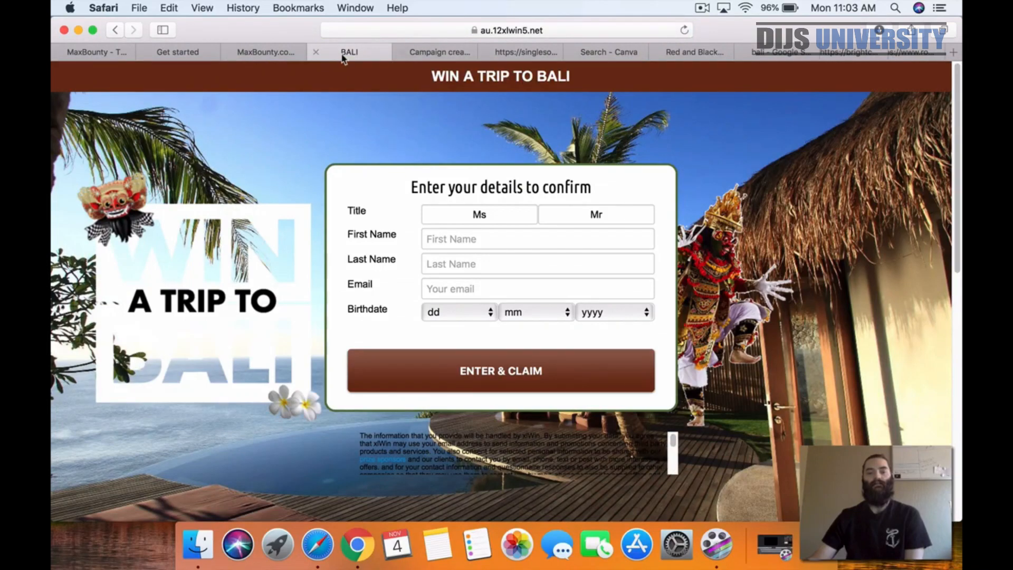
click(315, 52)
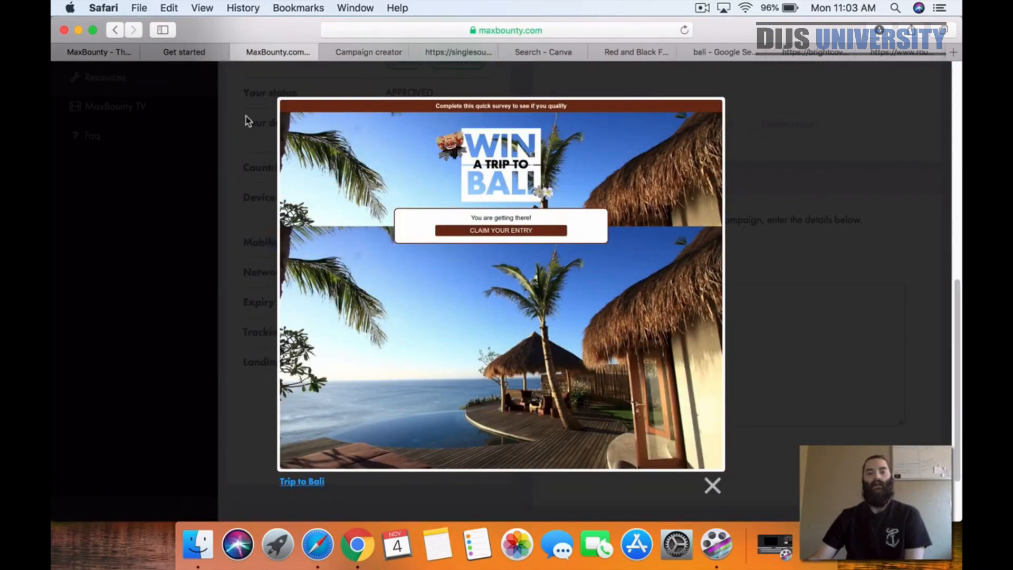
click(248, 117)
scroll(515, 286, up, 10)
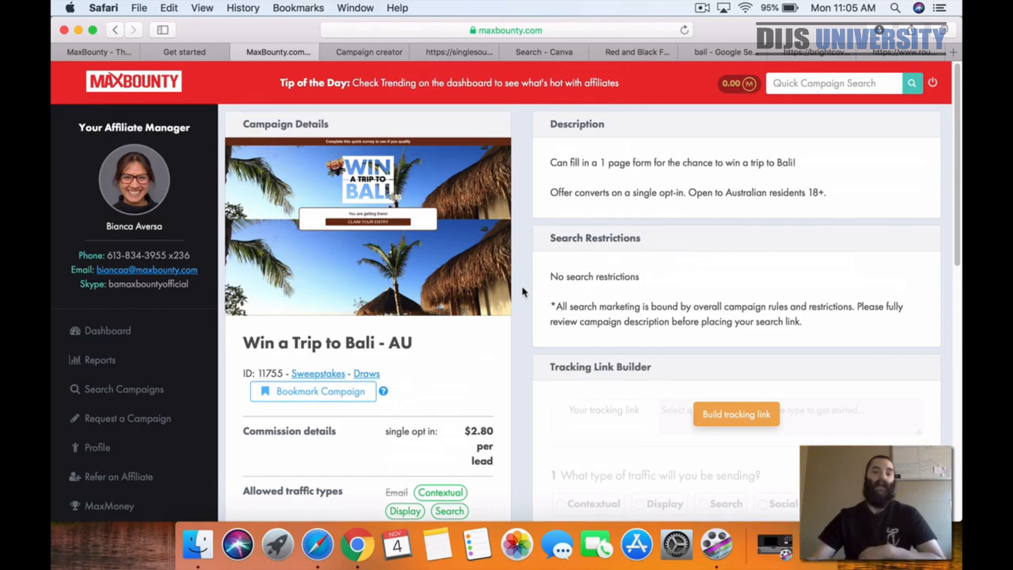
Step: Switch to the ClickFunnels editor and examine the dream vacation survey page from its headline to the footer
click(349, 52)
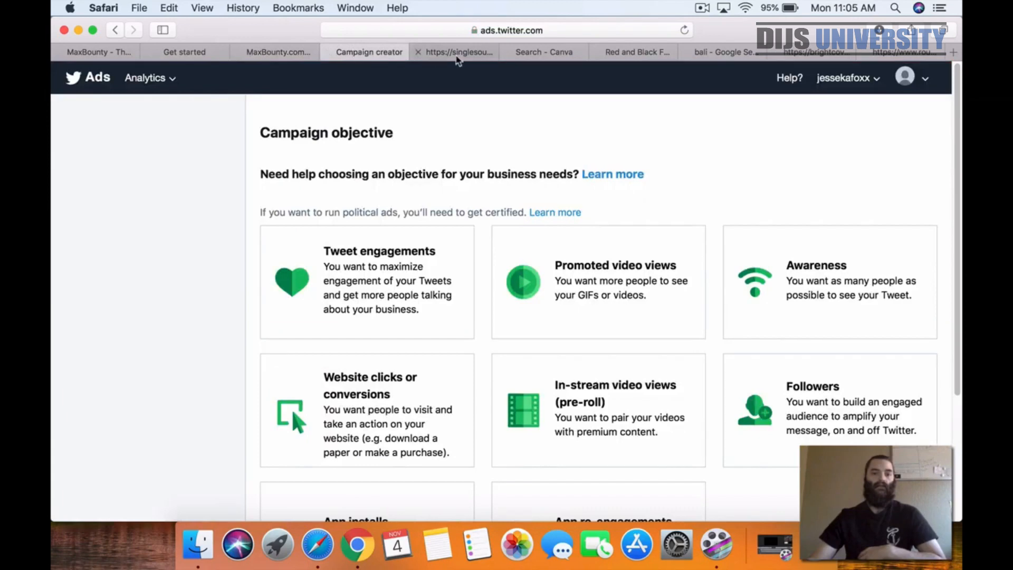
click(457, 53)
scroll(194, 199, down, 6)
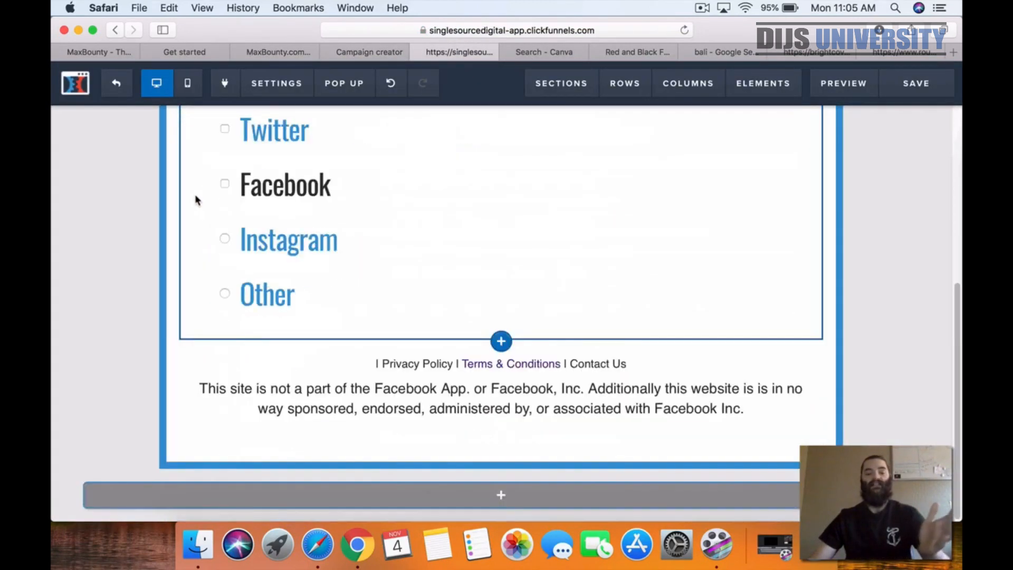
scroll(195, 199, up, 6)
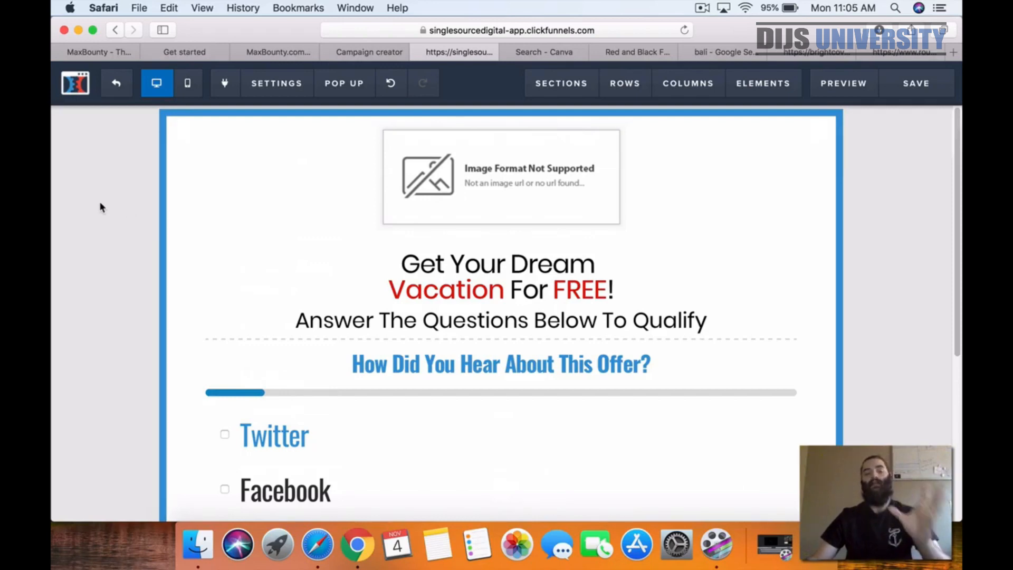
scroll(102, 207, down, 5)
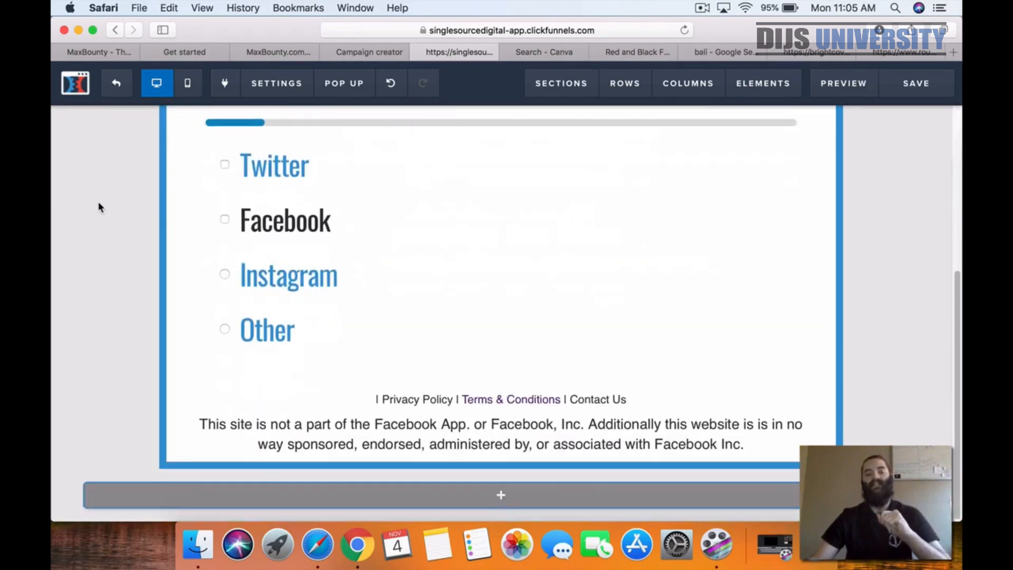
scroll(98, 207, up, 5)
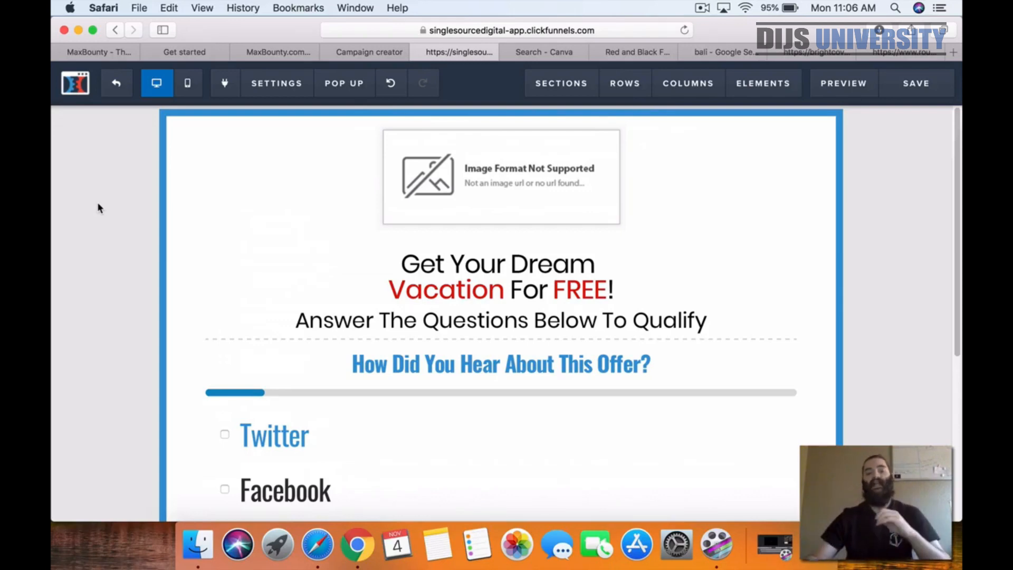
scroll(109, 216, down, 5)
scroll(110, 235, up, 5)
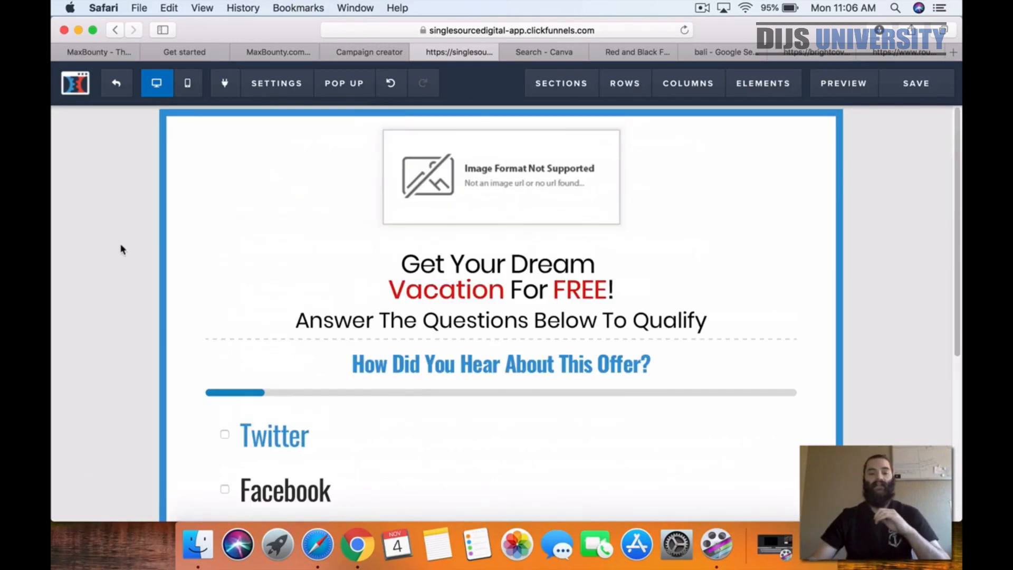
scroll(119, 247, down, 1)
scroll(256, 366, down, 5)
scroll(294, 335, up, 3)
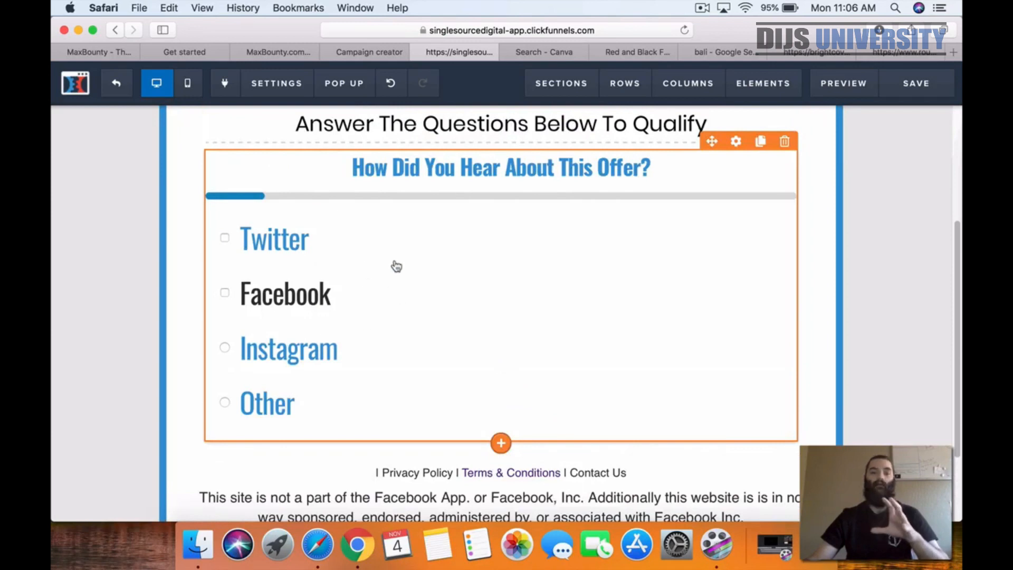
scroll(404, 236, up, 1)
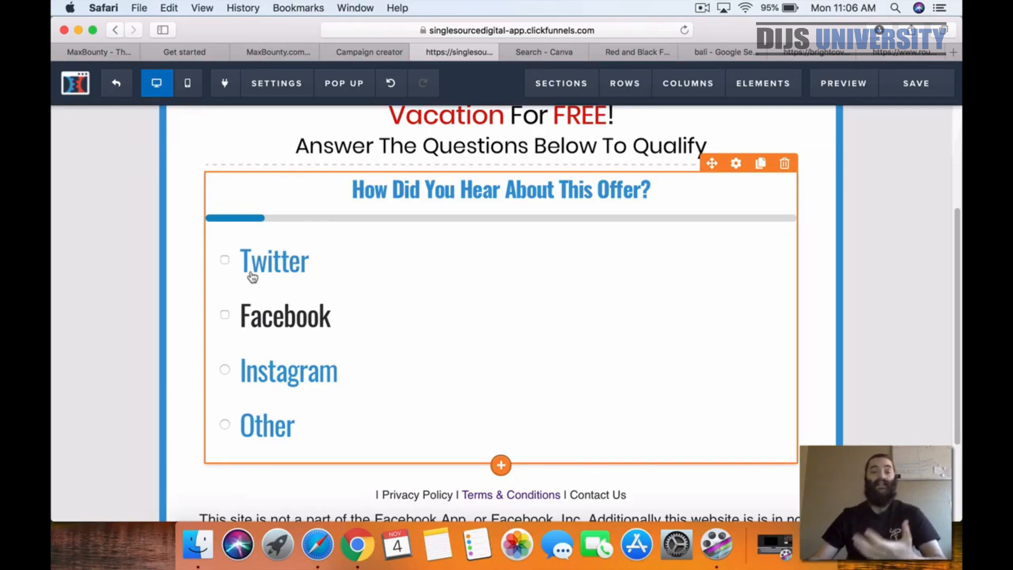
Step: Open the survey's question settings and inspect the "Where Are You From?" question, highlighting its Australia answer
click(292, 279)
click(762, 245)
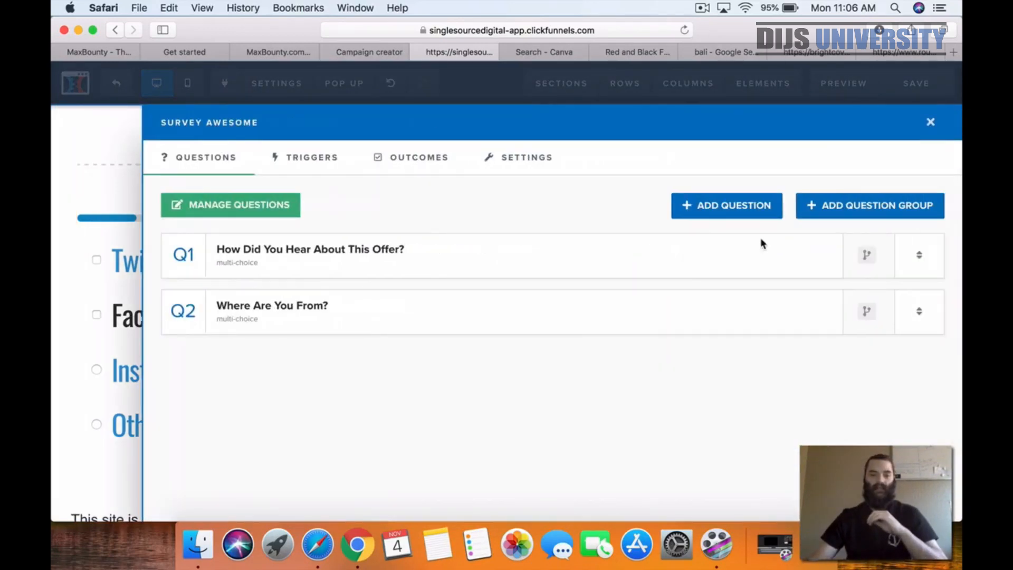
click(281, 310)
scroll(314, 333, down, 4)
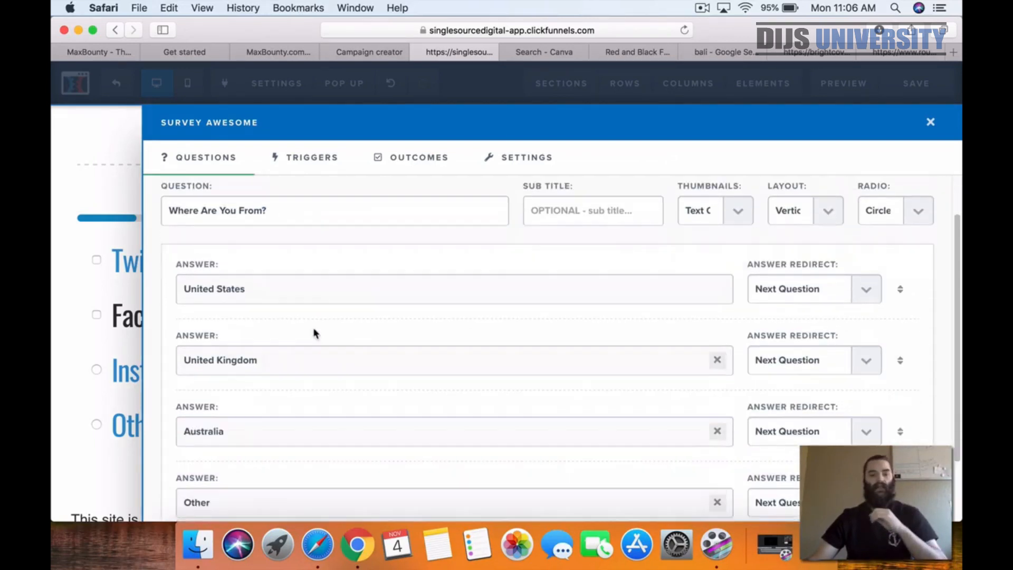
drag(242, 378, 153, 377)
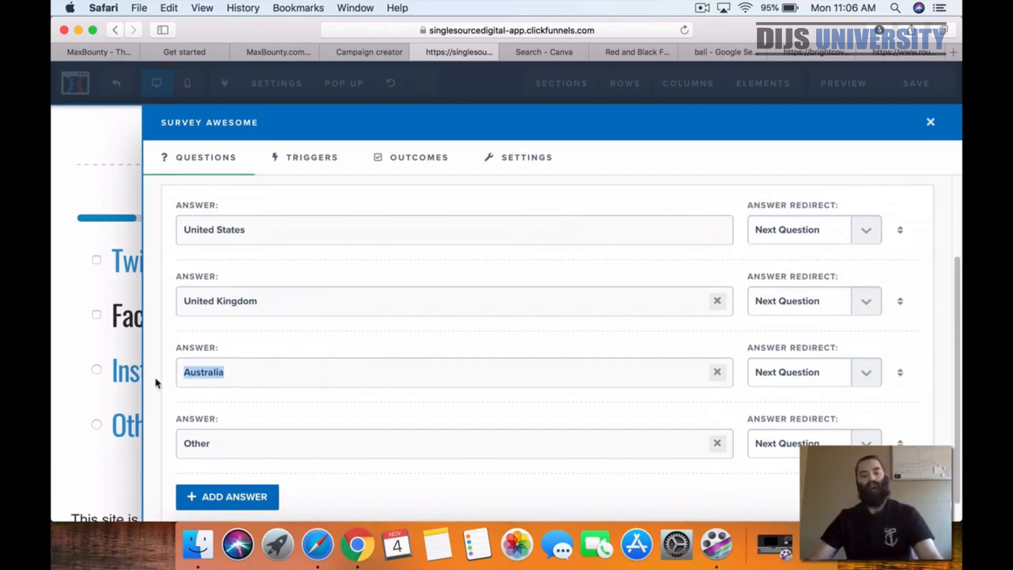
Step: Swap the country answers so that the first reads Australia and the third reads United States
text(c)
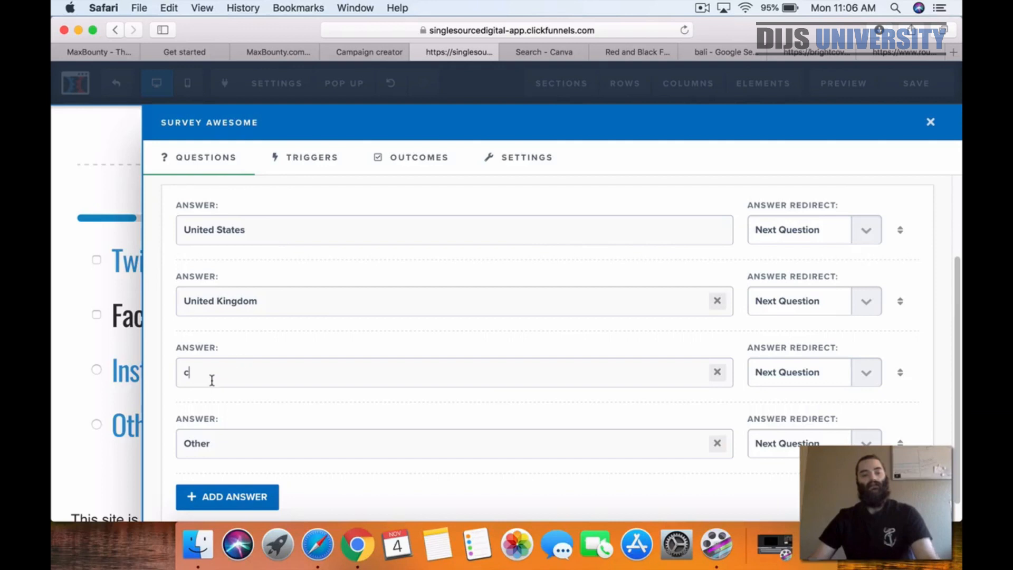
key(super+z)
key(super+c)
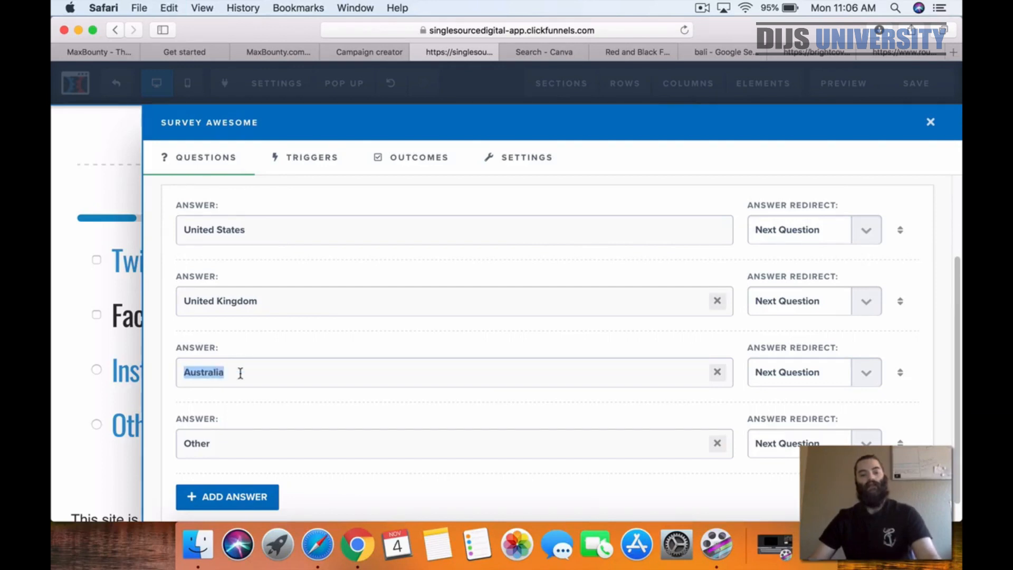
click(264, 222)
drag(260, 232, 157, 230)
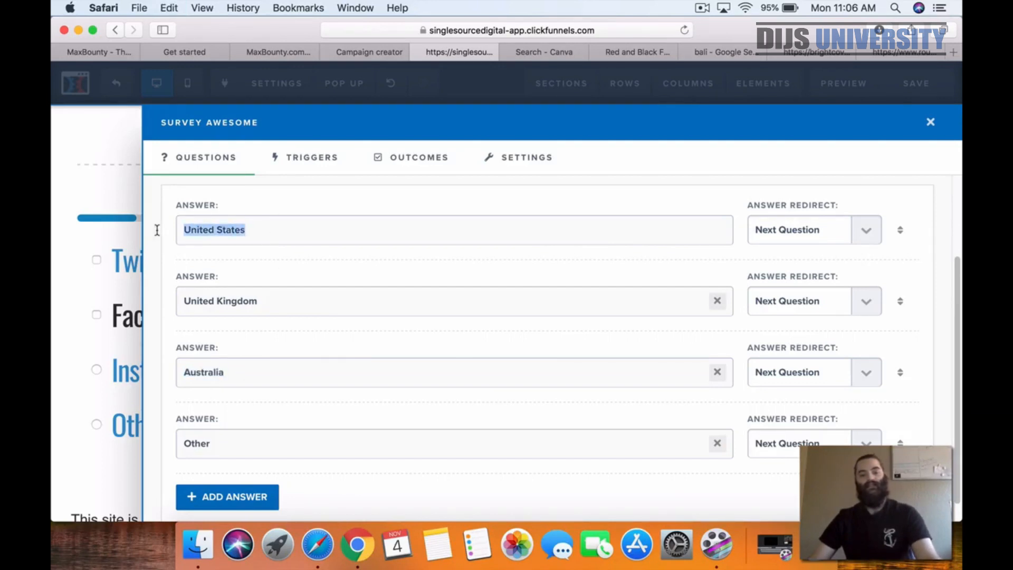
key(super+v)
drag(245, 373, 157, 364)
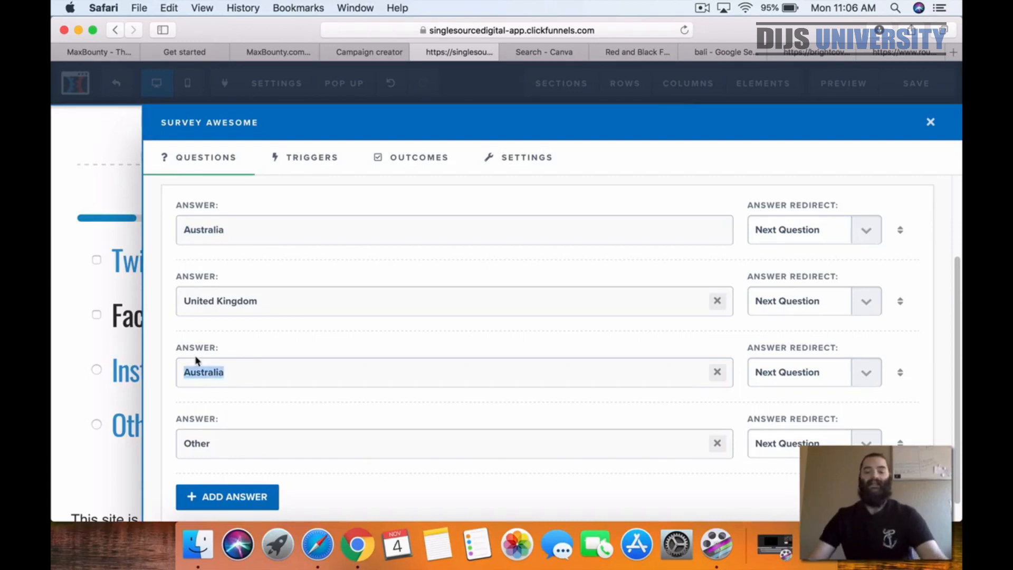
text(Unit)
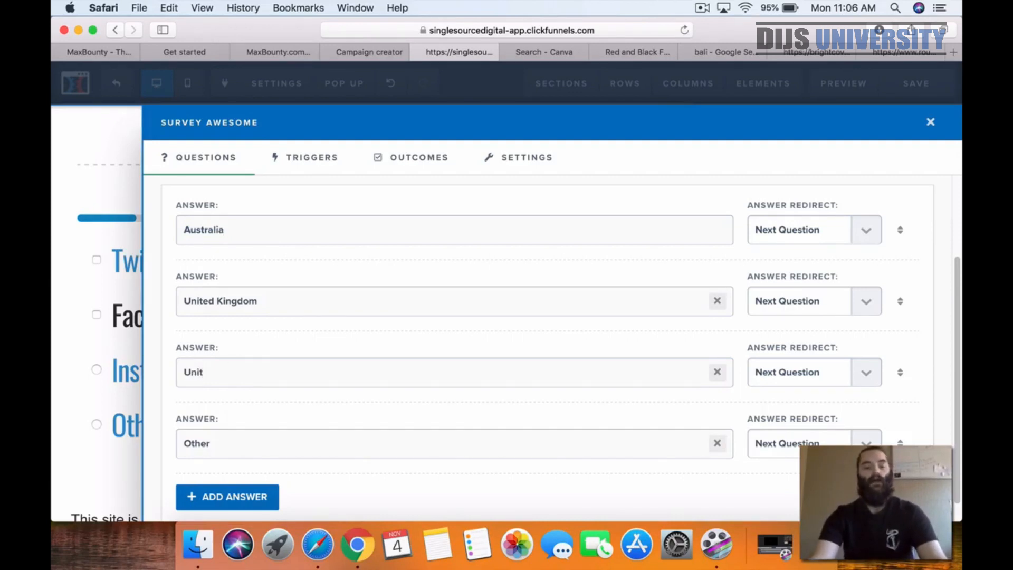
text(ed )
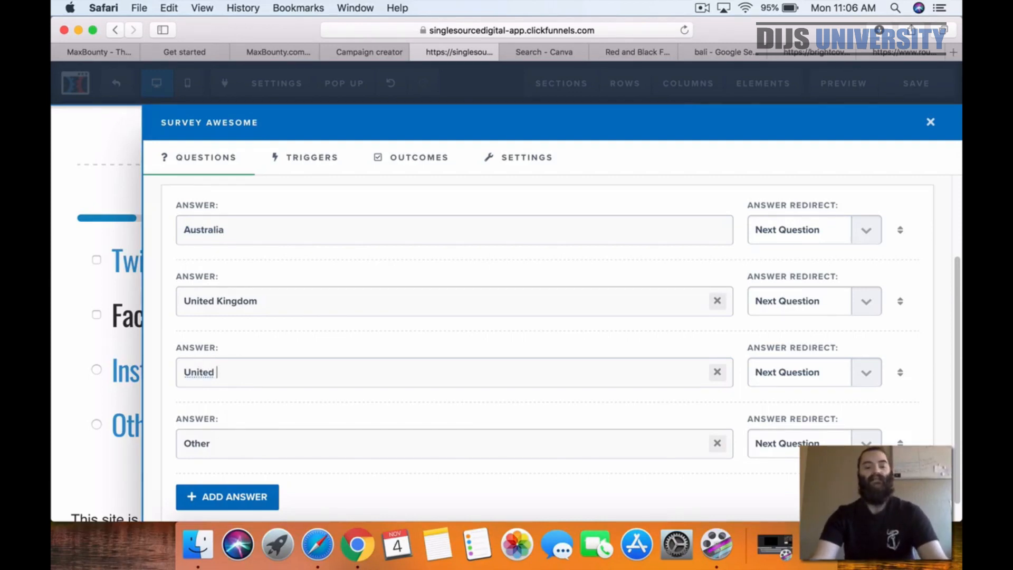
text(States)
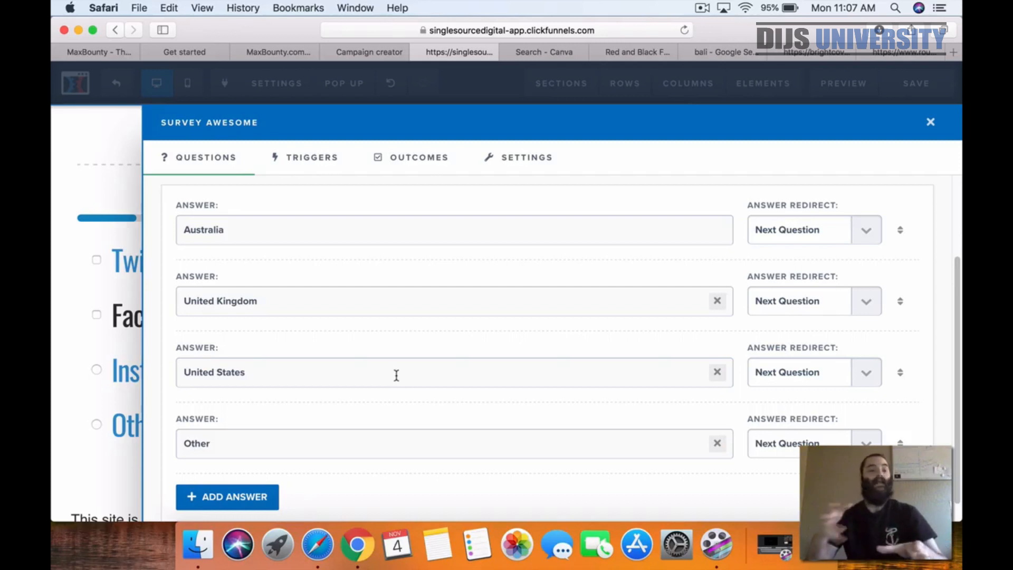
Step: Open the survey's Default Outcome Action for editing
click(384, 160)
click(299, 256)
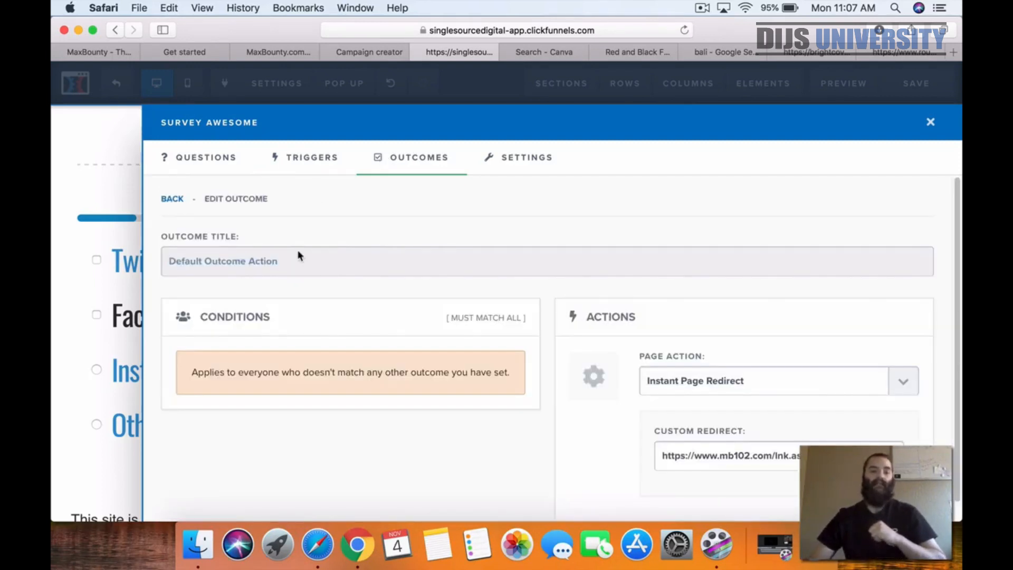
Step: Switch to MaxBounty and try to build a tracking link for the Bali offer with Social traffic and the Raw link creative
click(269, 58)
scroll(705, 304, down, 3)
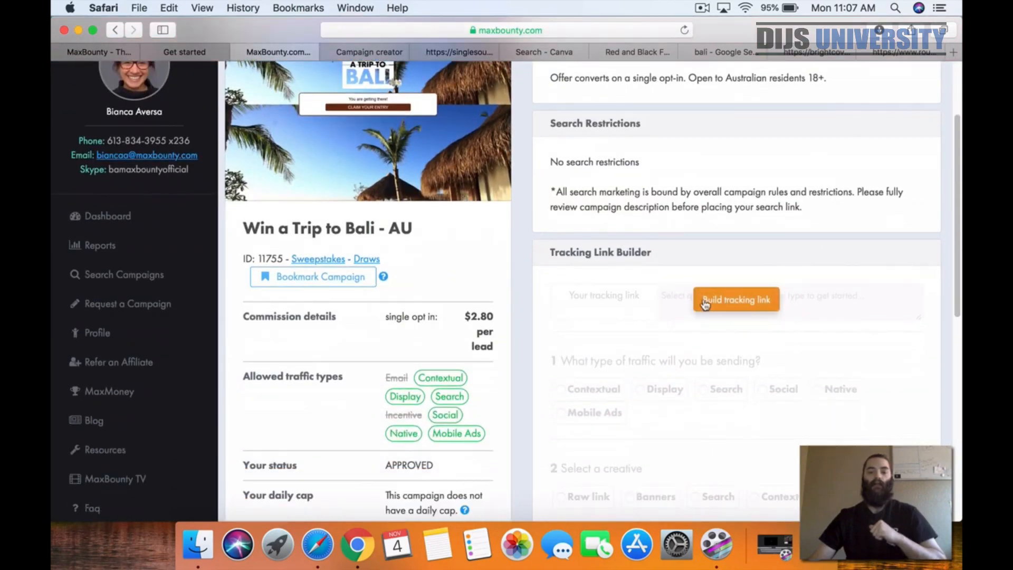
click(705, 304)
scroll(701, 294, down, 1)
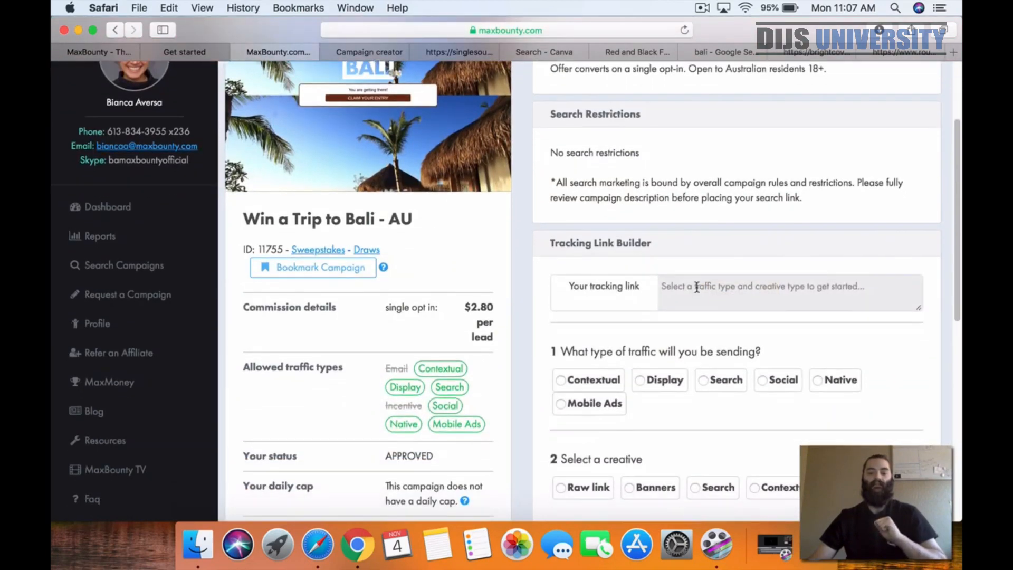
click(765, 386)
scroll(664, 420, down, 1)
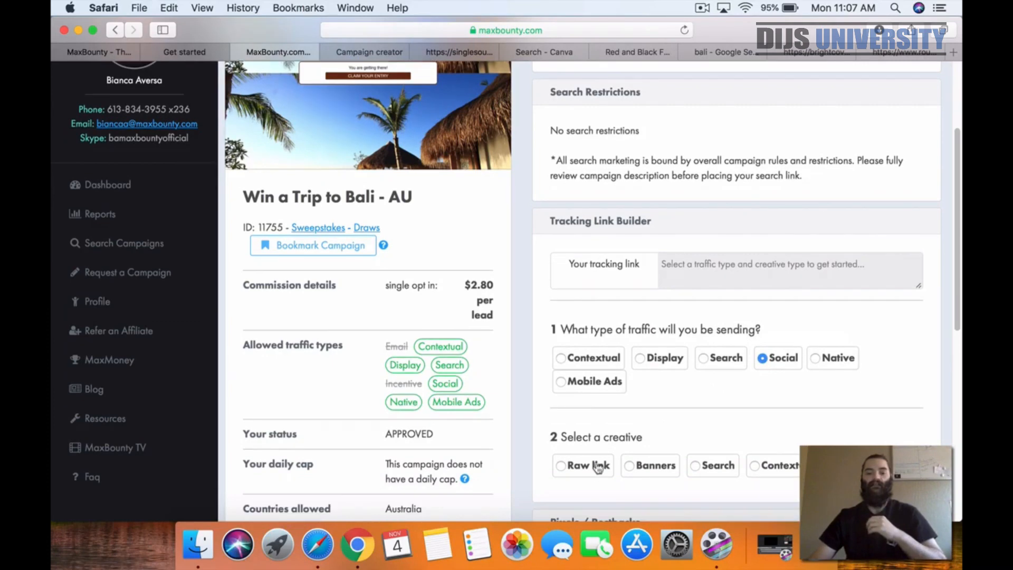
click(560, 465)
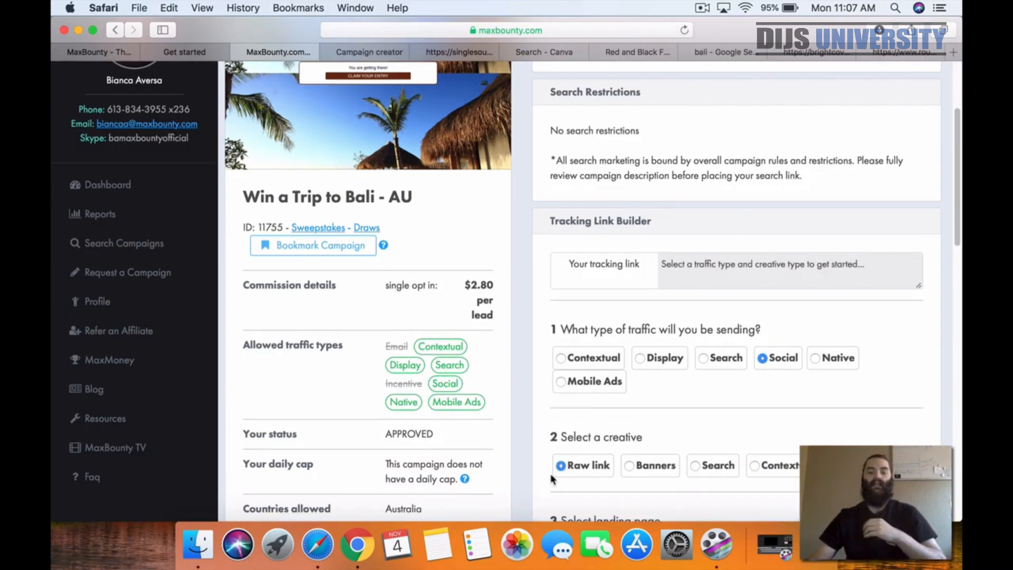
Step: Look through the campaign page for the tracking link and reload the page
scroll(561, 442, up, 2)
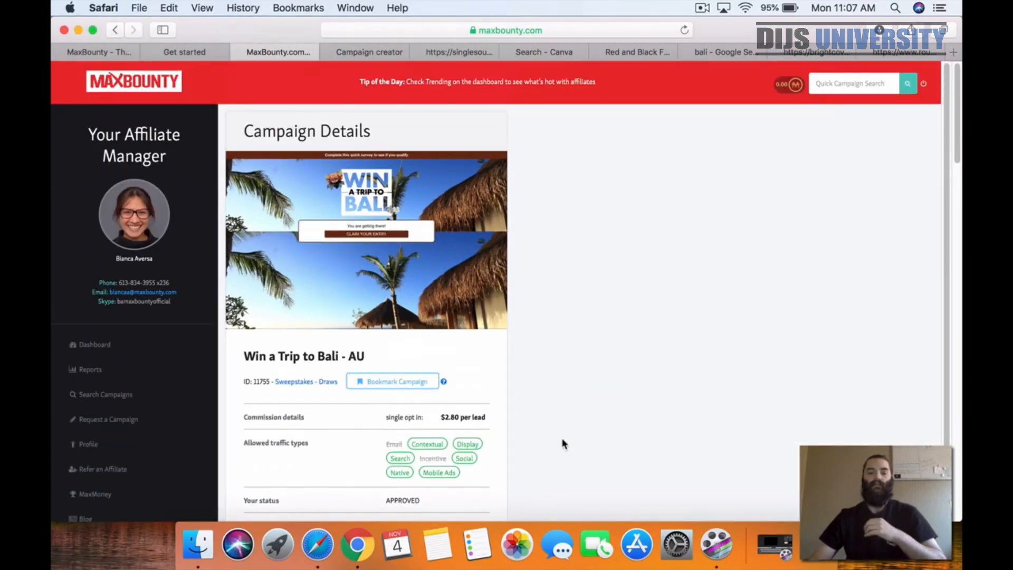
scroll(564, 439, down, 20)
scroll(570, 431, up, 9)
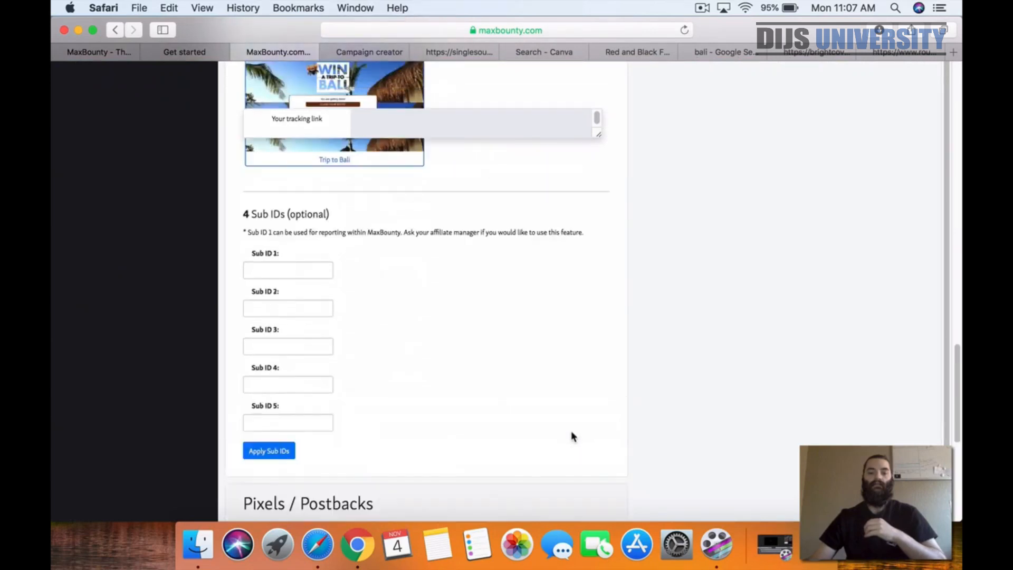
scroll(397, 357, up, 6)
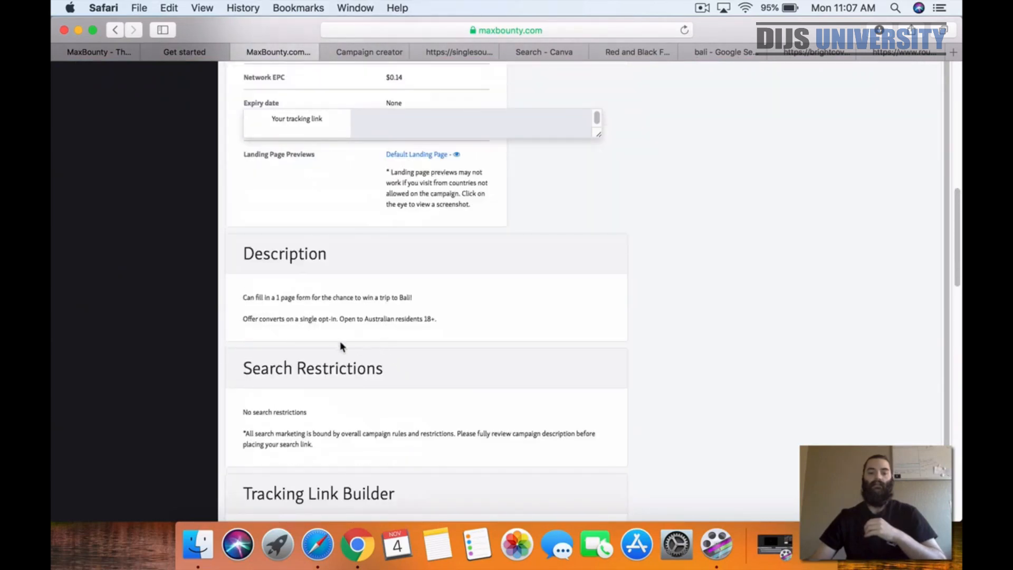
click(684, 32)
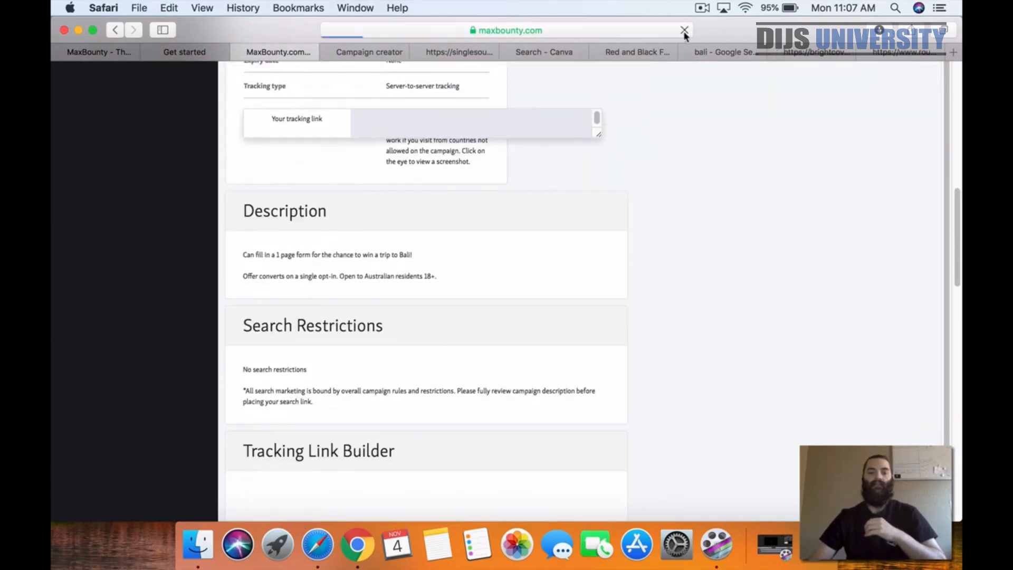
click(518, 319)
click(517, 349)
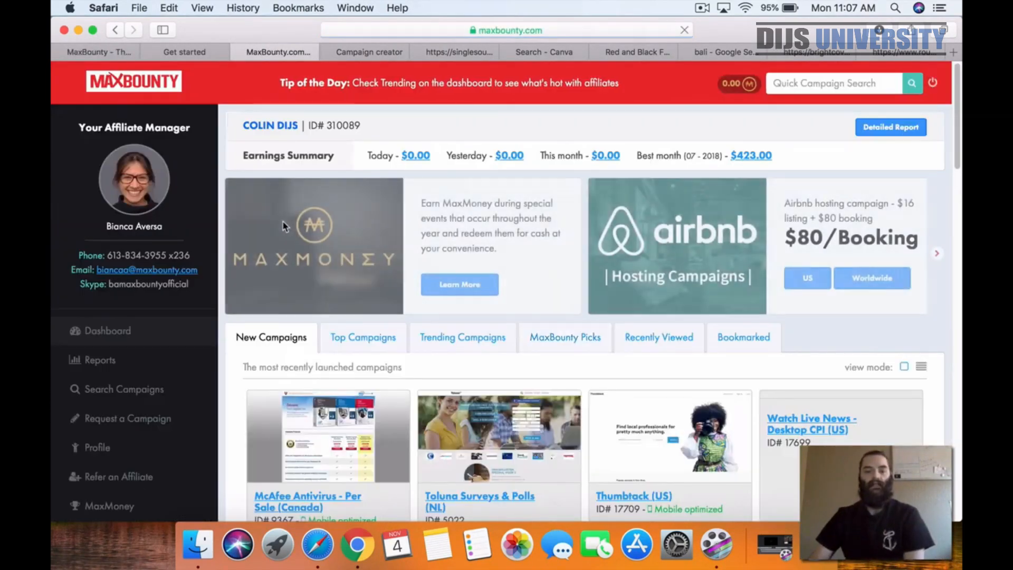
Step: Search the campaigns for "trip" and open the Win a Trip to Bali - AU campaign
click(110, 389)
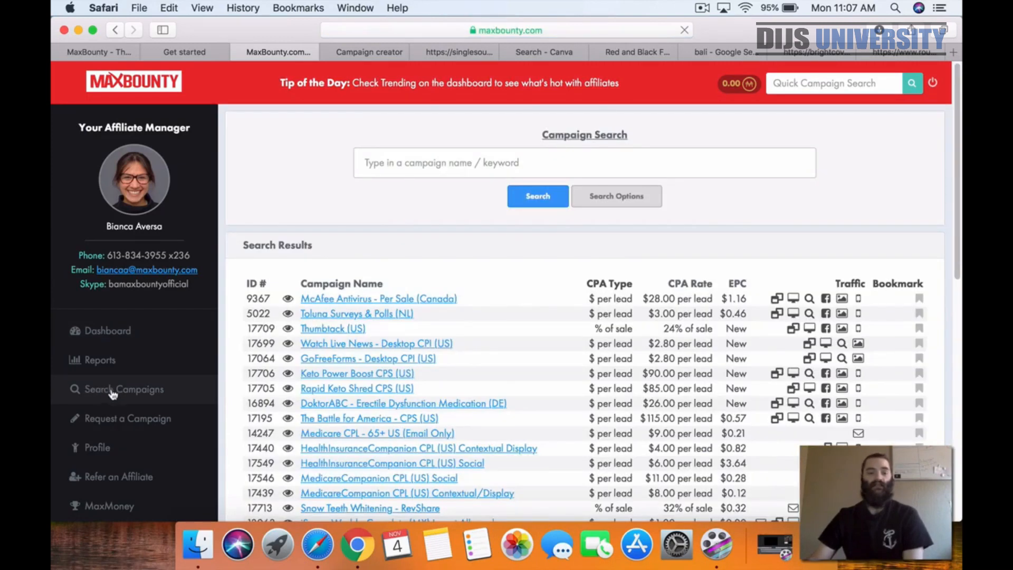
click(450, 164)
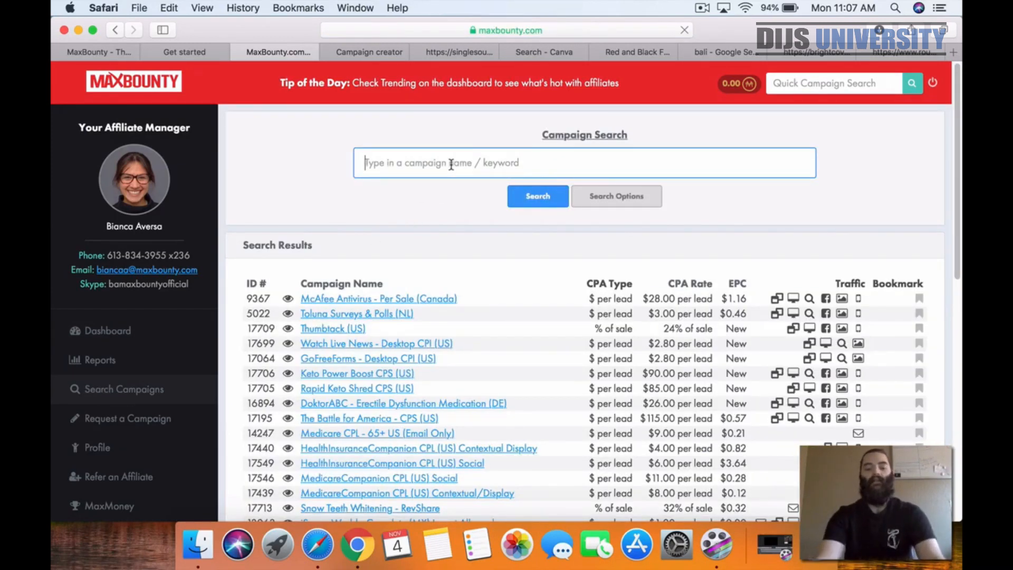
text(trip)
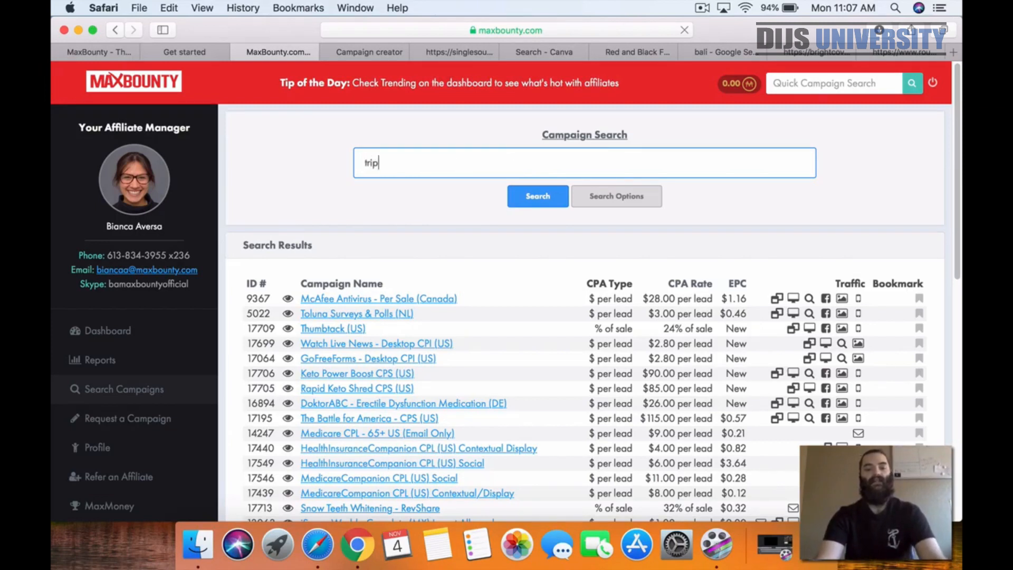
click(512, 199)
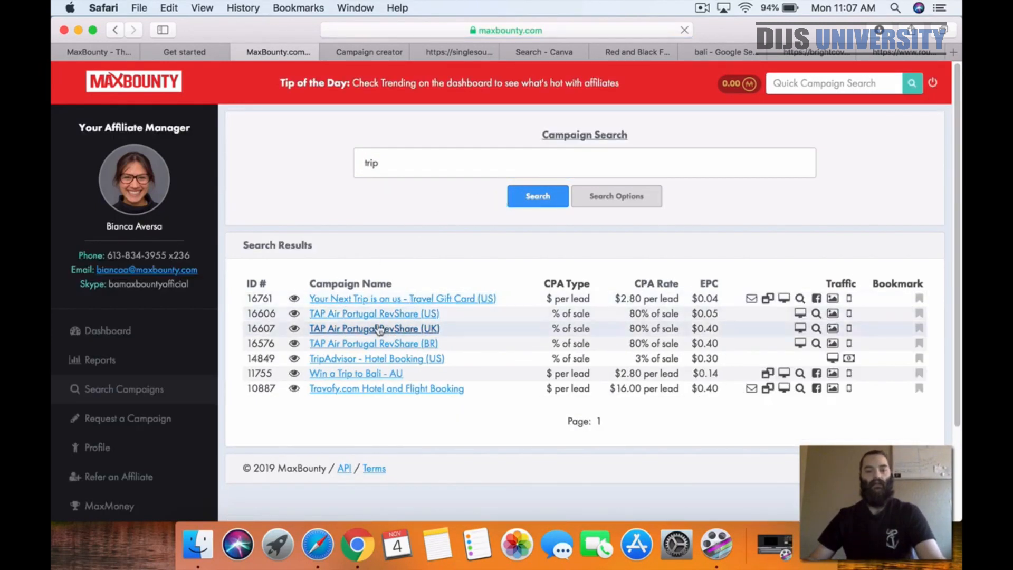
click(388, 374)
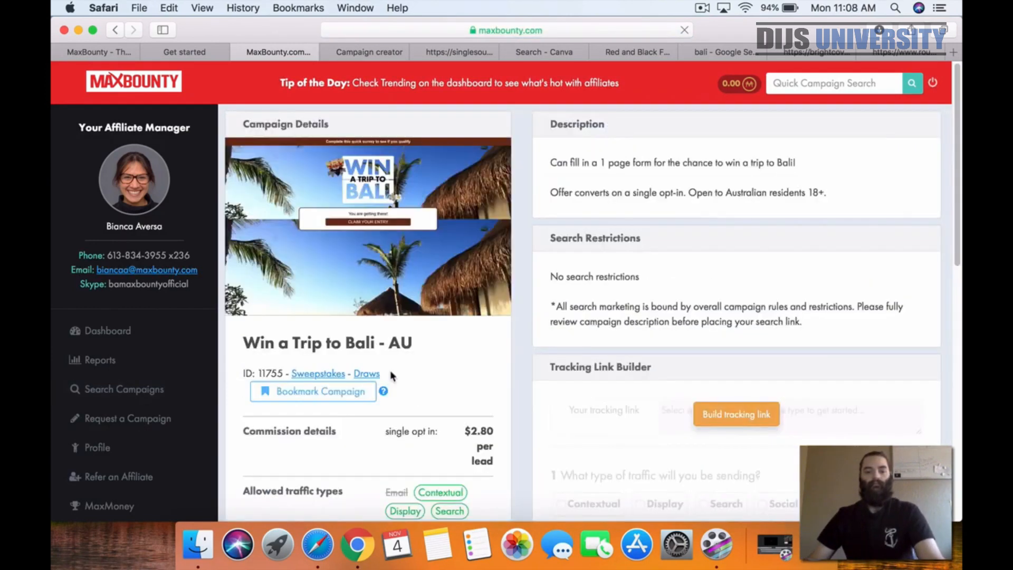
Step: Build the offer's tracking link with Social traffic and the Raw link creative, and copy it
scroll(737, 206, down, 4)
click(737, 203)
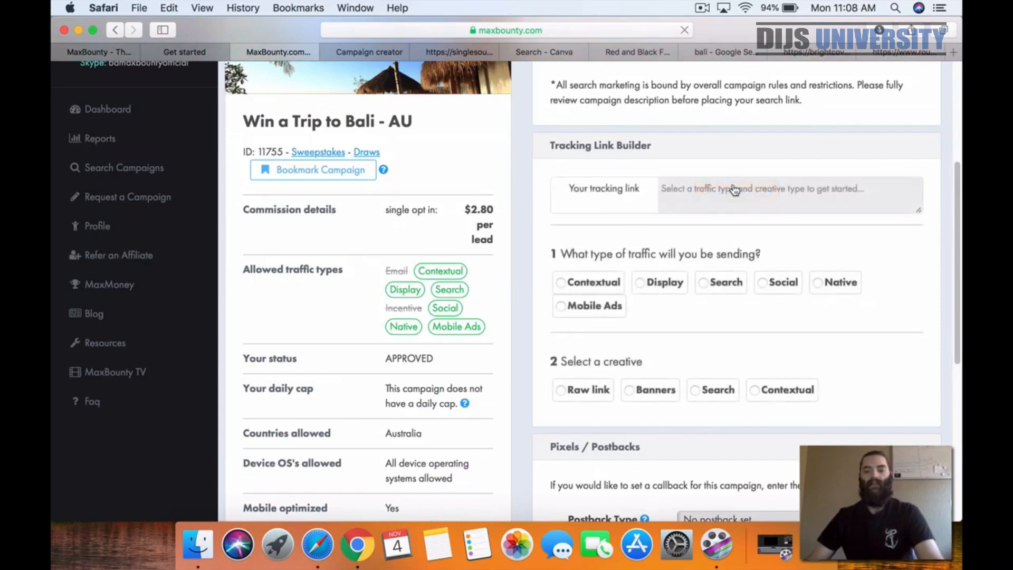
click(762, 282)
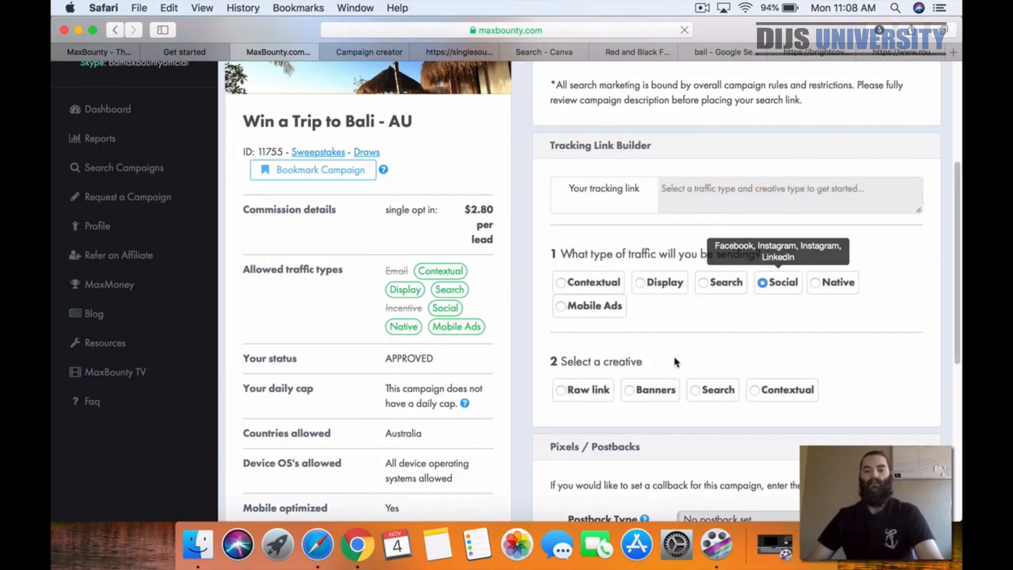
click(561, 390)
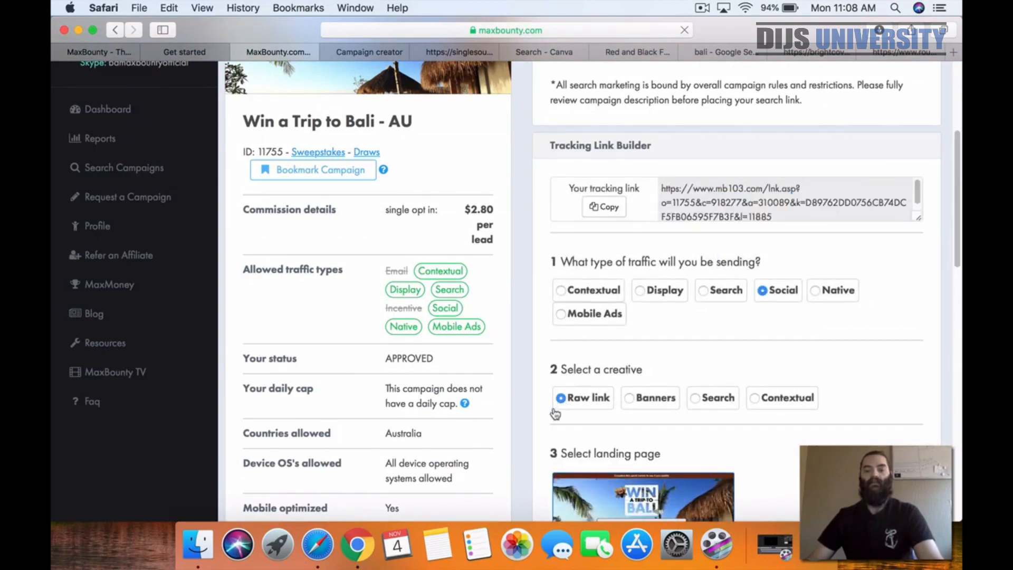
click(603, 210)
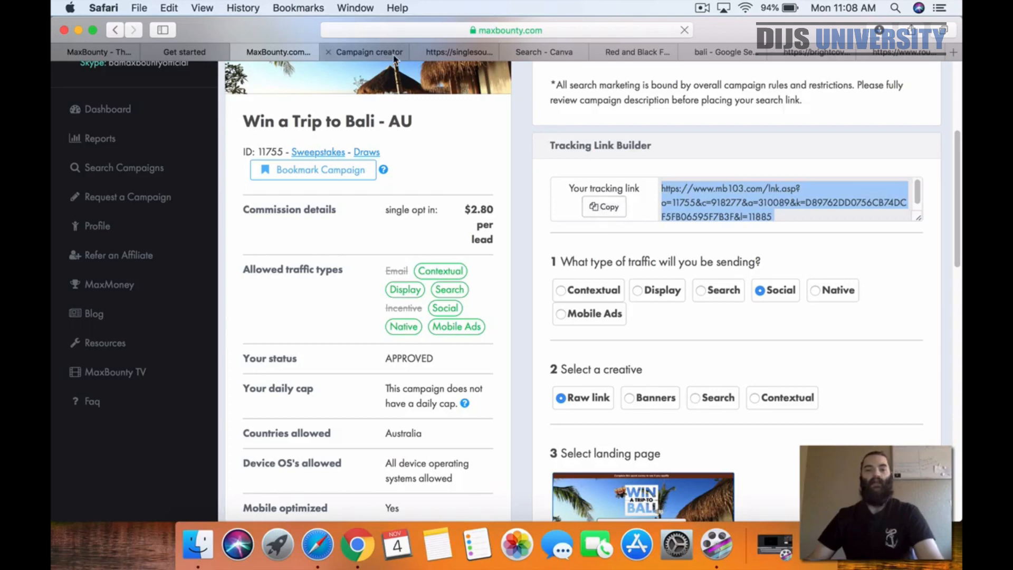
Step: Switch to the ClickFunnels editor and replace the default outcome's custom redirect with the copied tracking link
click(454, 51)
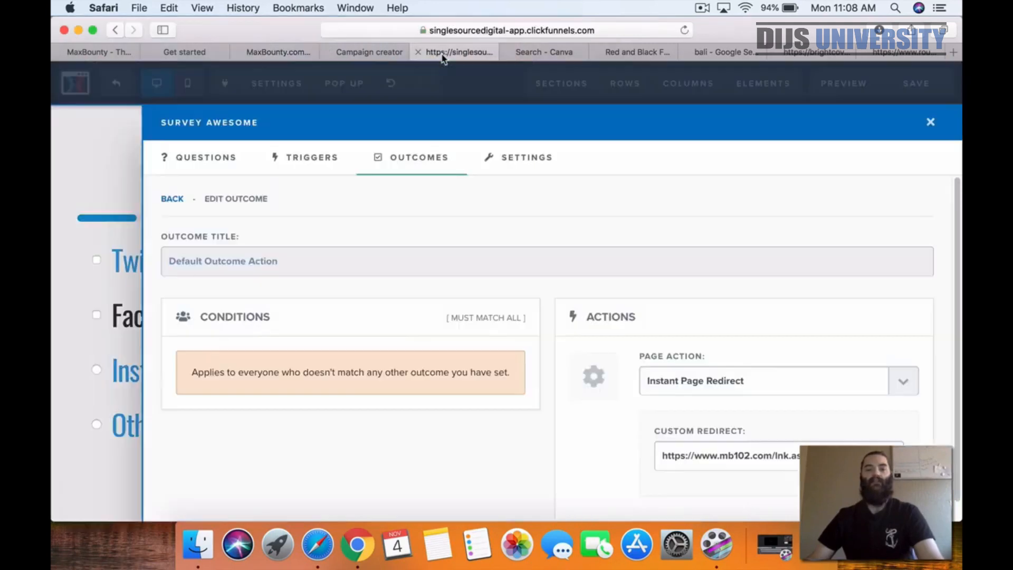
triple_click(687, 454)
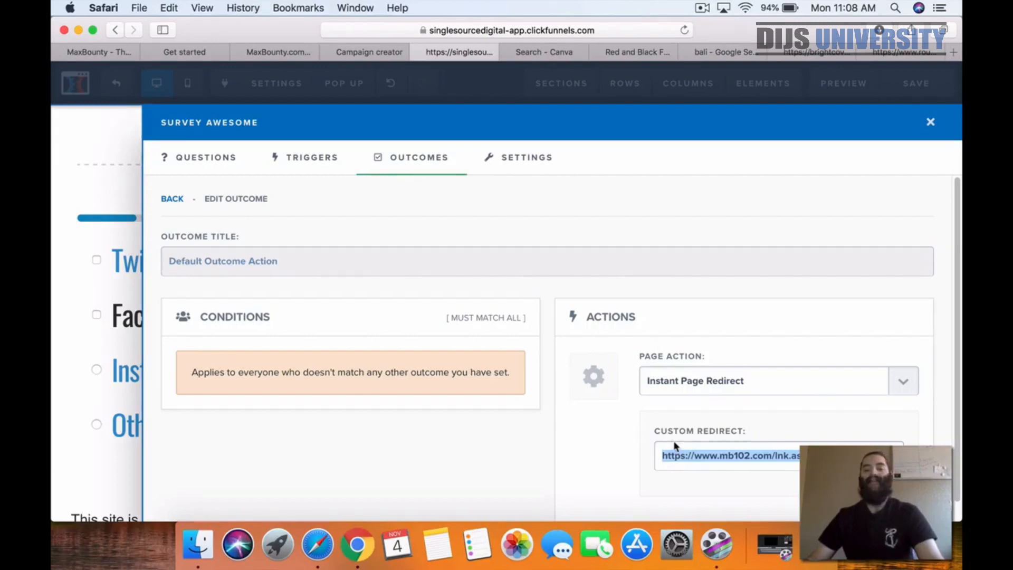
key(super+v)
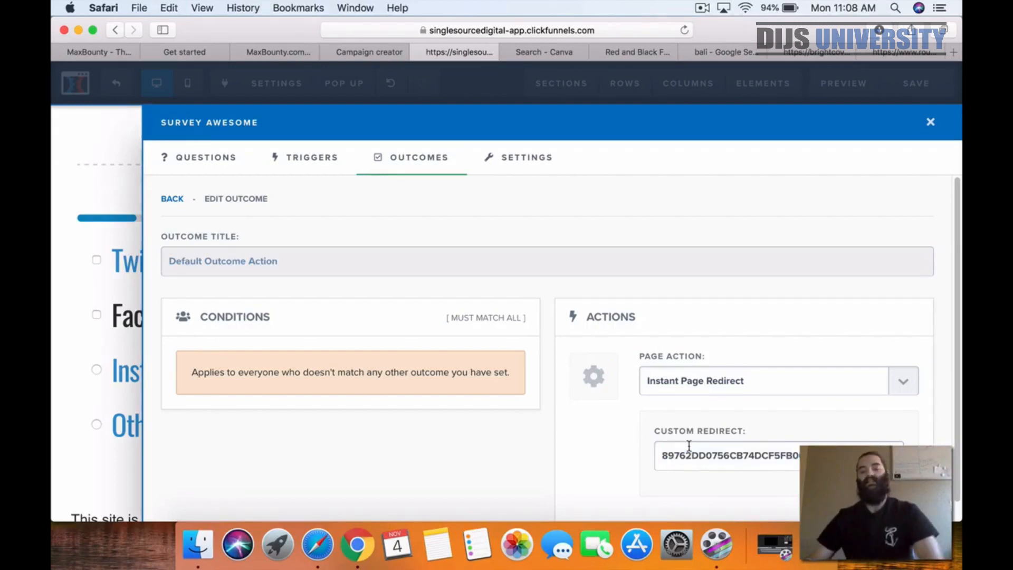
drag(775, 457, 588, 451)
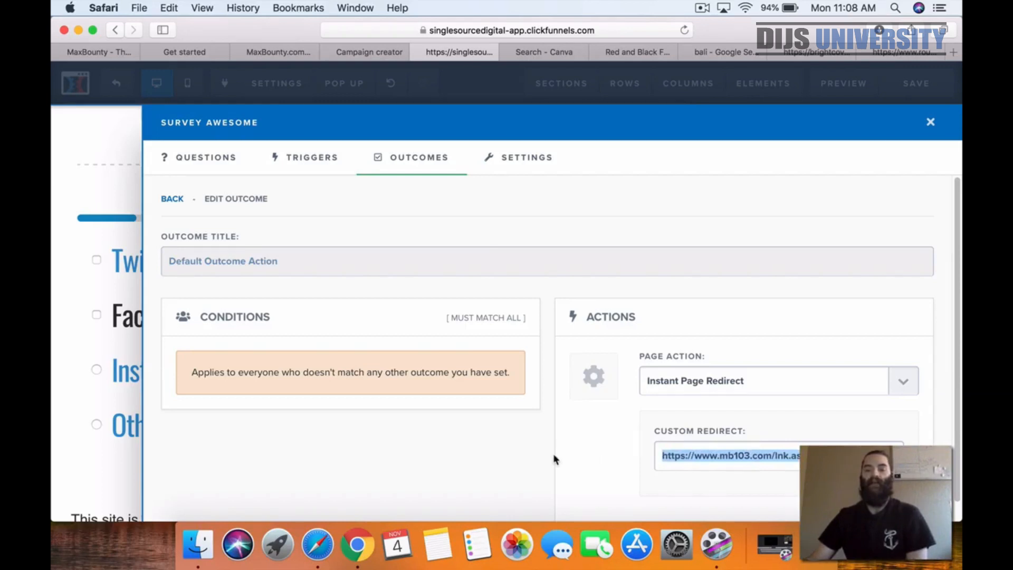
click(620, 464)
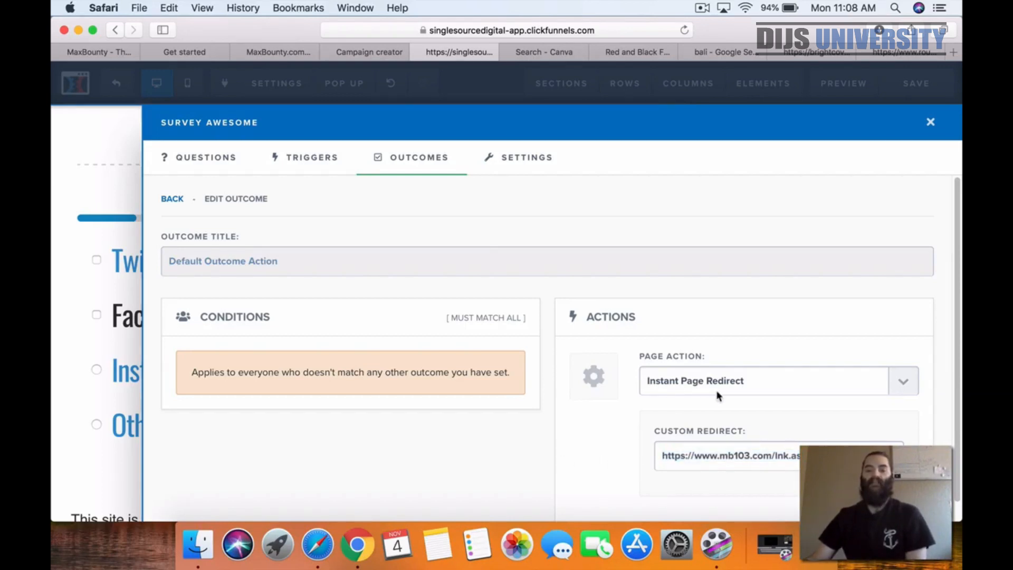
Step: Keep Instant Page Redirect as the outcome's page action, and close the survey settings to save the page
click(899, 384)
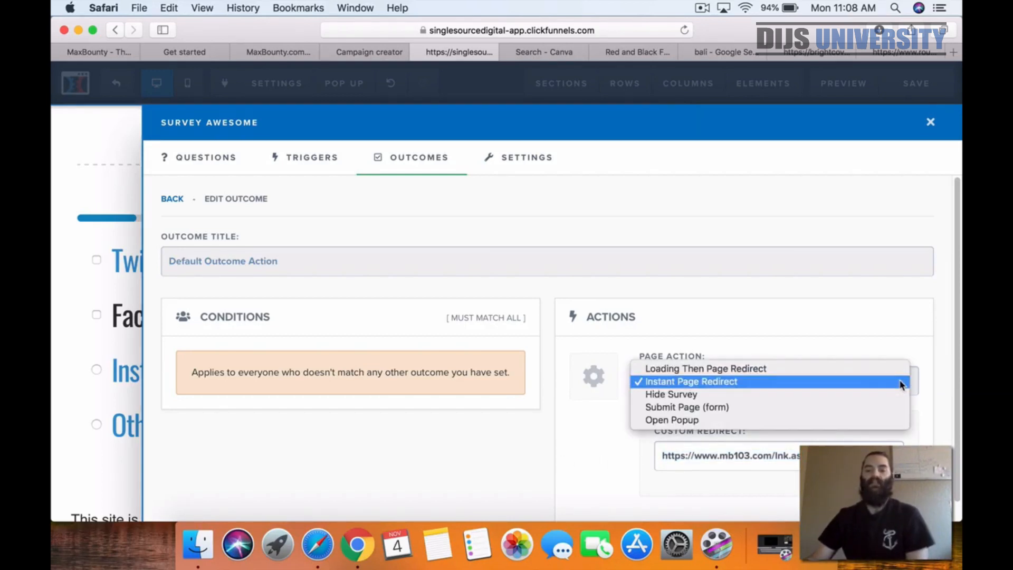
click(894, 381)
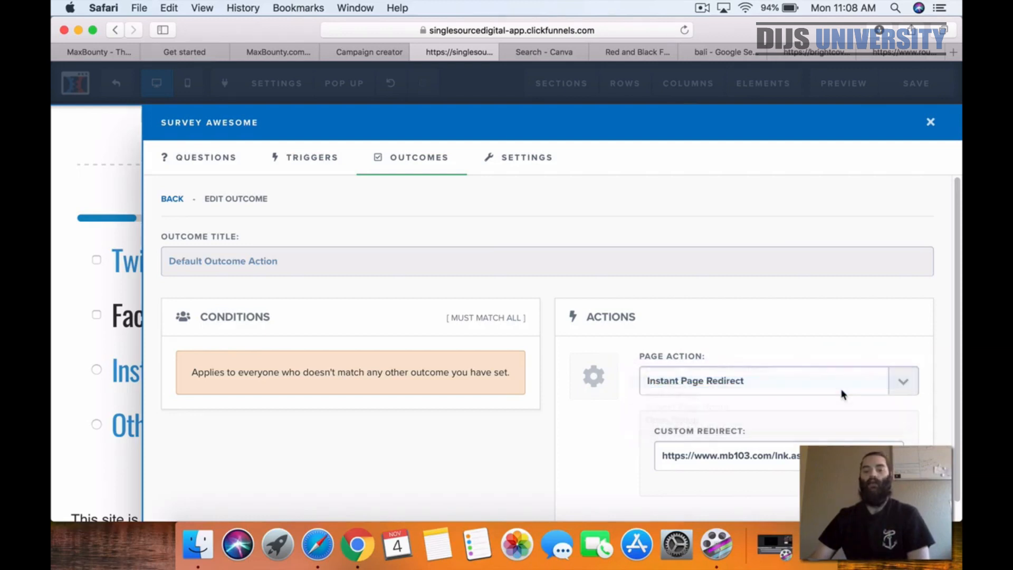
click(72, 411)
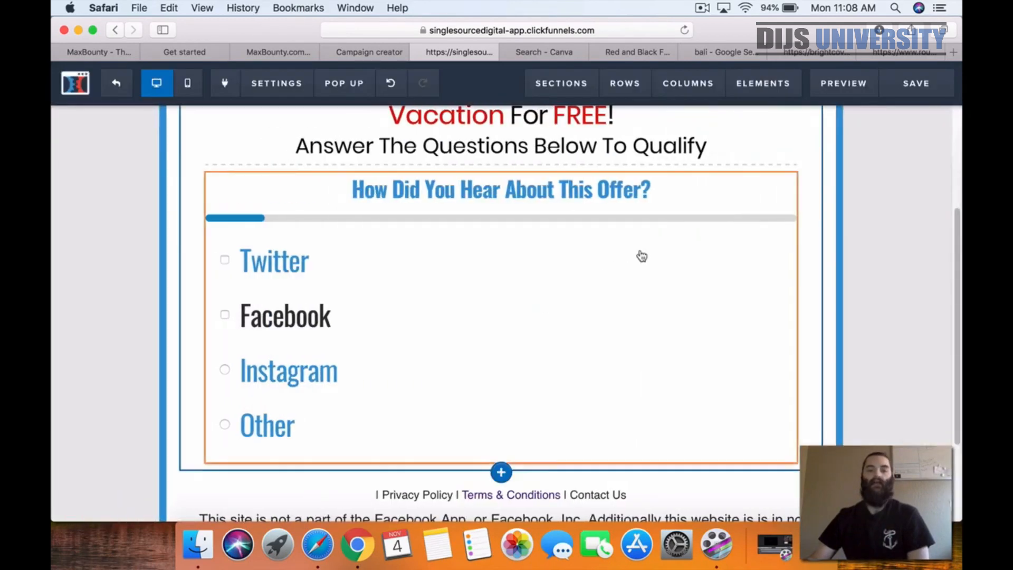
click(920, 89)
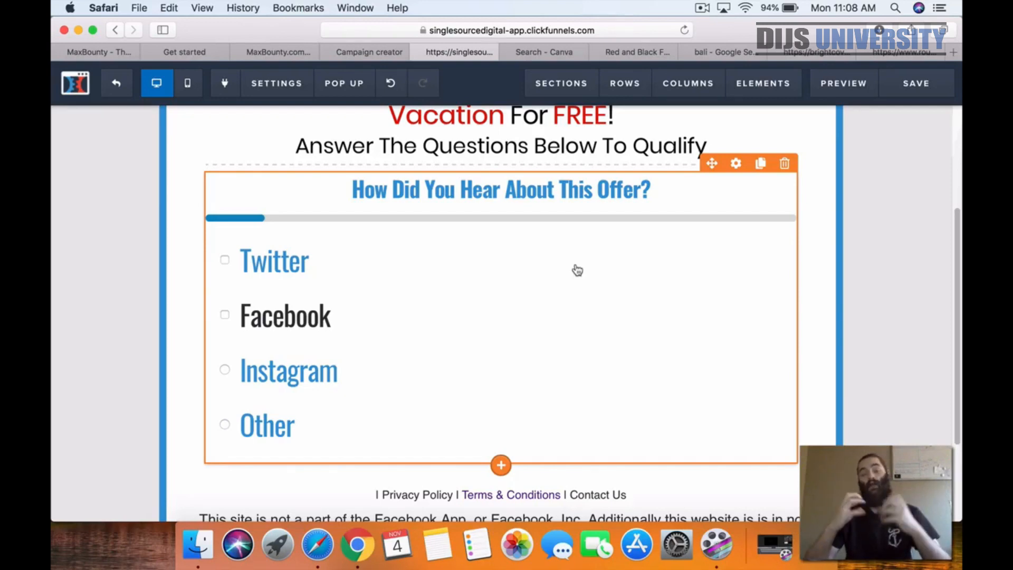
Step: Open the uploaded-image library for the empty image placeholder above the headline
scroll(581, 295, down, 3)
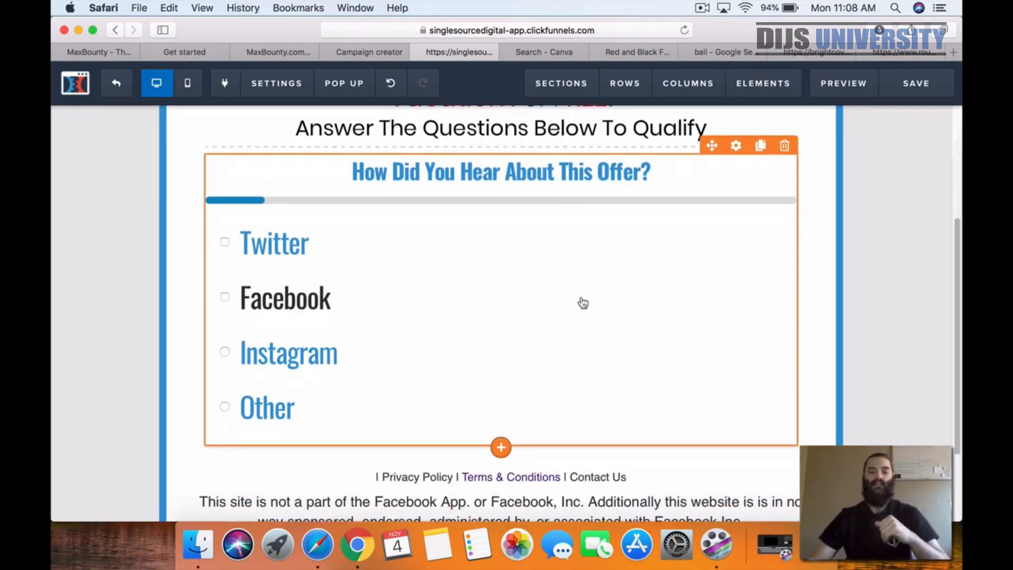
scroll(581, 305, up, 6)
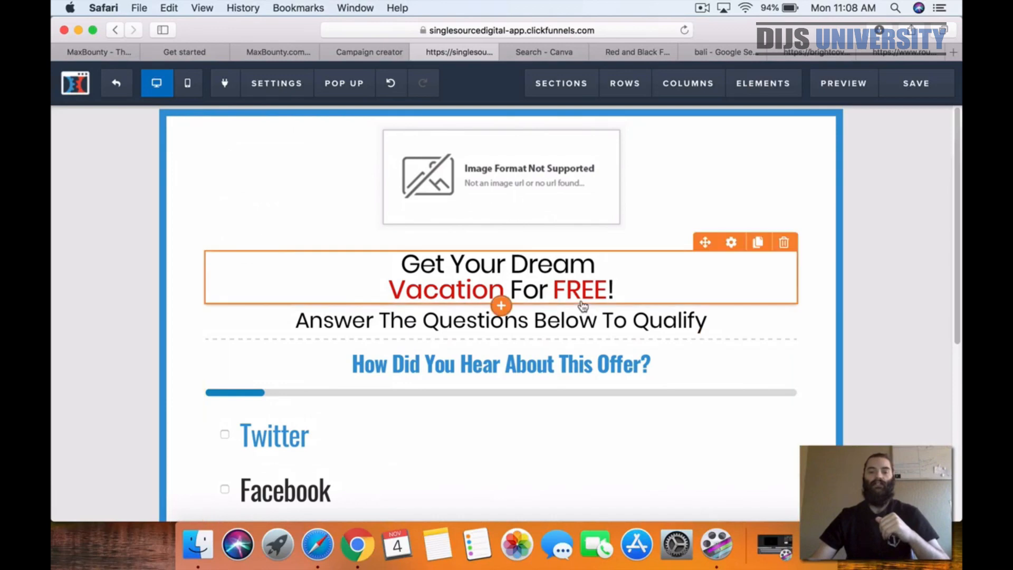
click(550, 193)
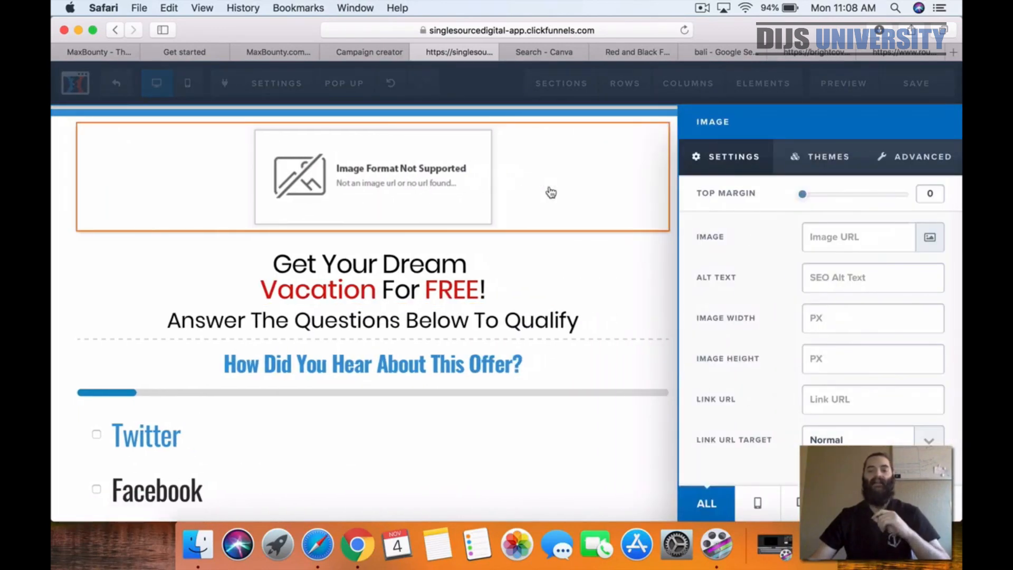
click(922, 240)
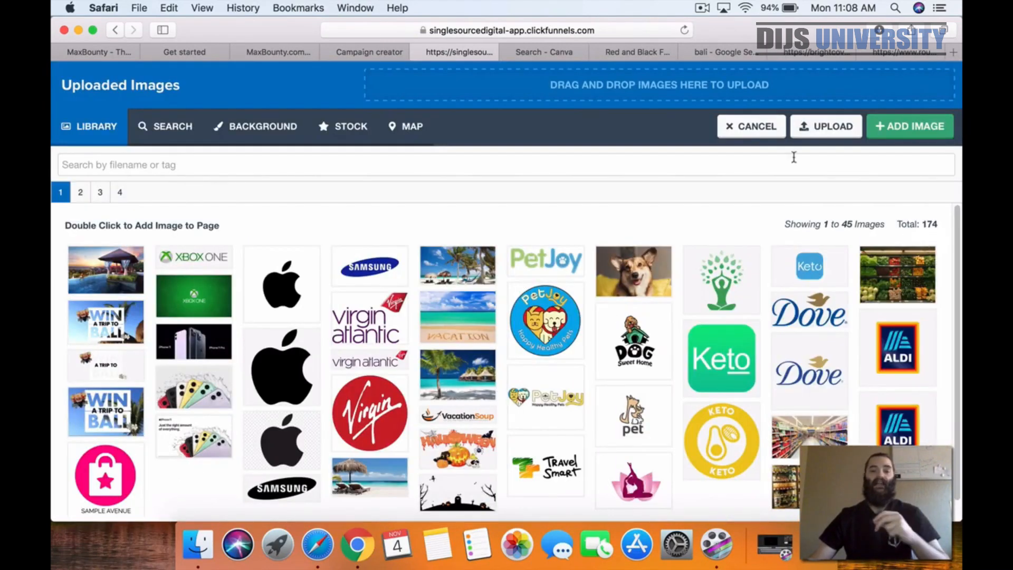
Step: Examine the Google image results for Bali and the two opened Bali photos, and return to the ClickFunnels image library
click(713, 52)
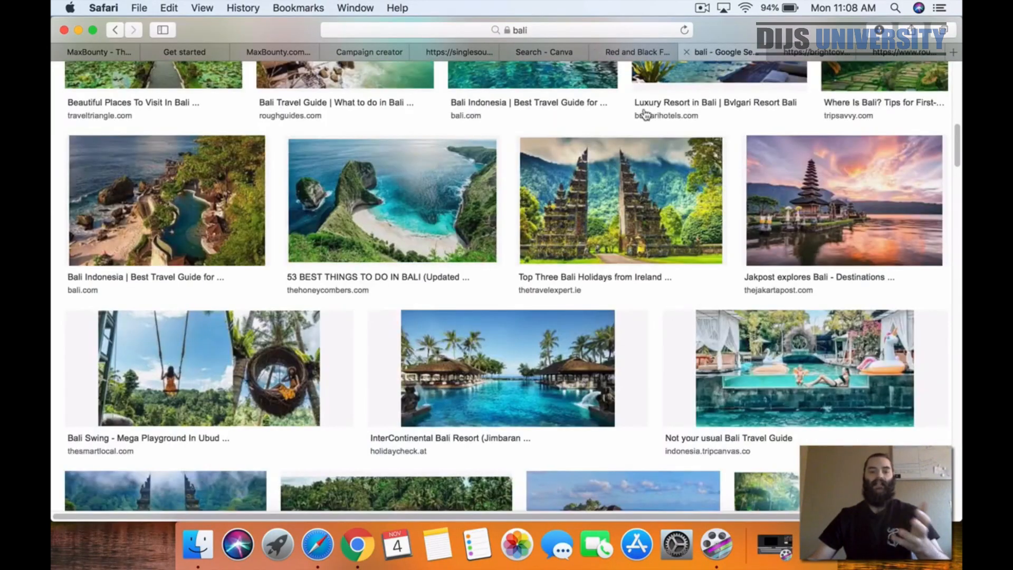
scroll(518, 226, up, 10)
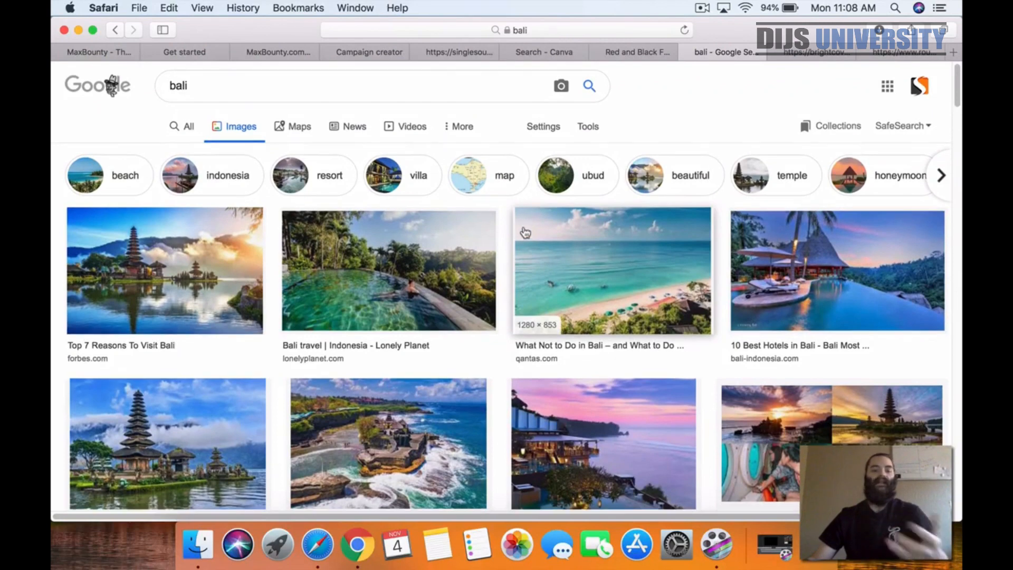
scroll(760, 122, down, 1)
click(827, 58)
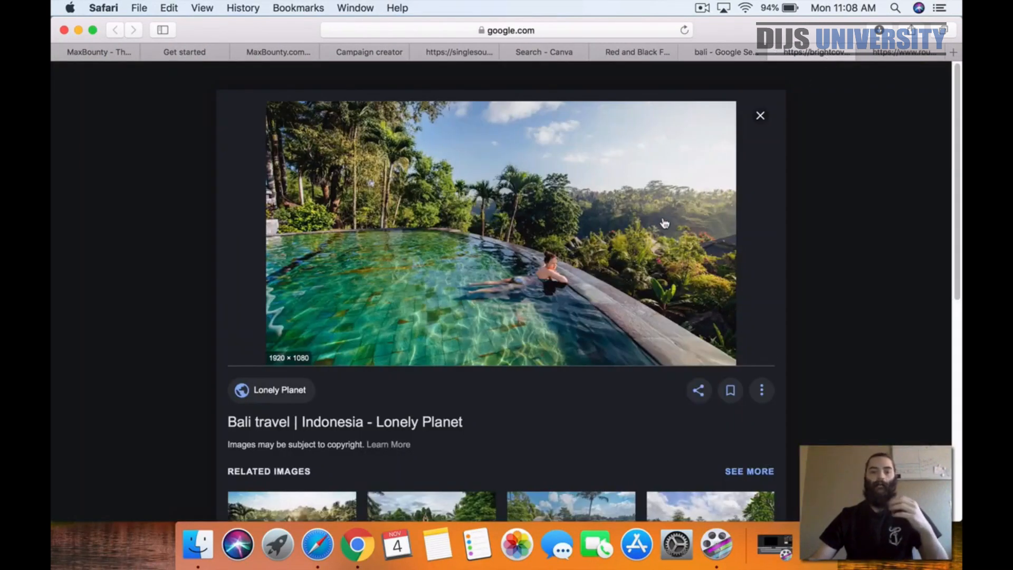
click(900, 57)
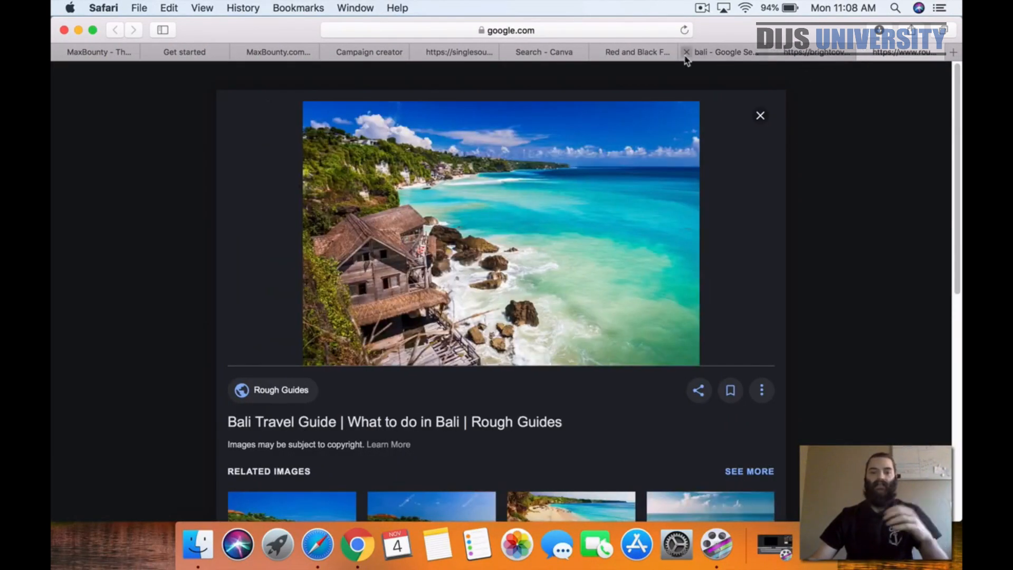
click(704, 53)
click(443, 53)
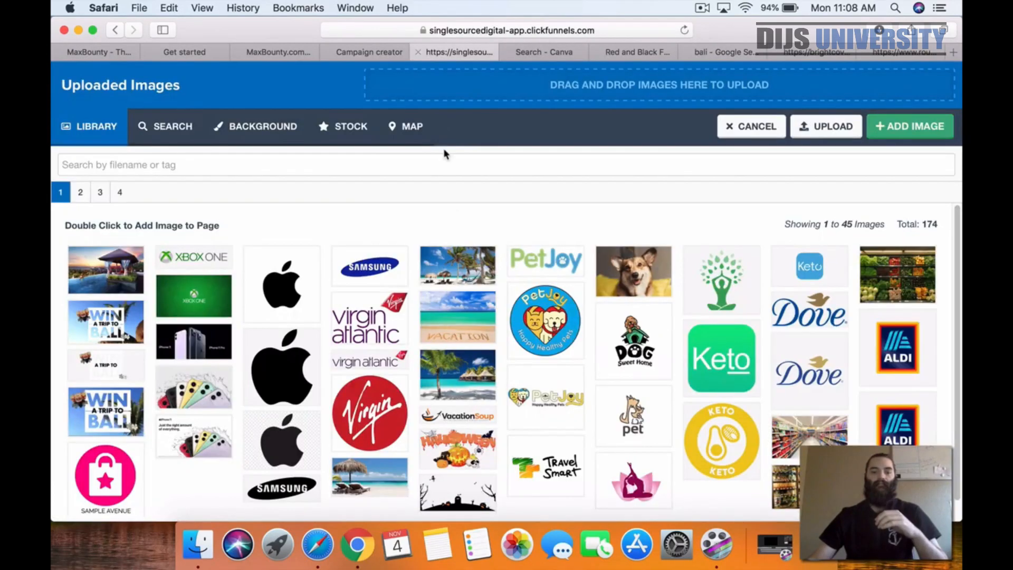
Step: Insert the Win a Trip to Bali banner with the palm tree into the image placeholder, and close the image settings
click(103, 277)
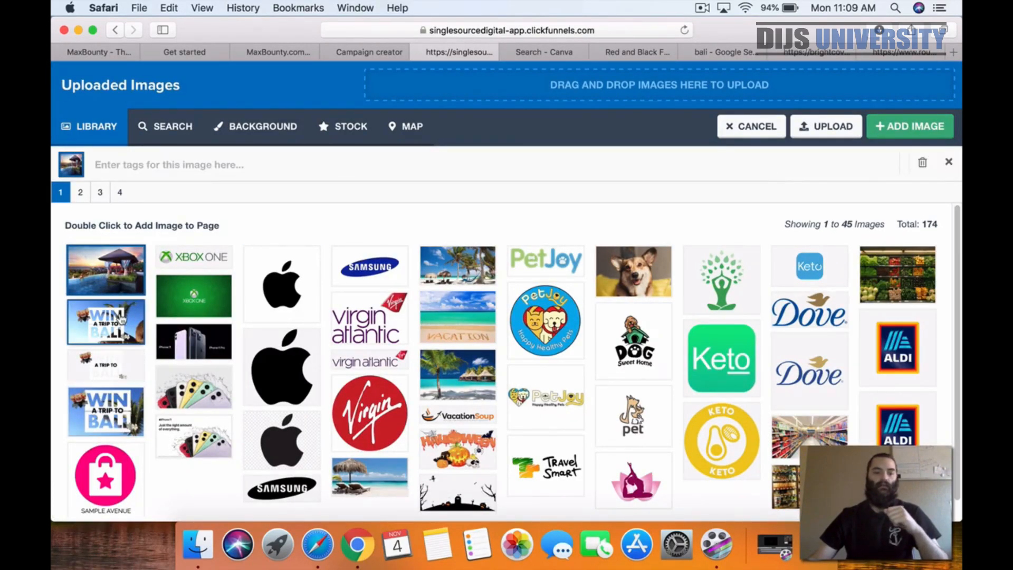
click(120, 320)
click(899, 133)
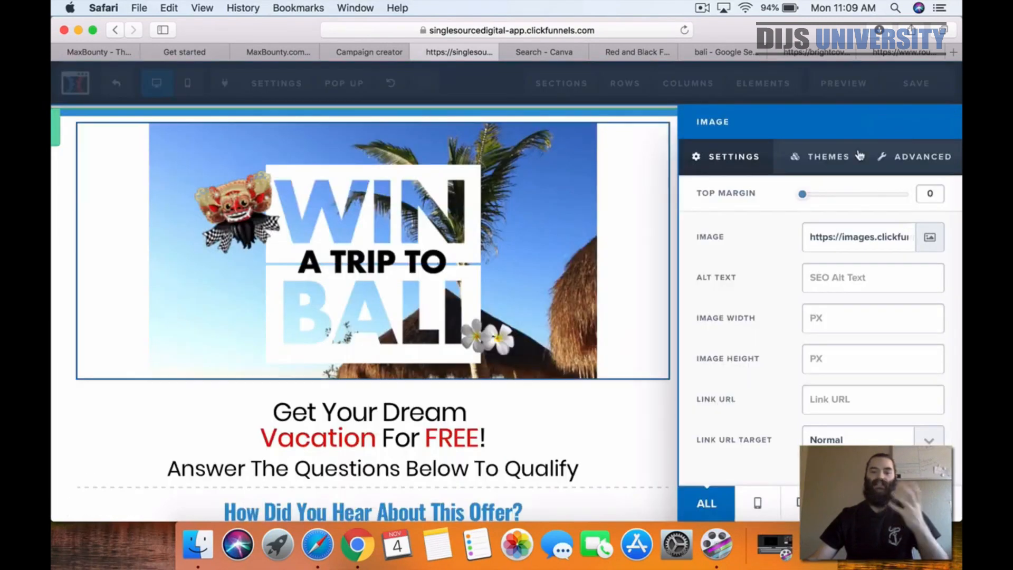
click(53, 332)
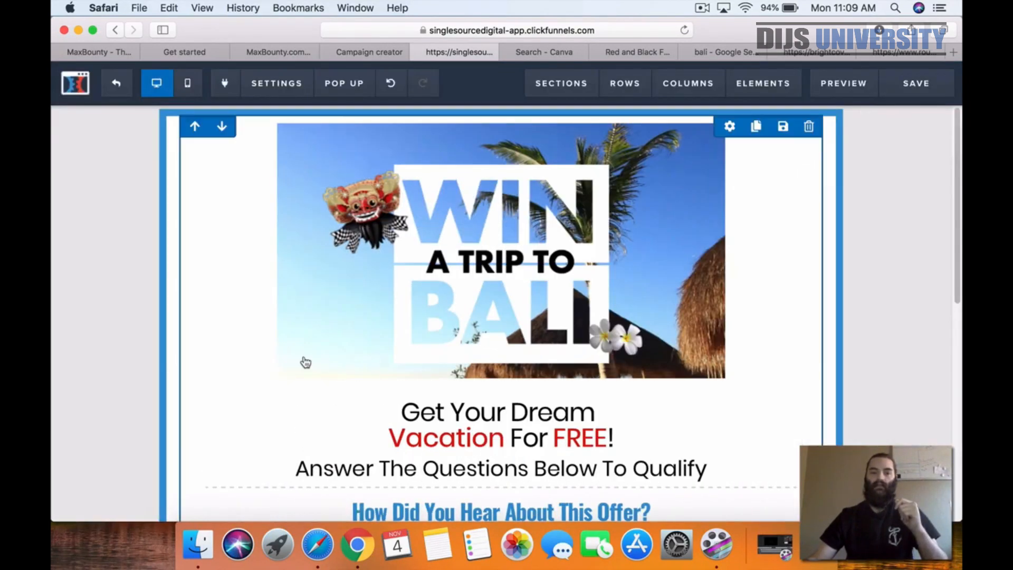
Step: Review the page with its banner, look over the MaxBounty and Canva pages, and return to the ClickFunnels editor
scroll(729, 385, down, 5)
scroll(729, 385, up, 3)
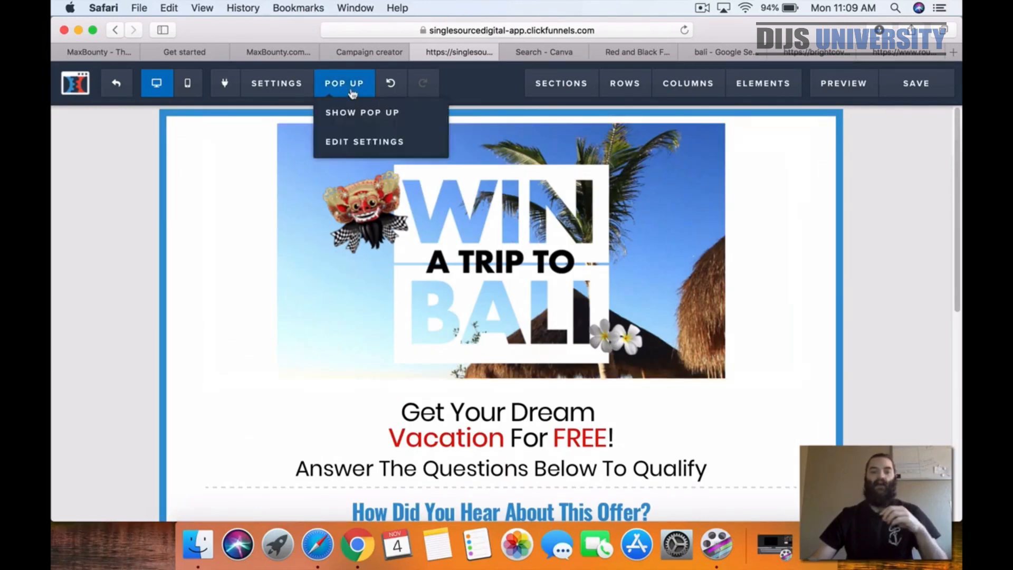
click(274, 51)
scroll(398, 328, down, 3)
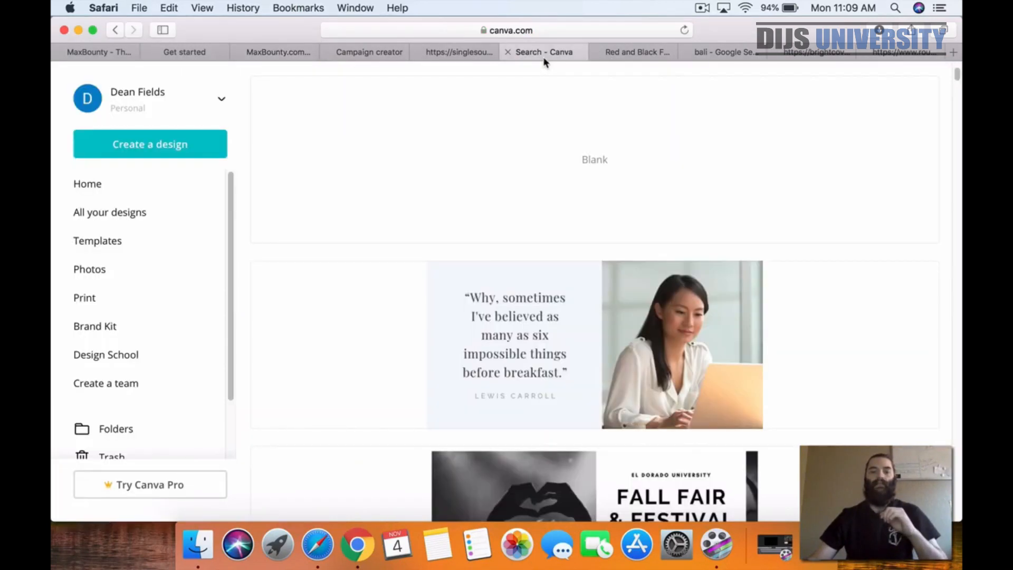
click(544, 53)
click(441, 54)
scroll(327, 309, down, 8)
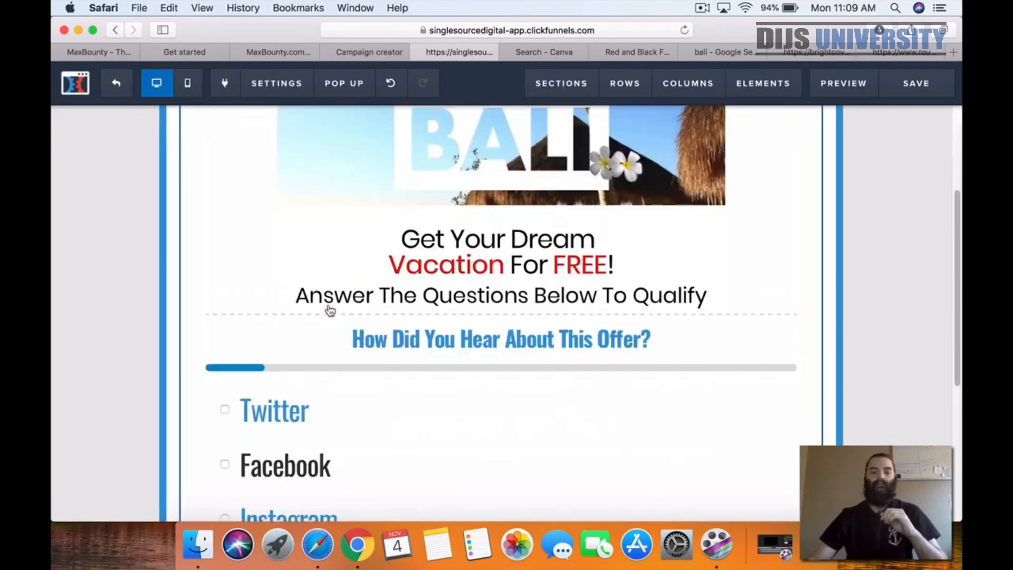
scroll(330, 314, up, 8)
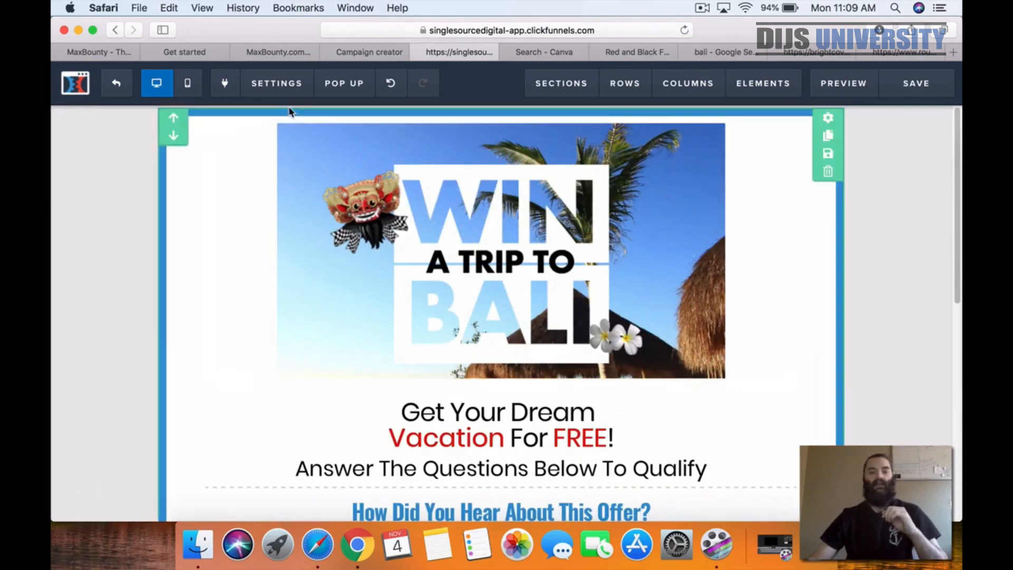
Step: Set the uploaded pool villa sunset photo as the page's background image, and save the page
click(278, 84)
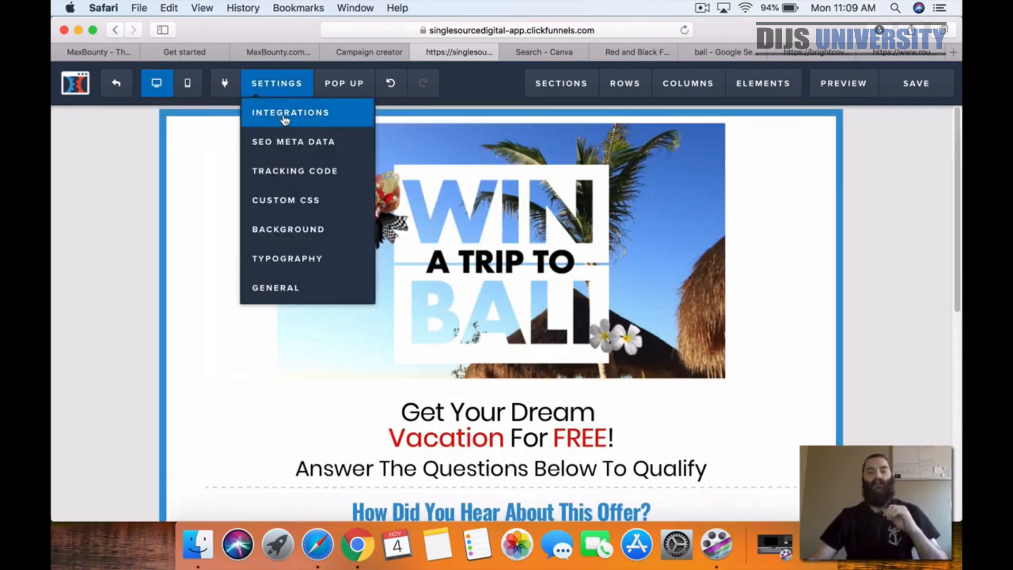
click(285, 232)
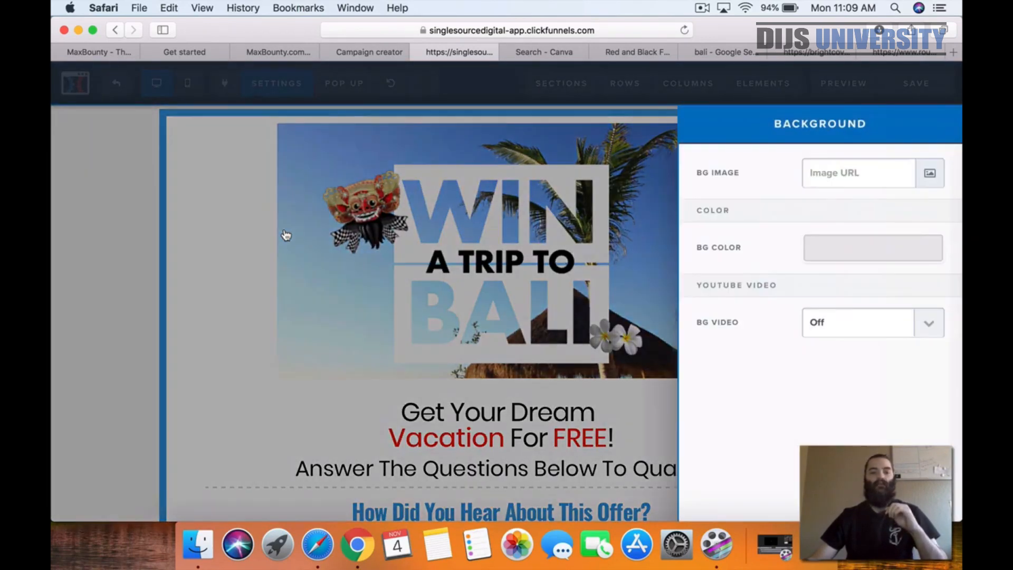
click(929, 173)
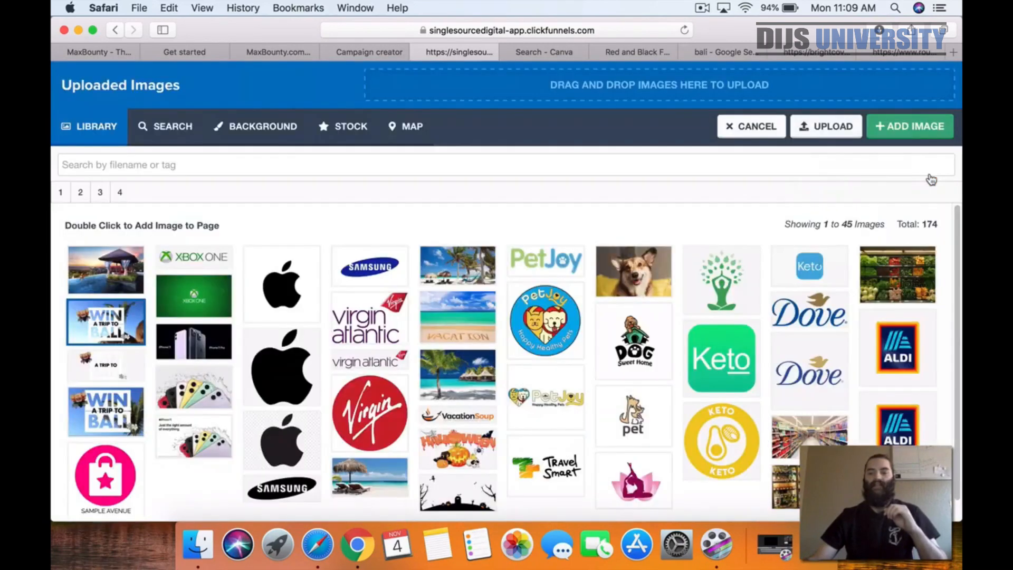
click(97, 277)
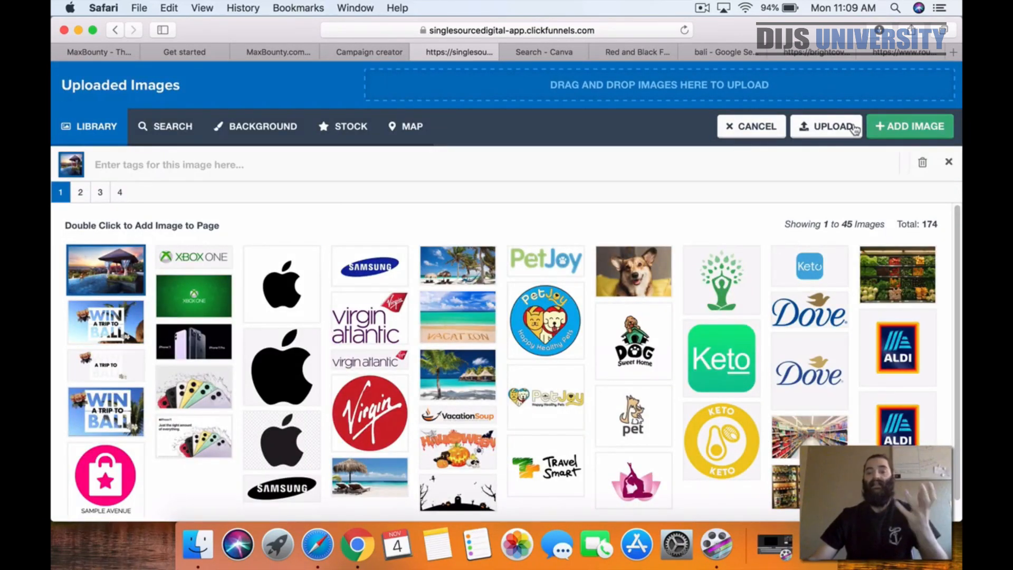
click(721, 56)
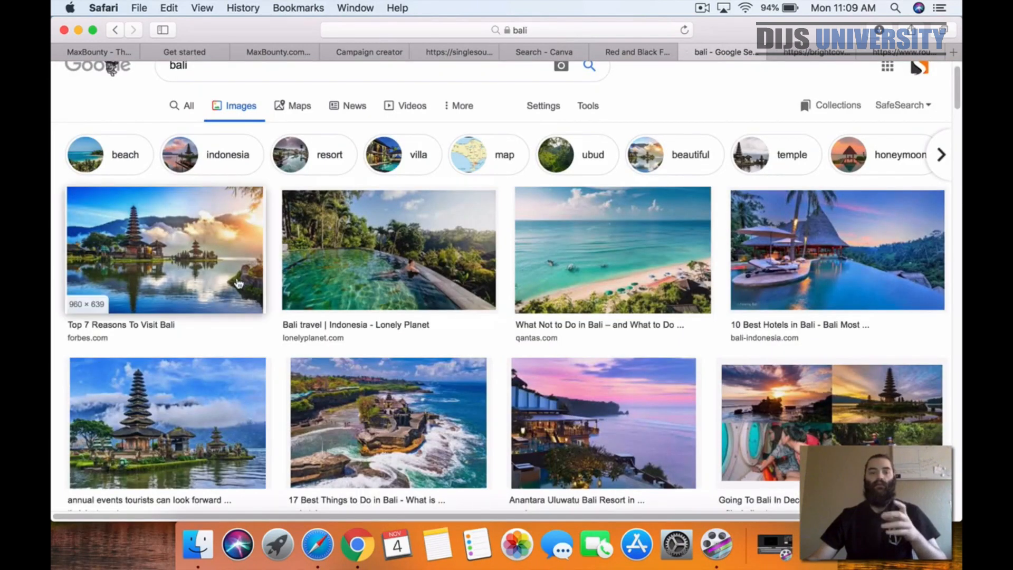
click(446, 51)
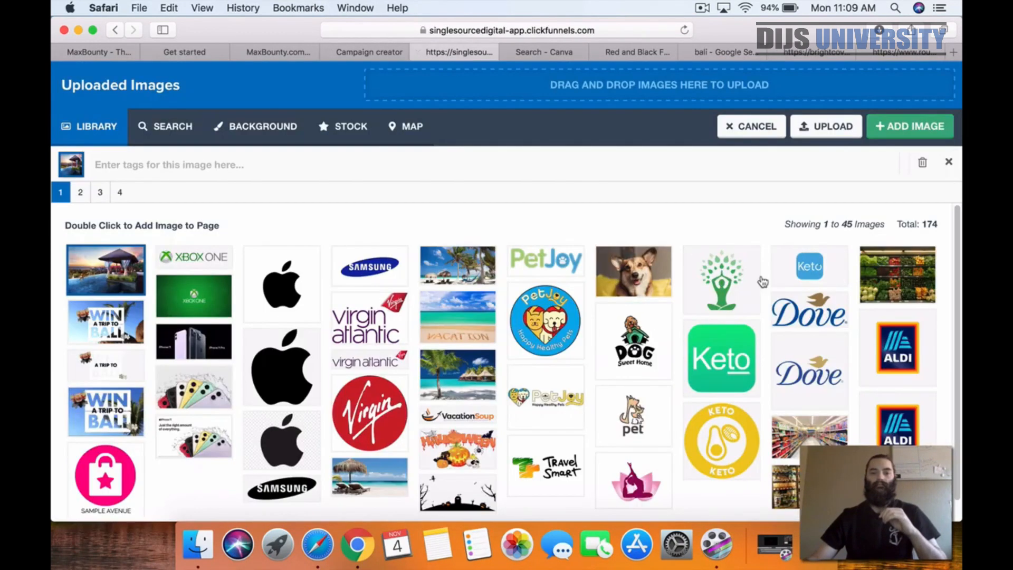
click(890, 130)
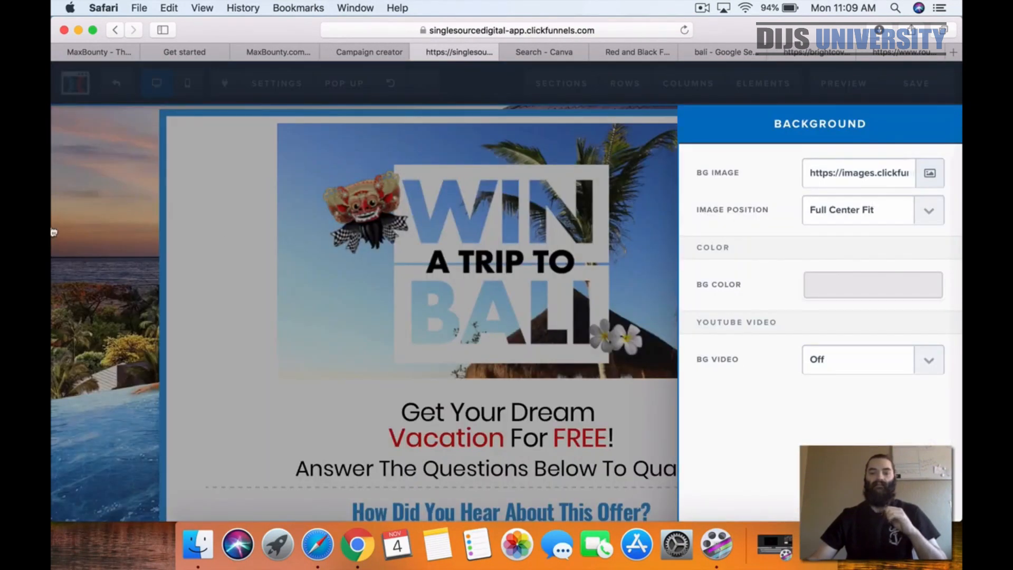
click(71, 207)
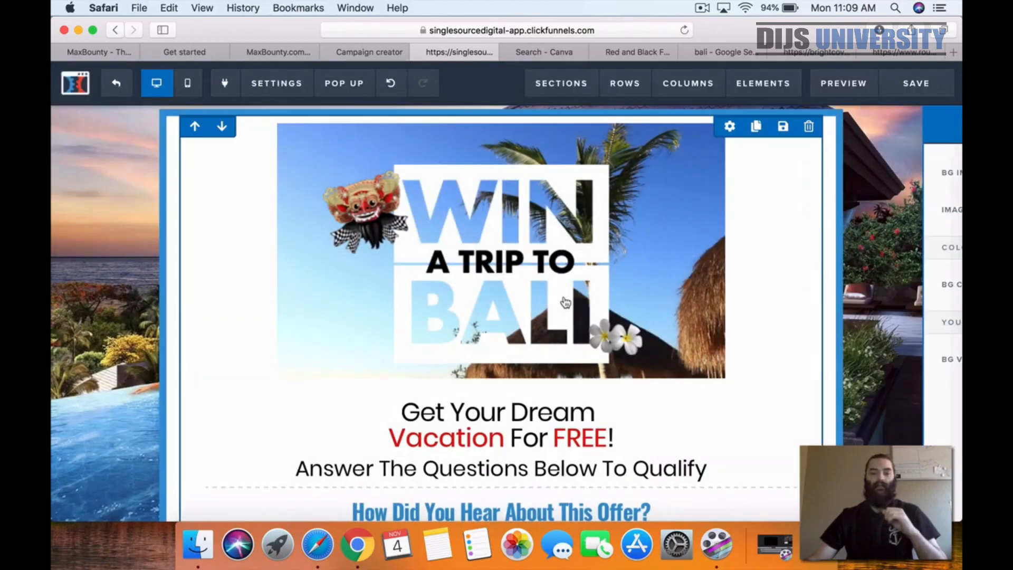
click(917, 102)
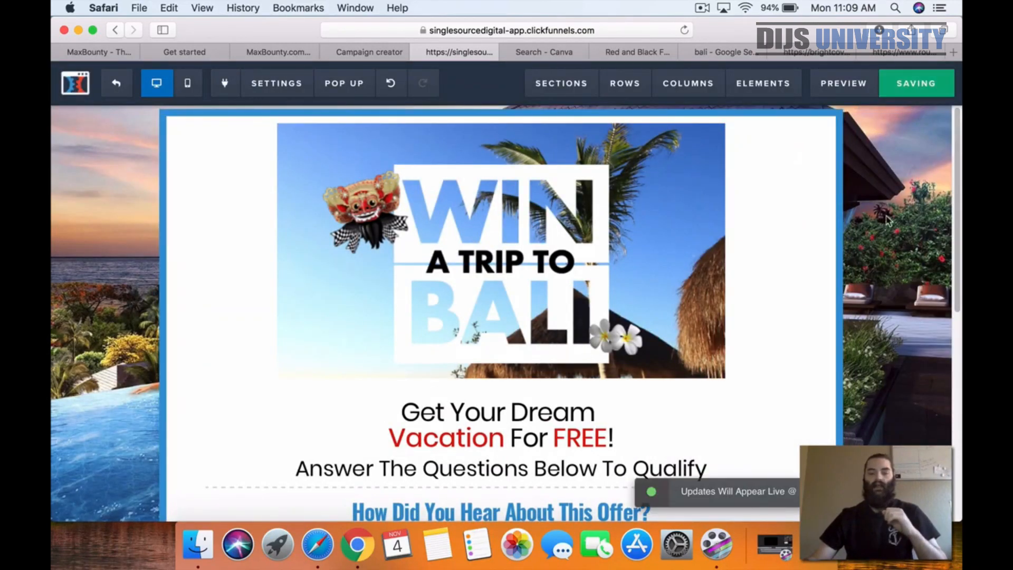
Step: Review the headline, survey question and footer against the new banner and background, and save the page again
scroll(887, 221, down, 10)
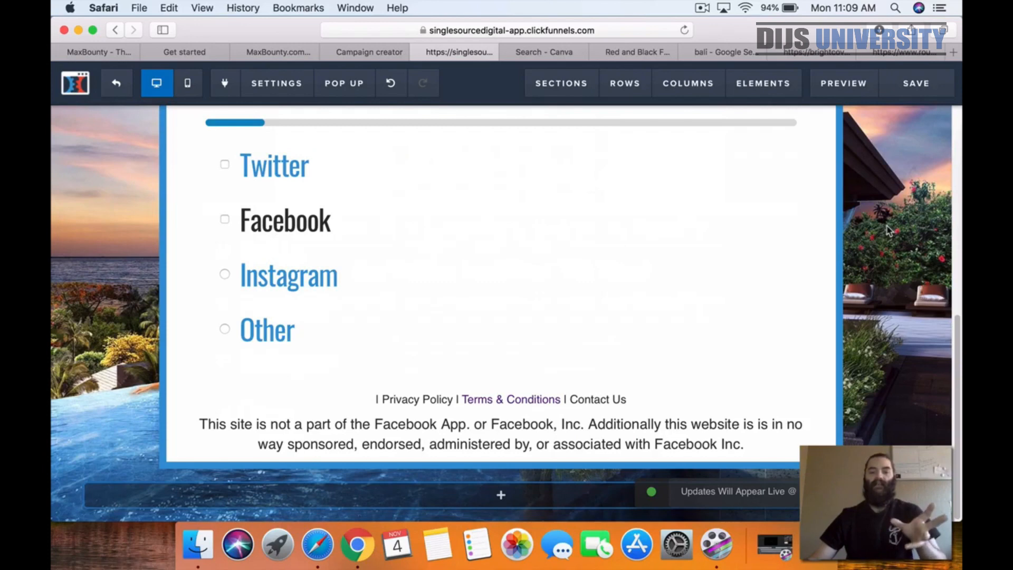
scroll(888, 230, up, 5)
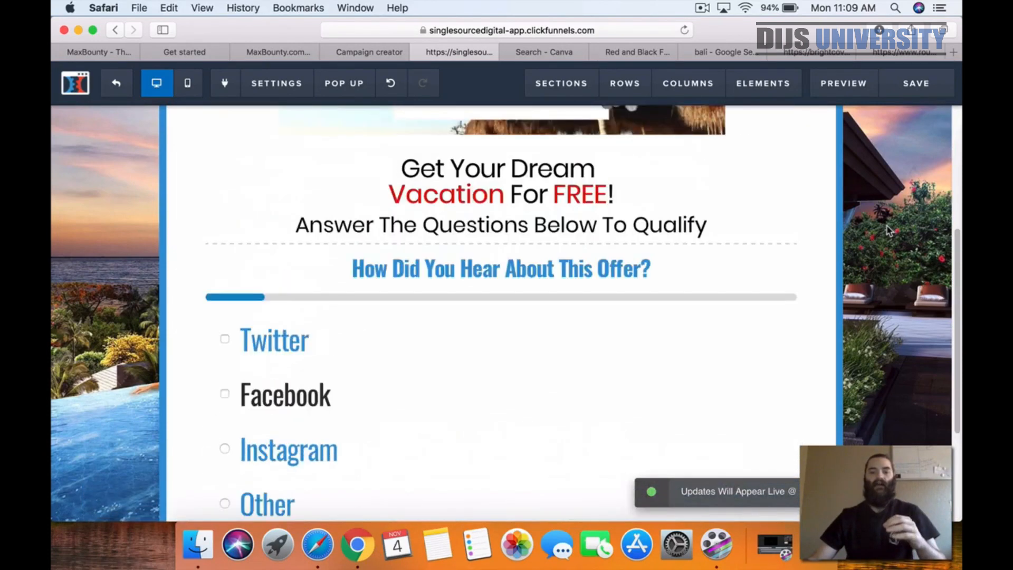
scroll(888, 230, up, 5)
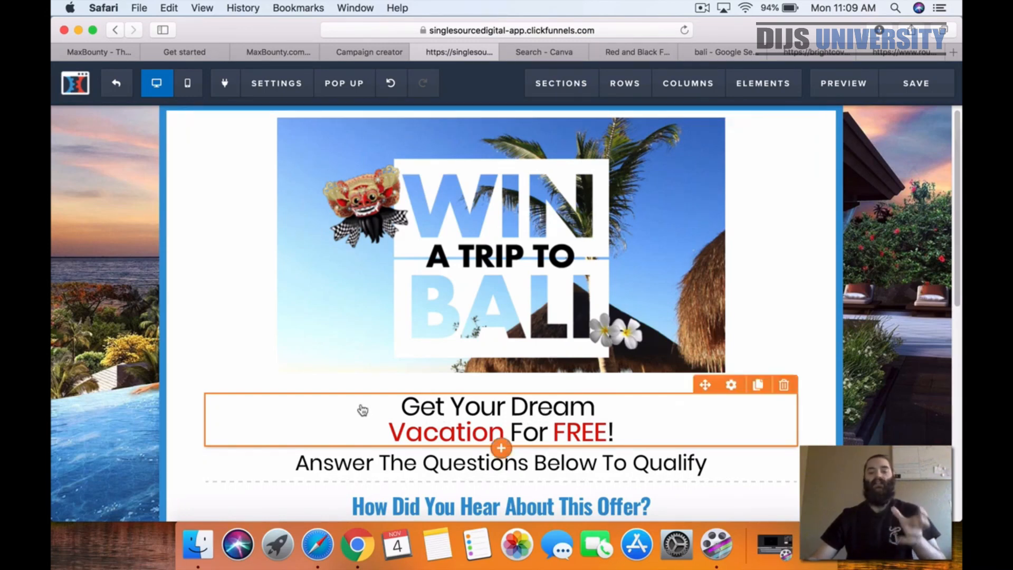
scroll(343, 394, down, 3)
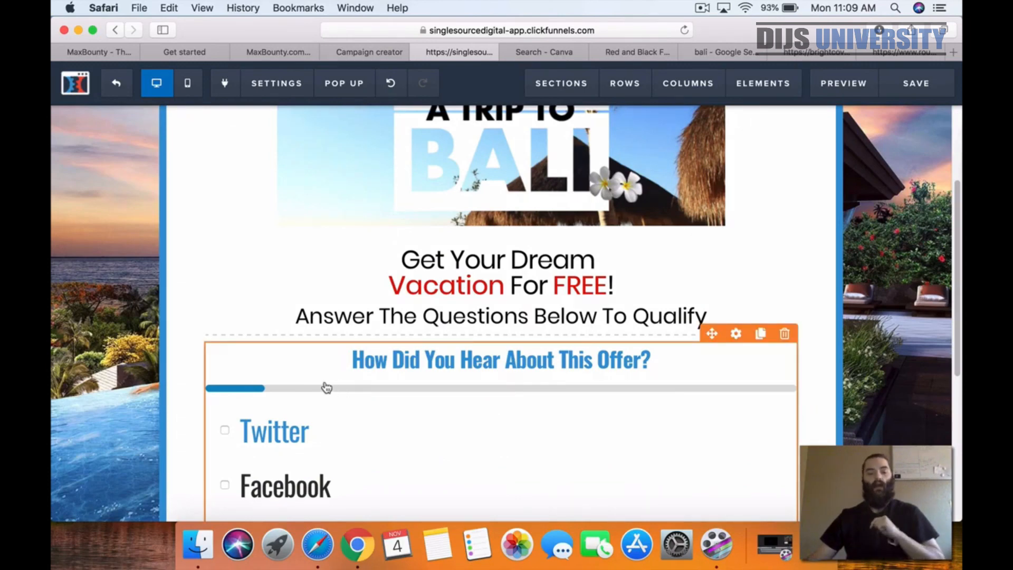
scroll(343, 389, down, 5)
scroll(333, 382, up, 3)
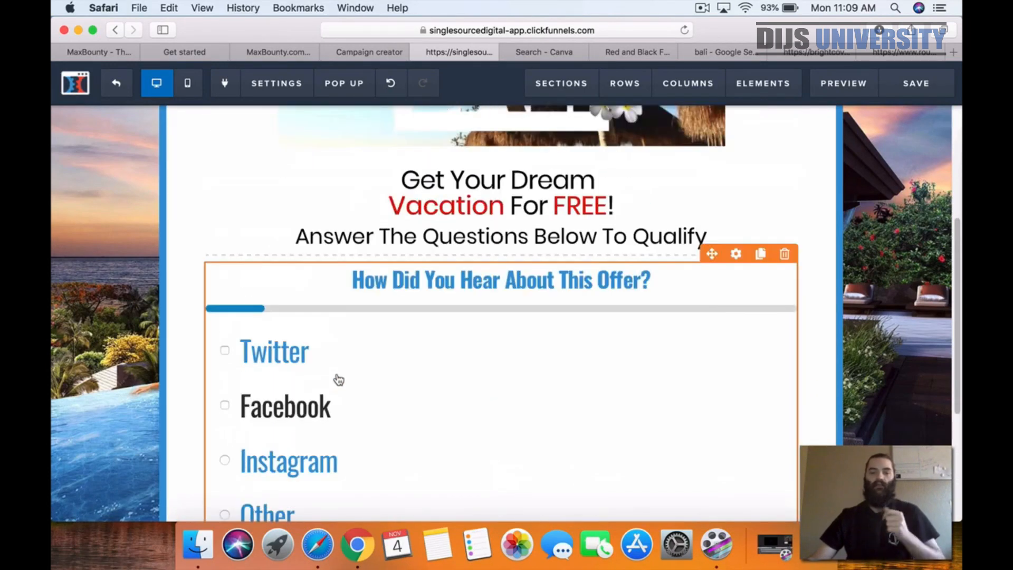
scroll(338, 380, up, 4)
click(914, 82)
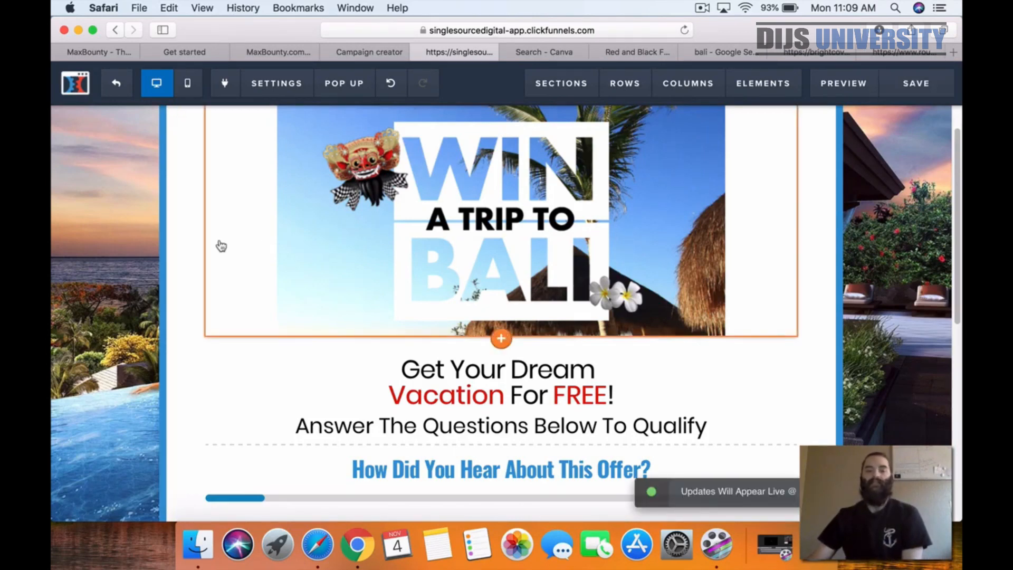
Step: Copy the headline "Get Your Dream Vacation For FREE!" into the page's SEO meta data title, and close the SEO settings
scroll(215, 251, up, 1)
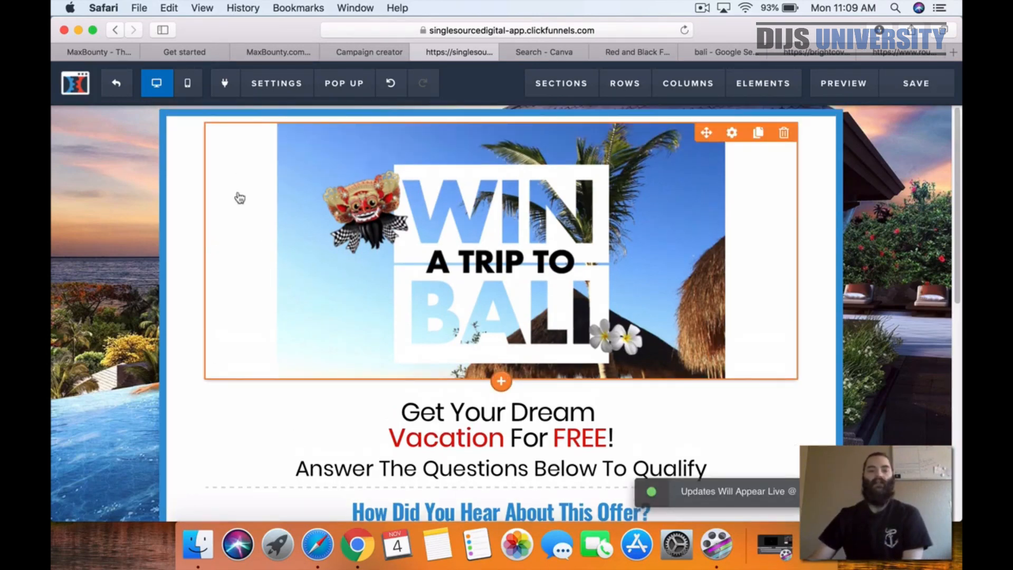
click(277, 88)
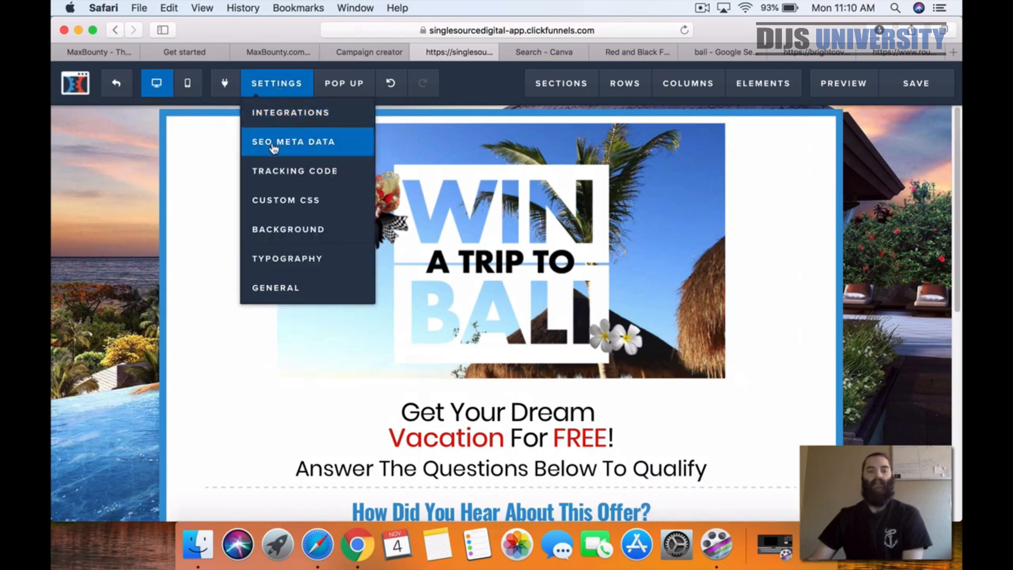
triple_click(412, 412)
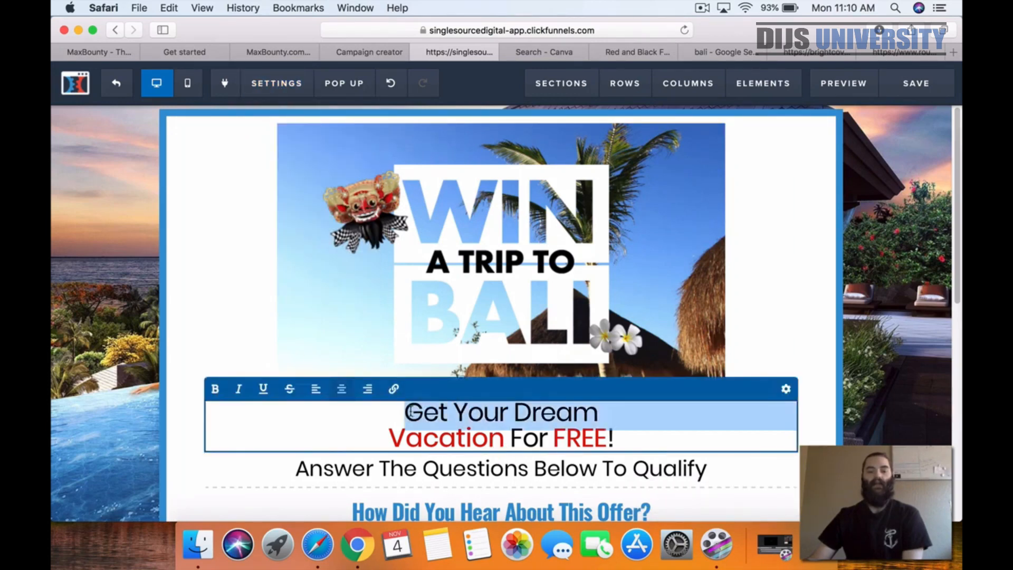
drag(400, 411, 616, 434)
key(super+c)
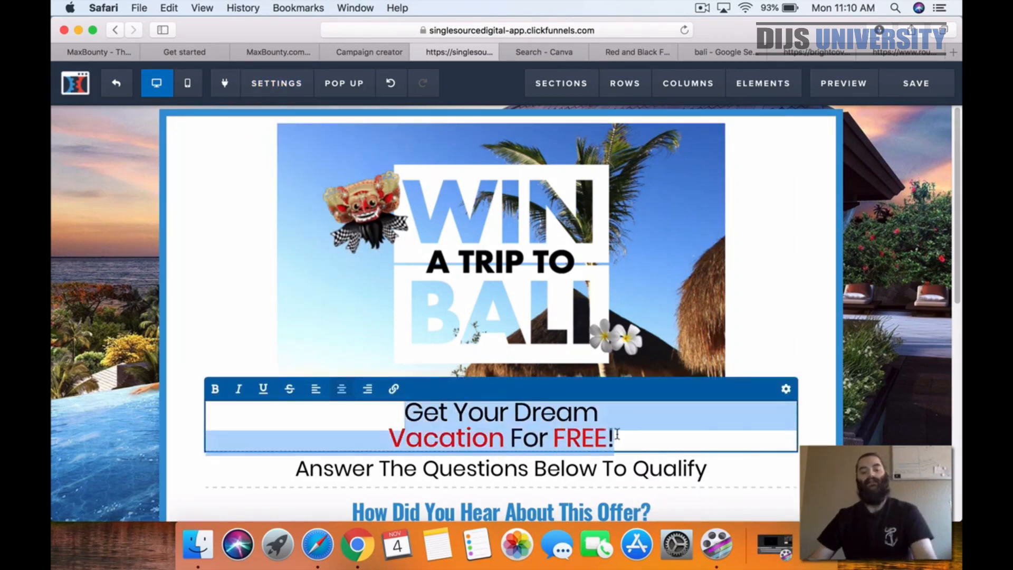
mouse_move(273, 91)
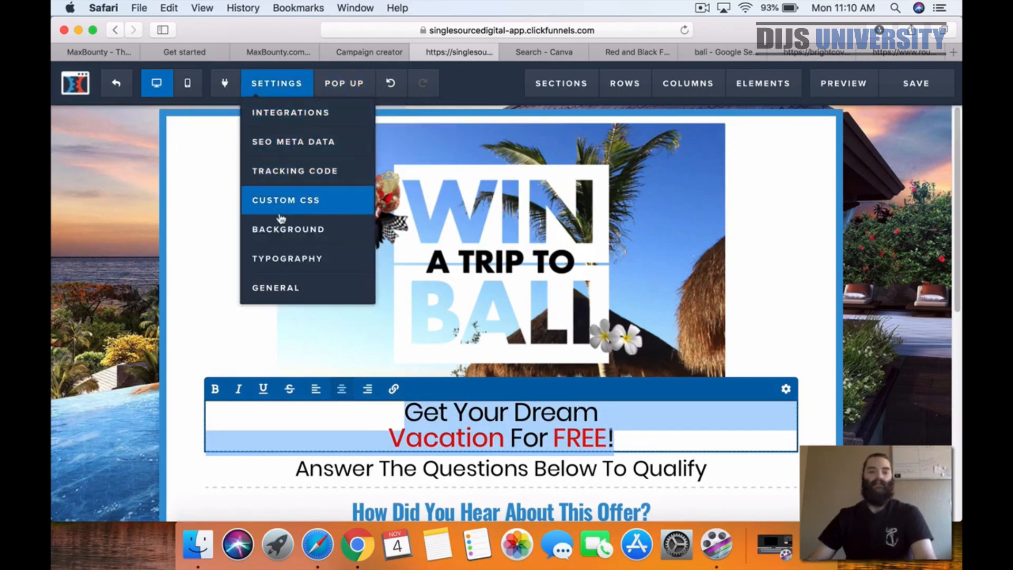
click(295, 147)
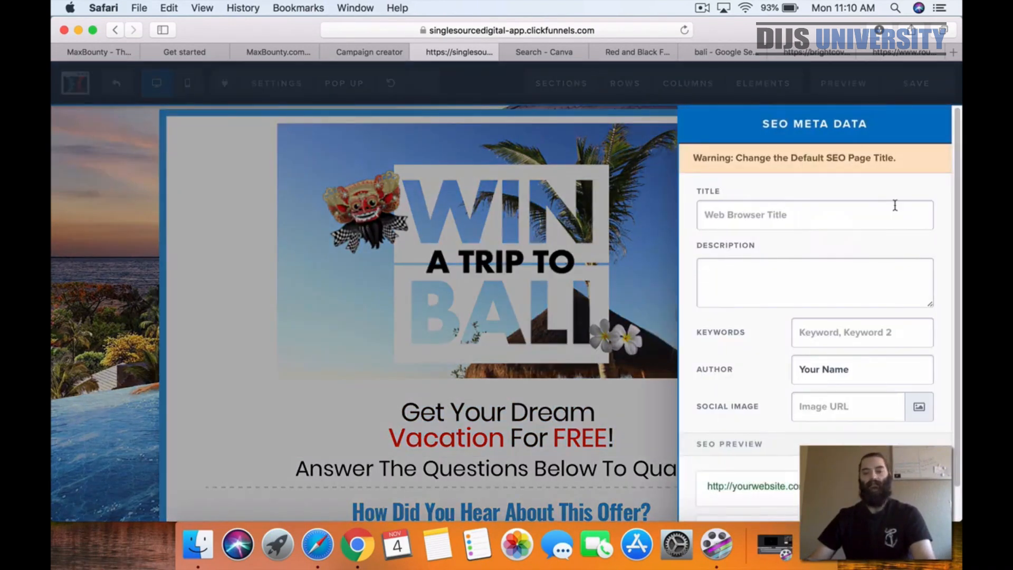
click(858, 211)
key(super+v)
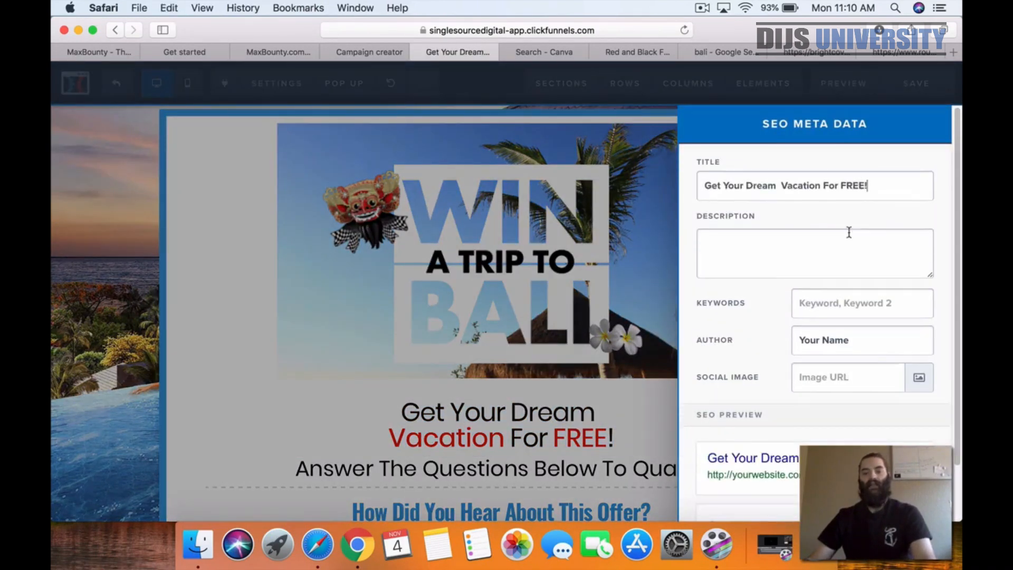
click(651, 282)
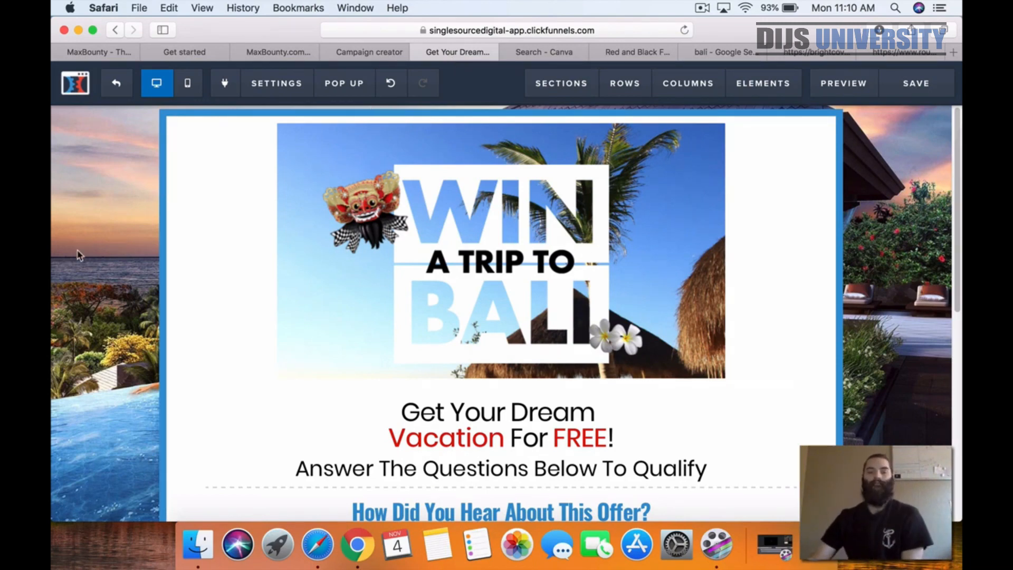
Step: Check the survey page from banner to footer, save it, and exit the editor to the funnel overview
scroll(79, 255, down, 15)
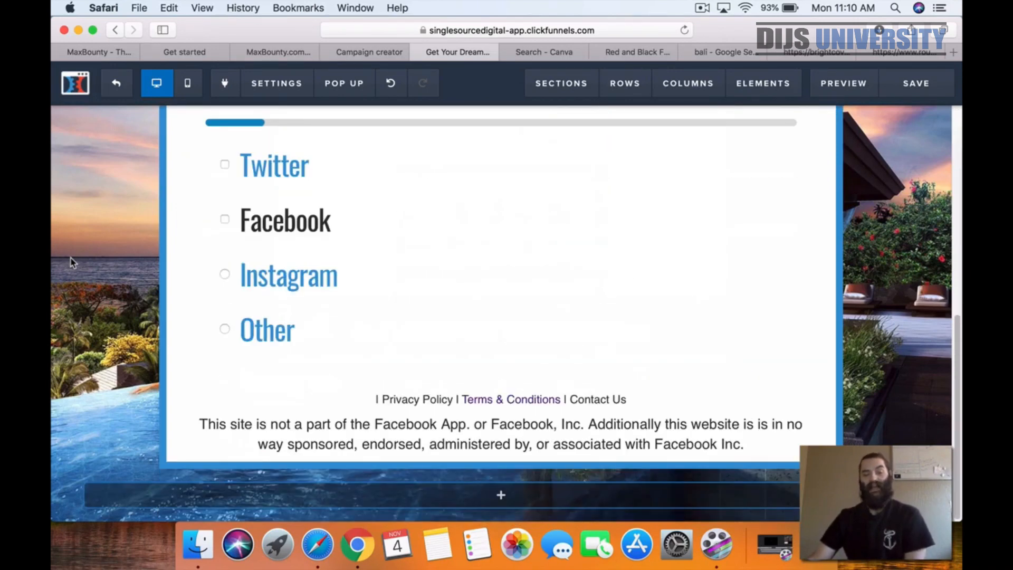
scroll(74, 264, up, 15)
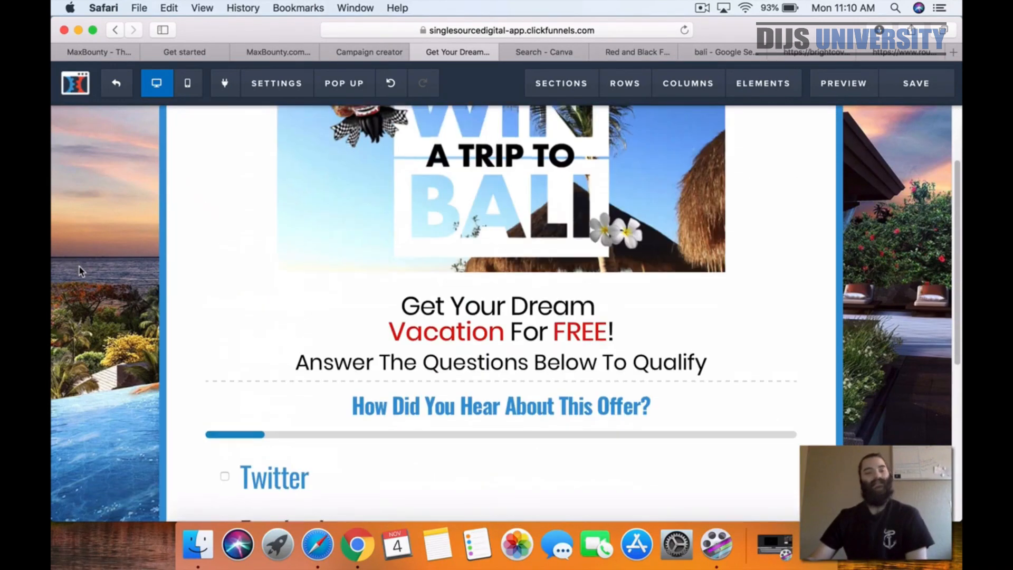
click(918, 91)
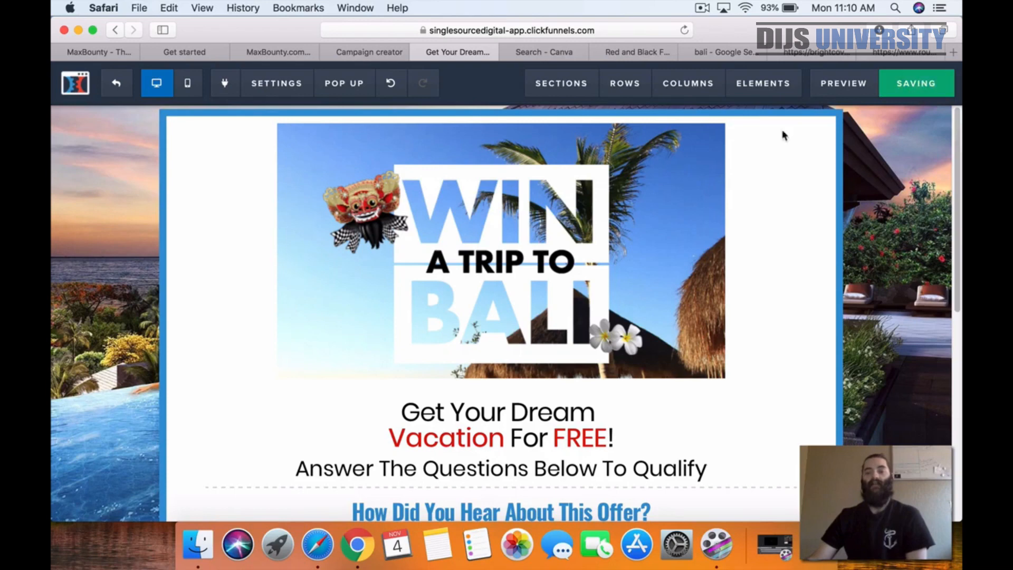
click(118, 83)
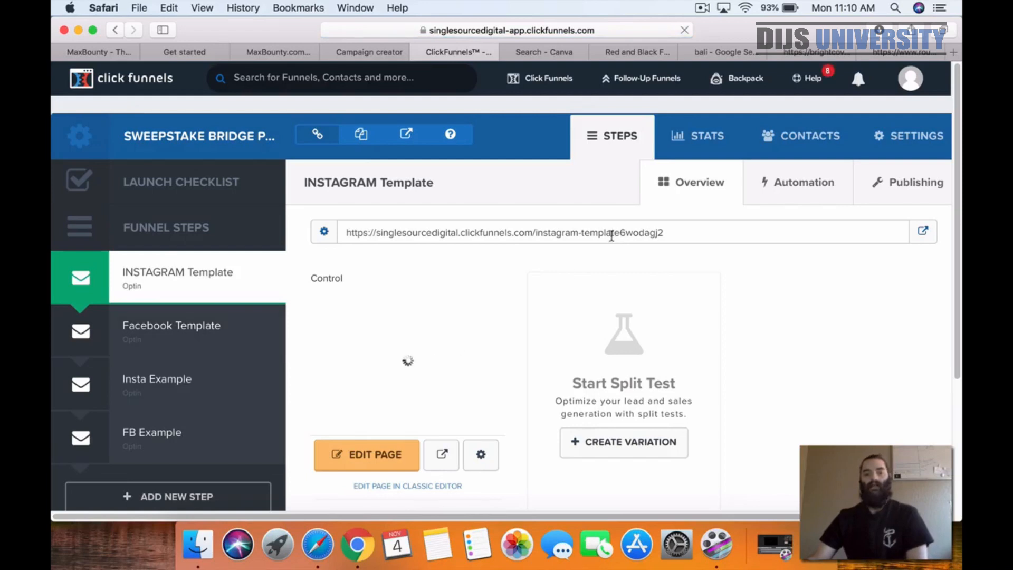
Step: Examine the INSTAGRAM Template step's page URL and its control page thumbnail in the funnel overview
click(613, 234)
click(594, 230)
double_click(591, 233)
click(592, 233)
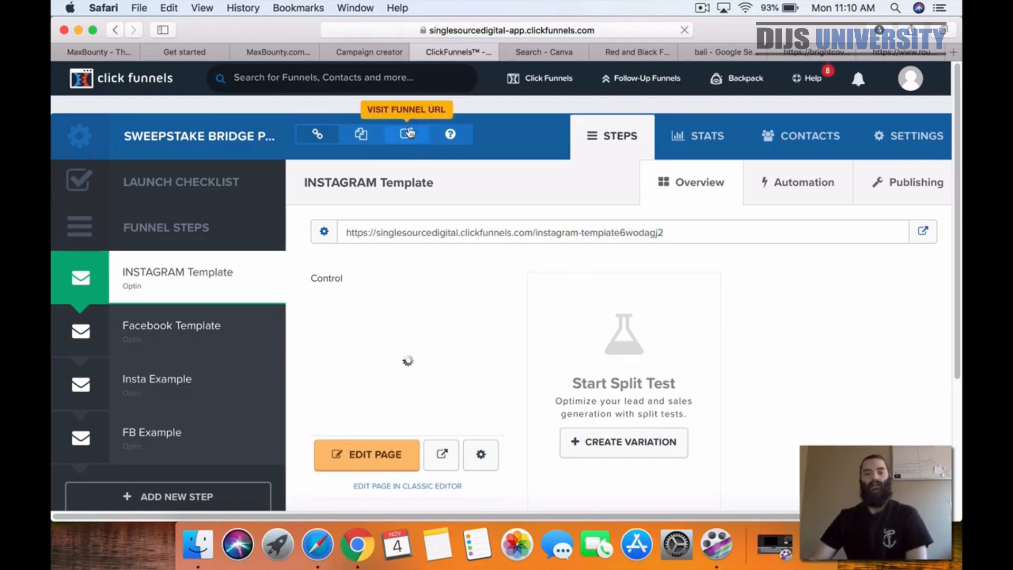
scroll(552, 244, down, 5)
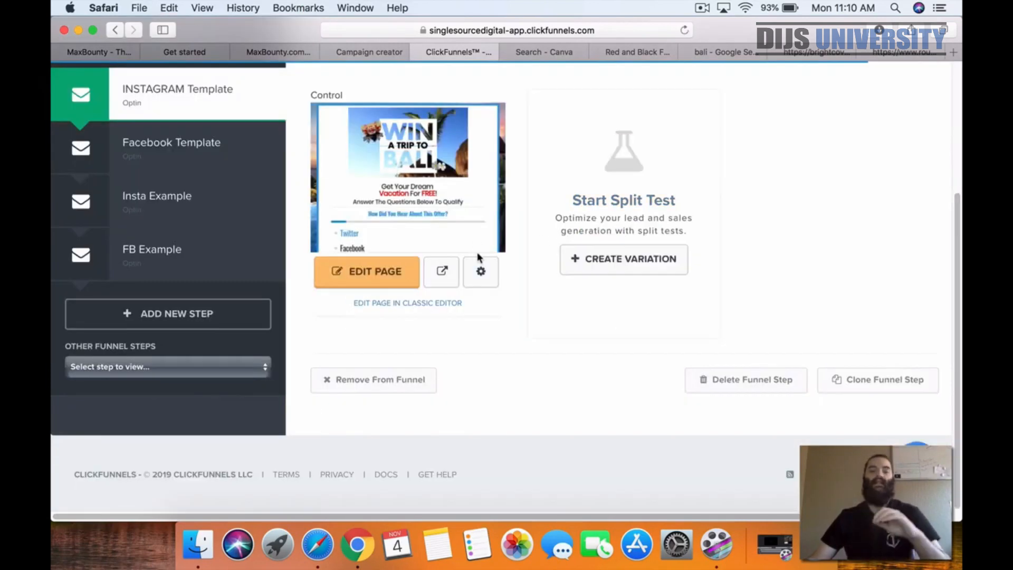
scroll(477, 257, up, 5)
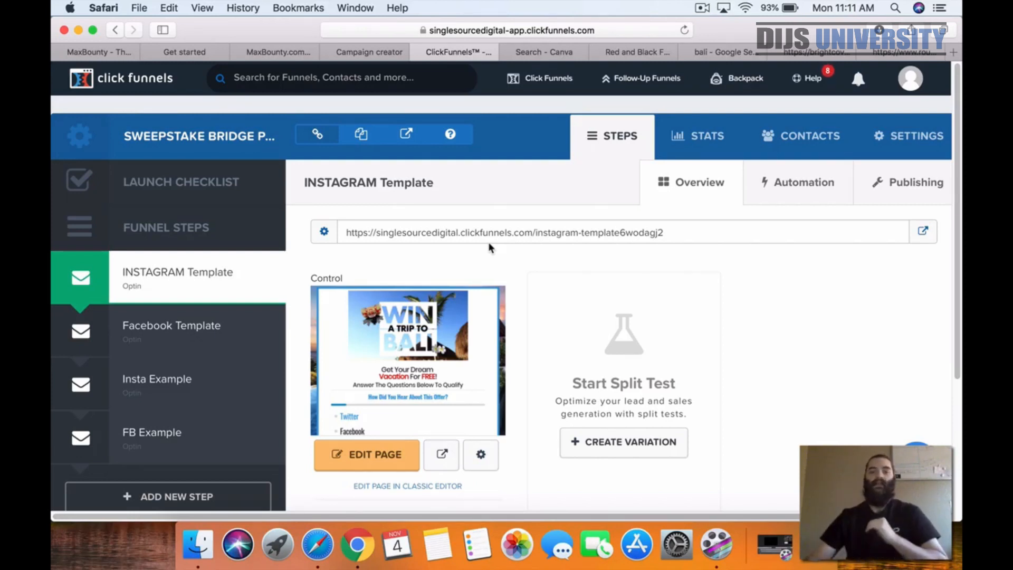
Step: Switch to Canva and browse the Twitter Post templates for banner design ideas
click(544, 52)
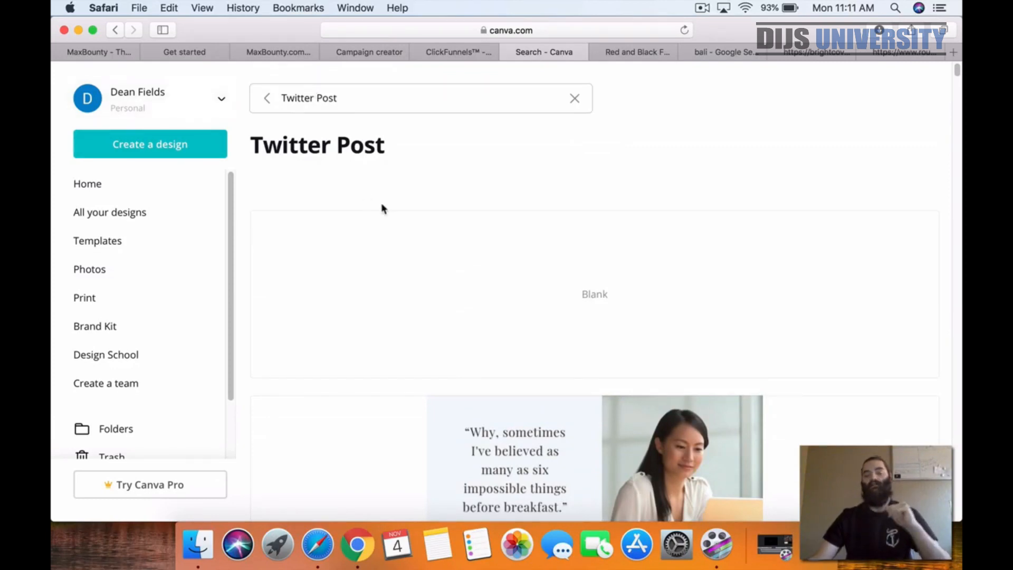
scroll(385, 205, down, 1)
scroll(384, 205, down, 10)
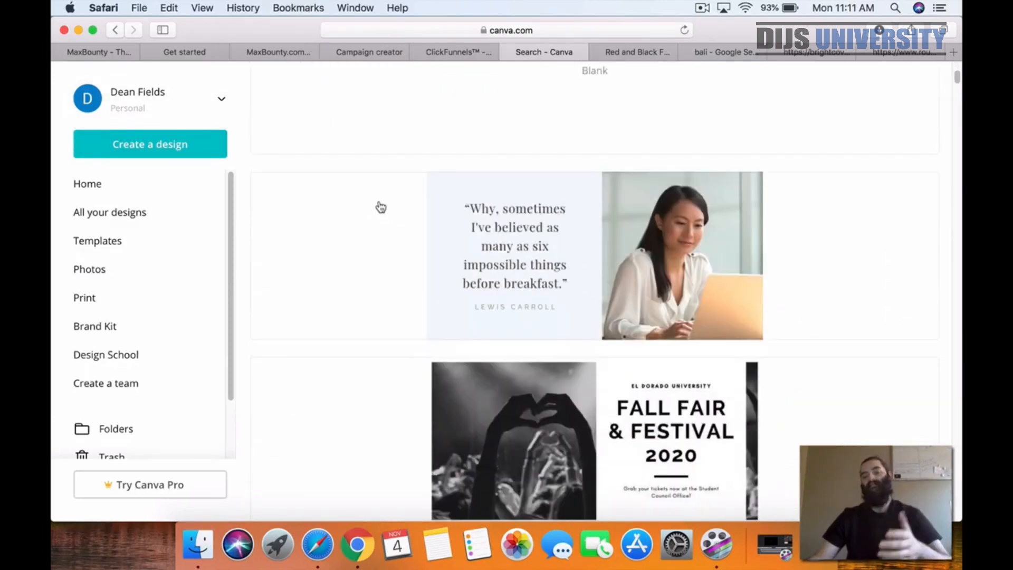
scroll(381, 207, down, 8)
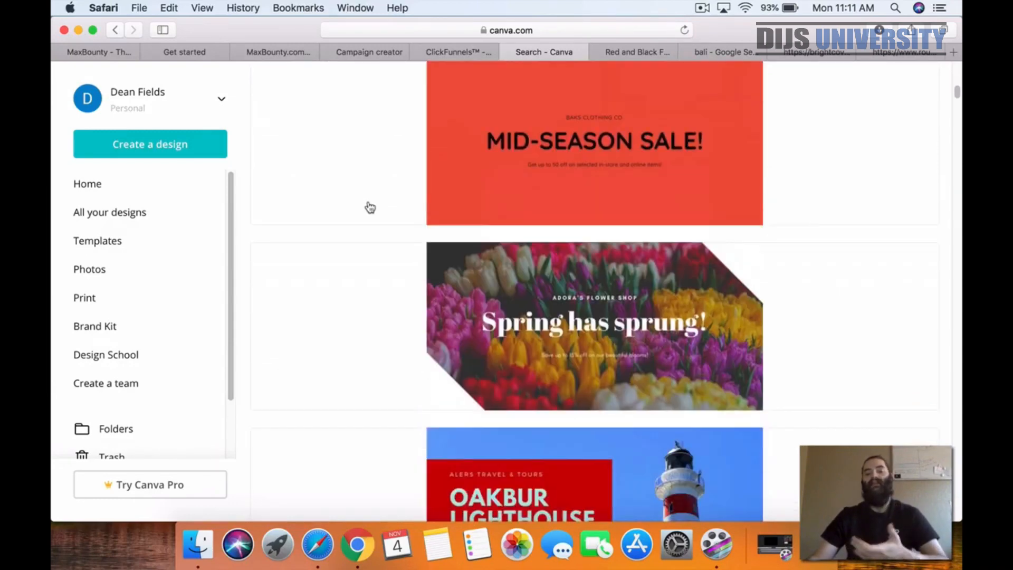
scroll(367, 206, down, 14)
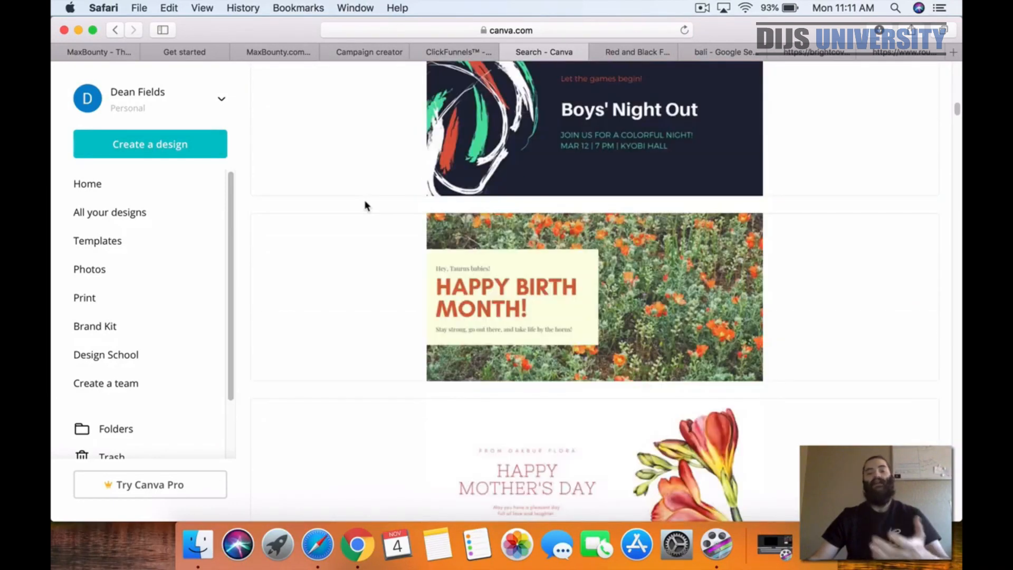
scroll(365, 206, down, 15)
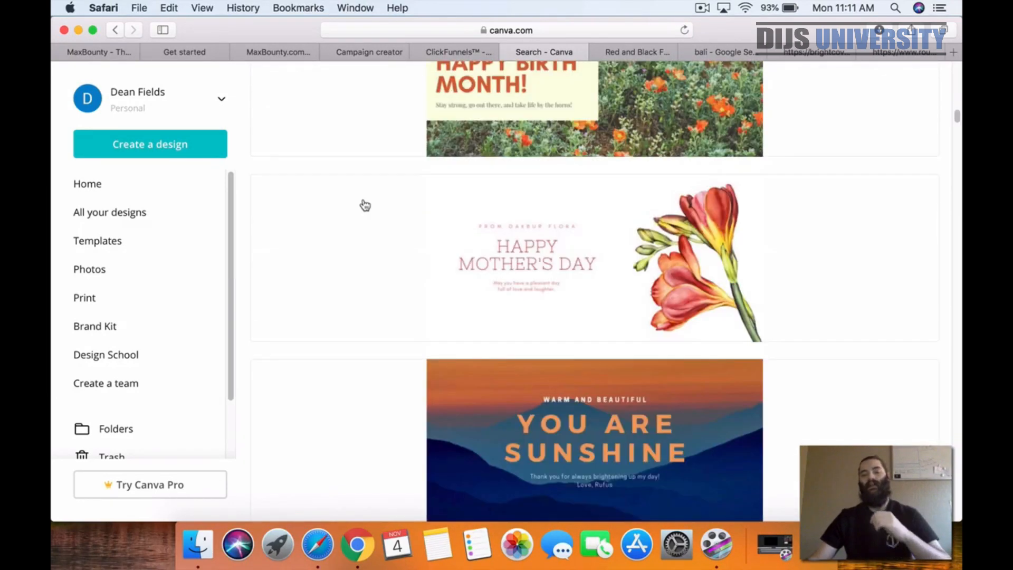
scroll(365, 206, down, 9)
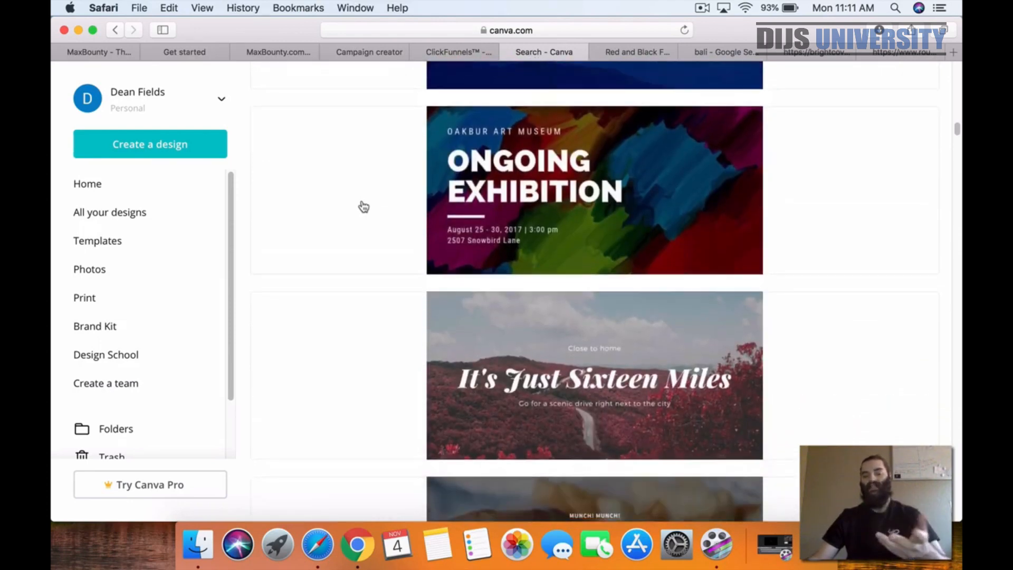
scroll(364, 207, down, 7)
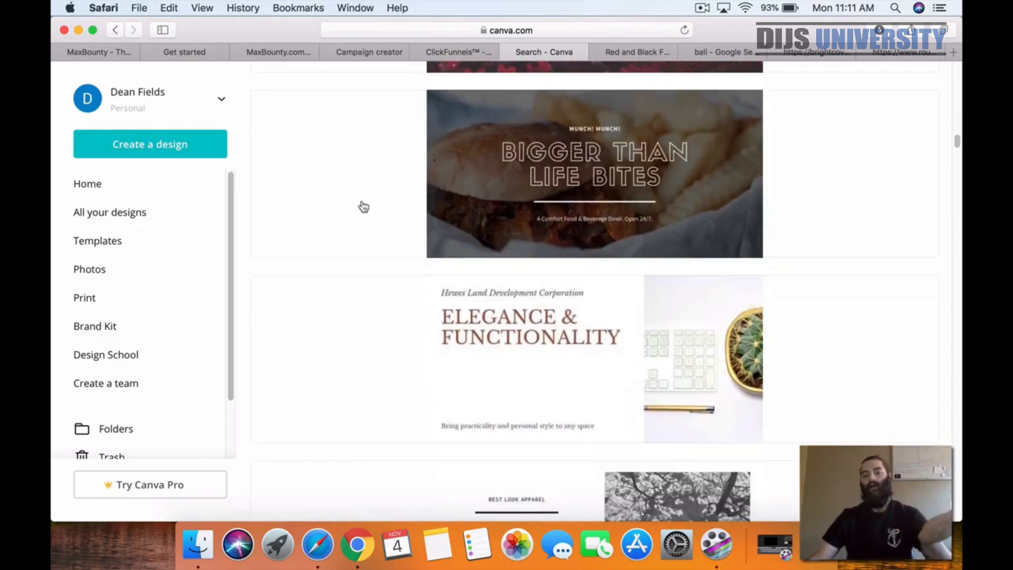
scroll(328, 256, down, 3)
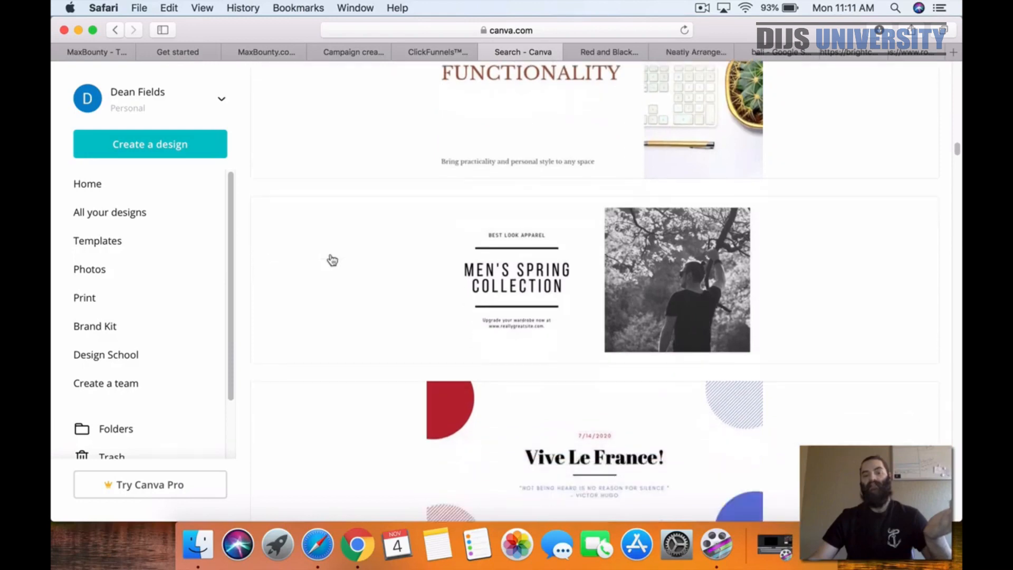
click(683, 52)
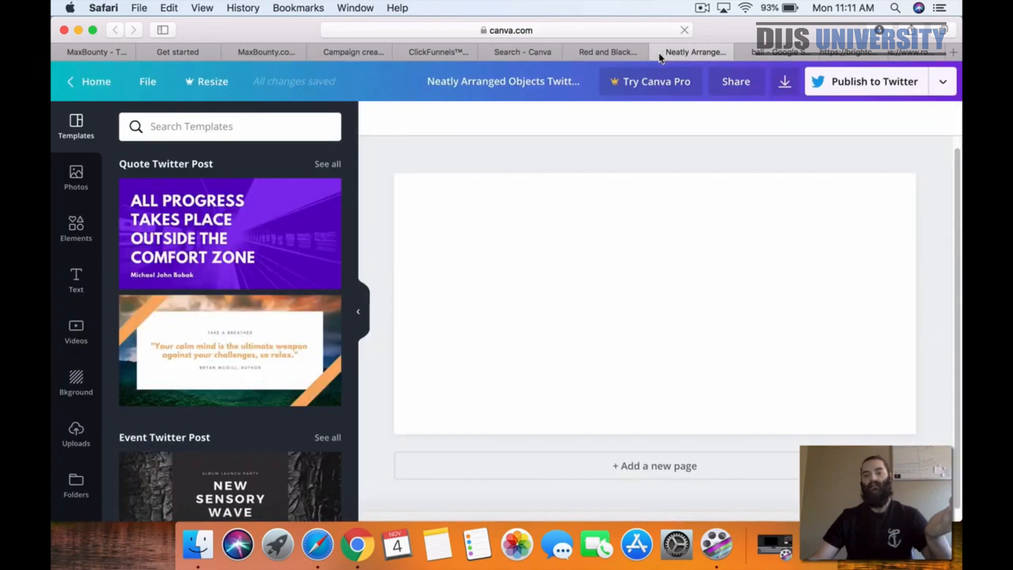
click(658, 52)
click(549, 52)
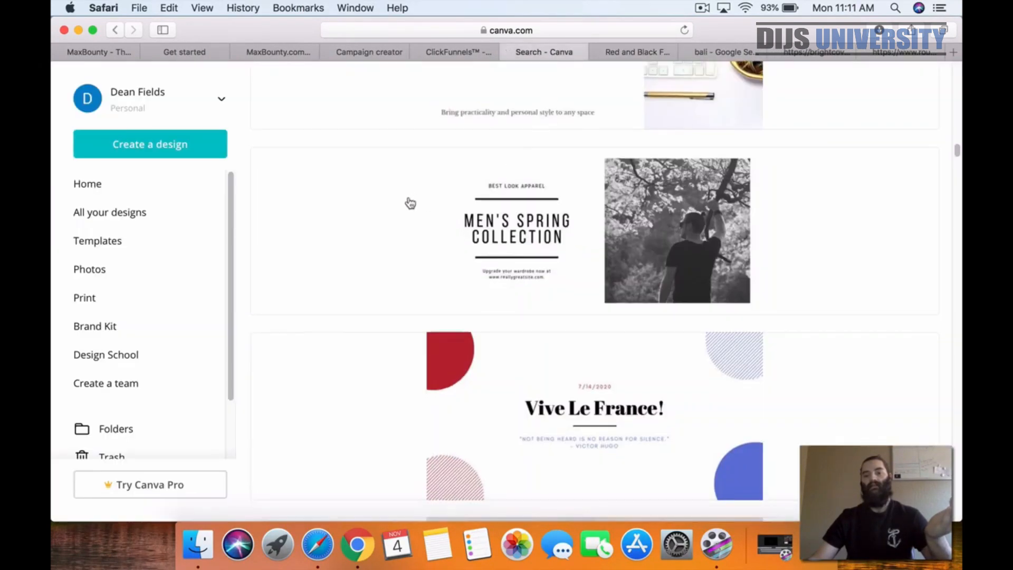
Step: Browse further Twitter Post templates as far as the travel-themed Avoid Tourist Traps layout
scroll(410, 203, down, 15)
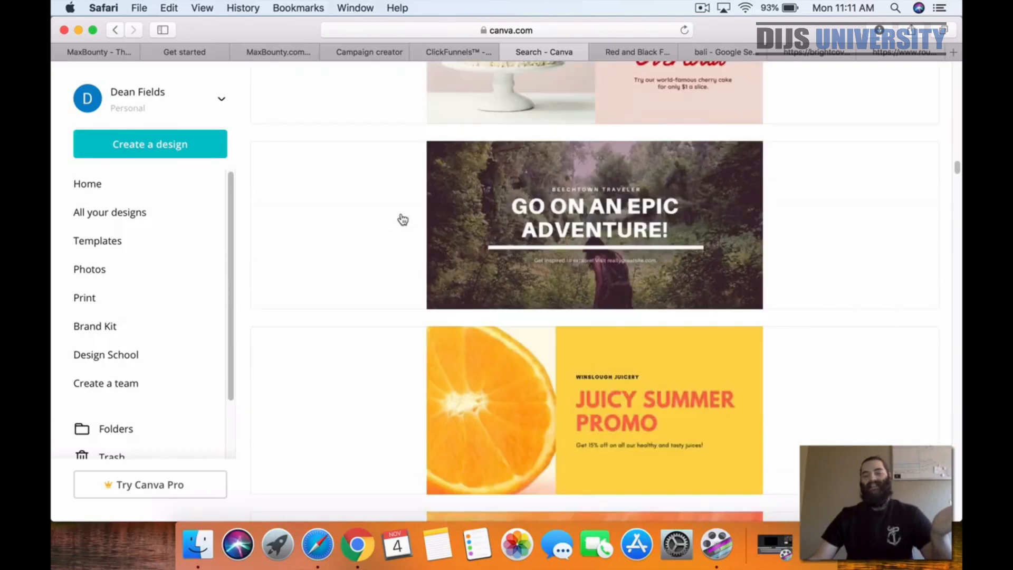
scroll(402, 220, down, 19)
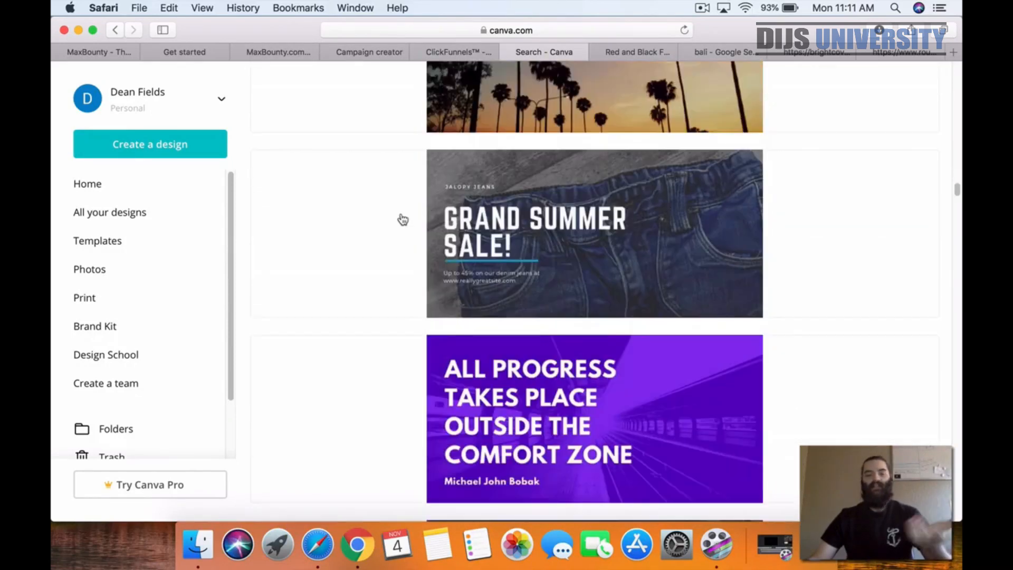
scroll(403, 220, down, 16)
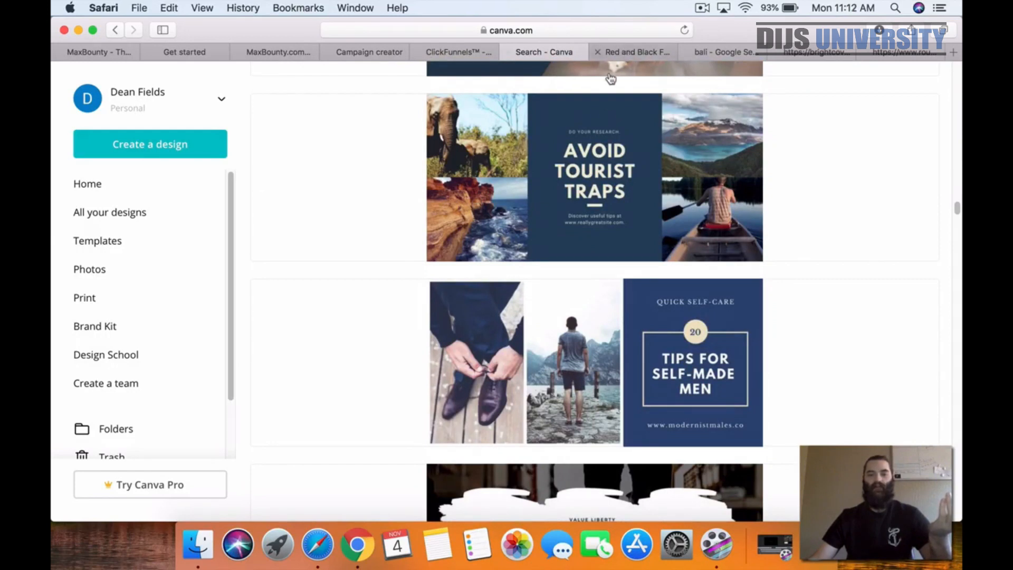
scroll(391, 190, up, 2)
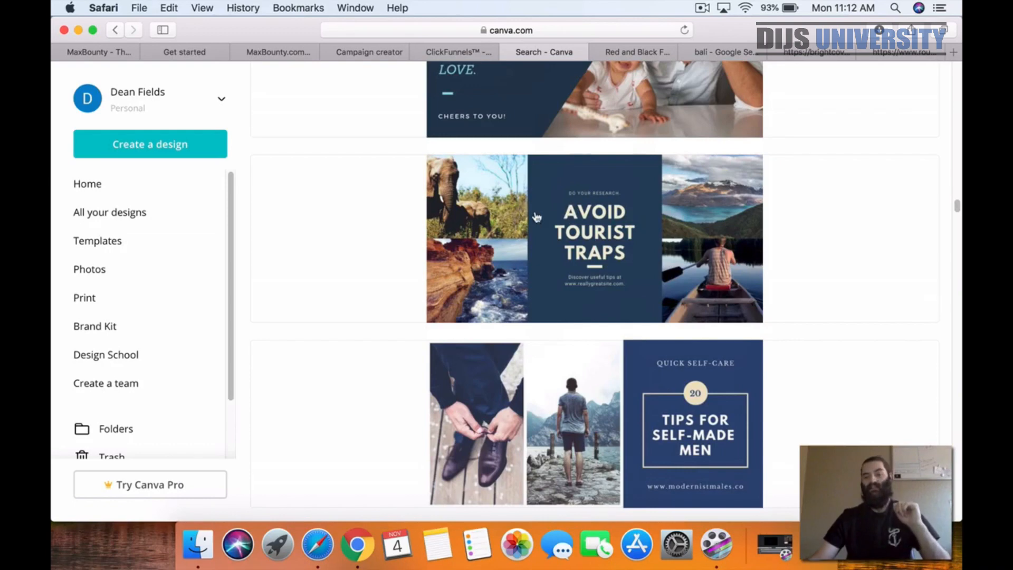
scroll(532, 211, down, 2)
scroll(519, 119, up, 2)
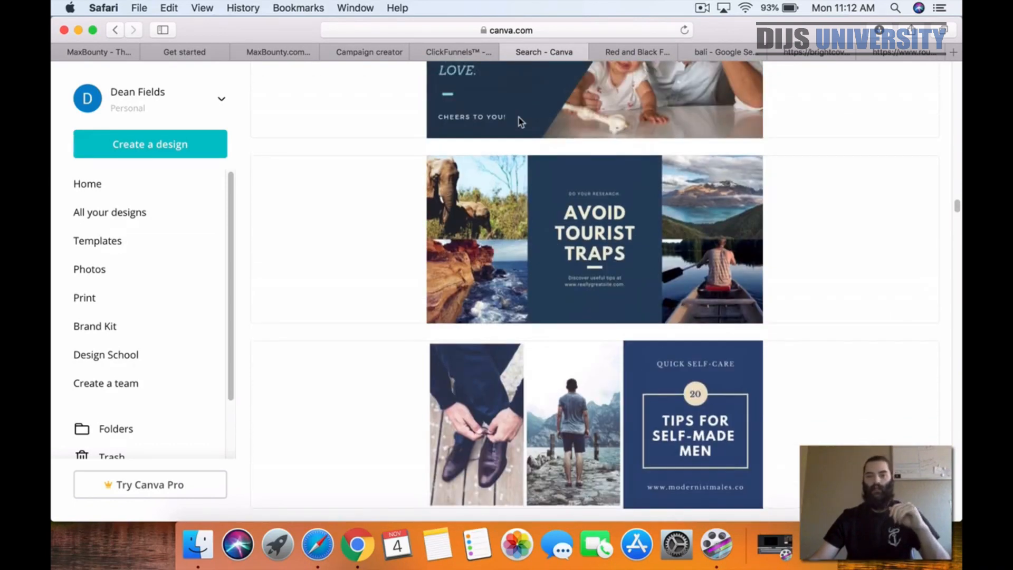
Step: Open the Get a Free Trip to Bali banner design and fit a square outline frame around the entire banner
click(632, 58)
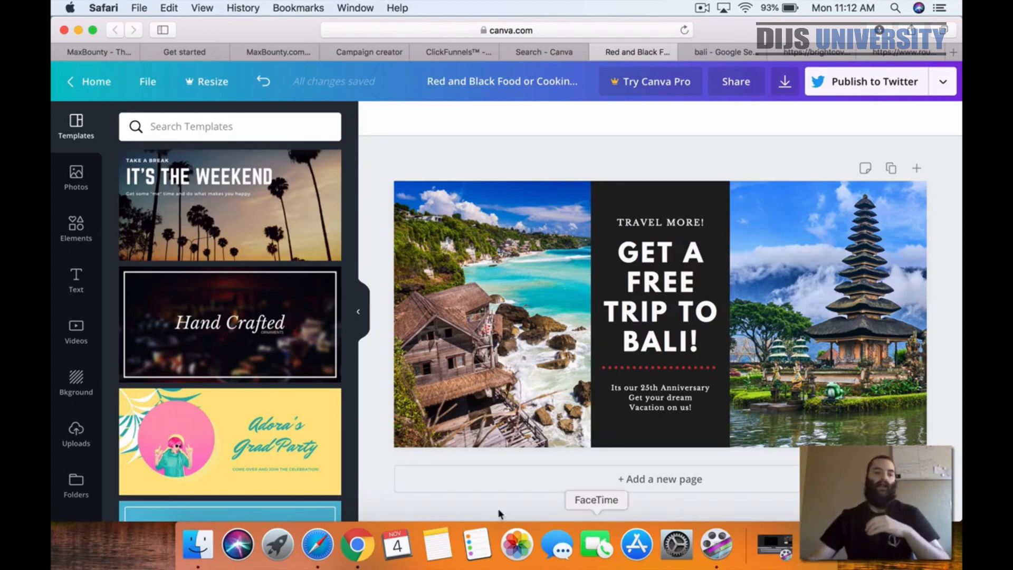
click(73, 230)
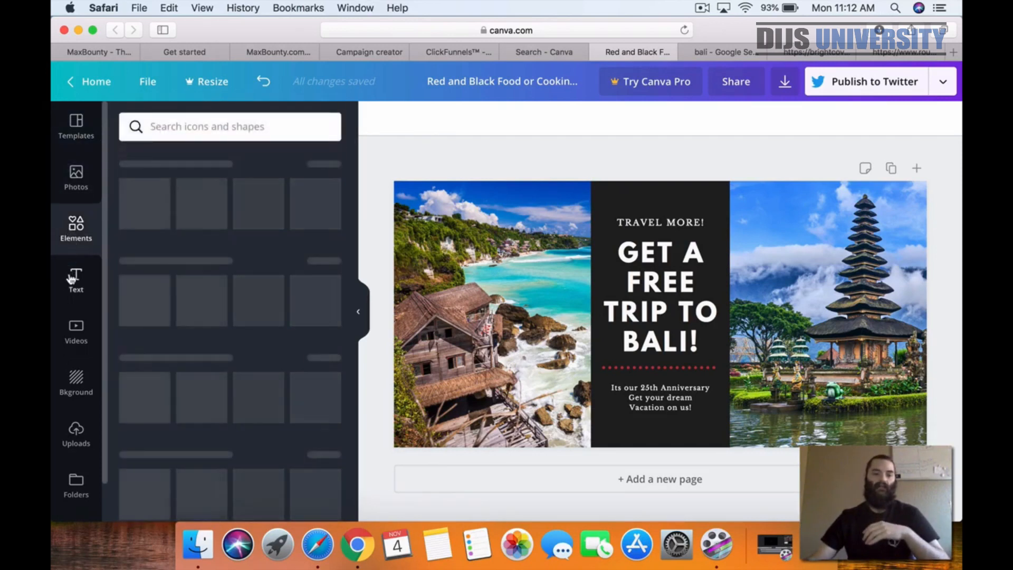
click(200, 217)
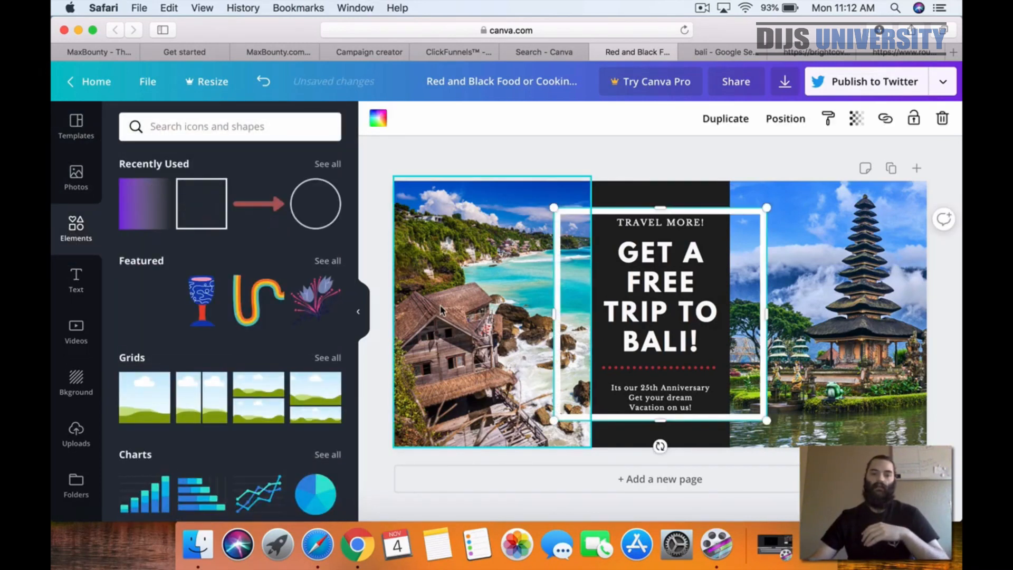
drag(642, 340, 482, 312)
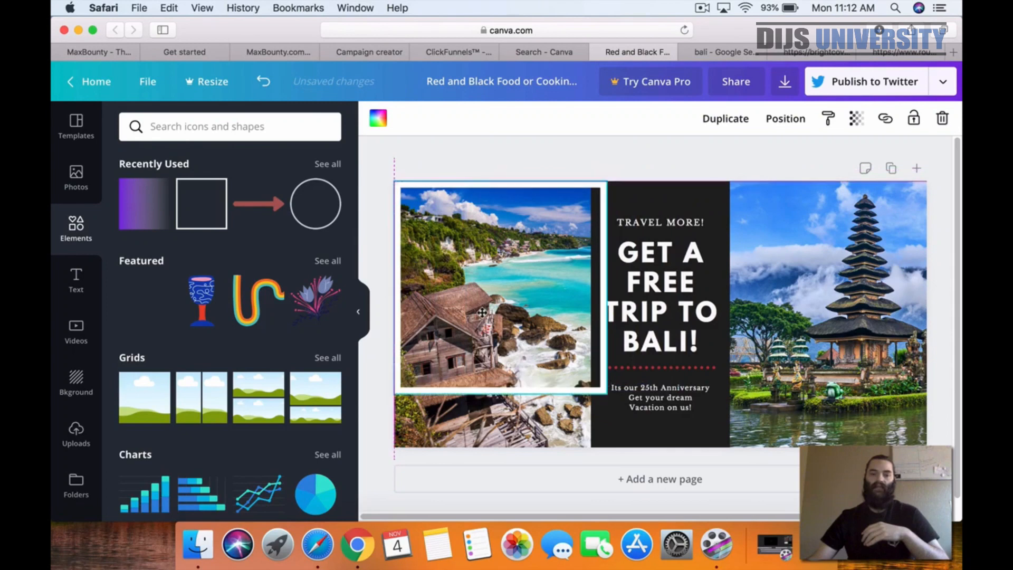
drag(606, 289, 938, 312)
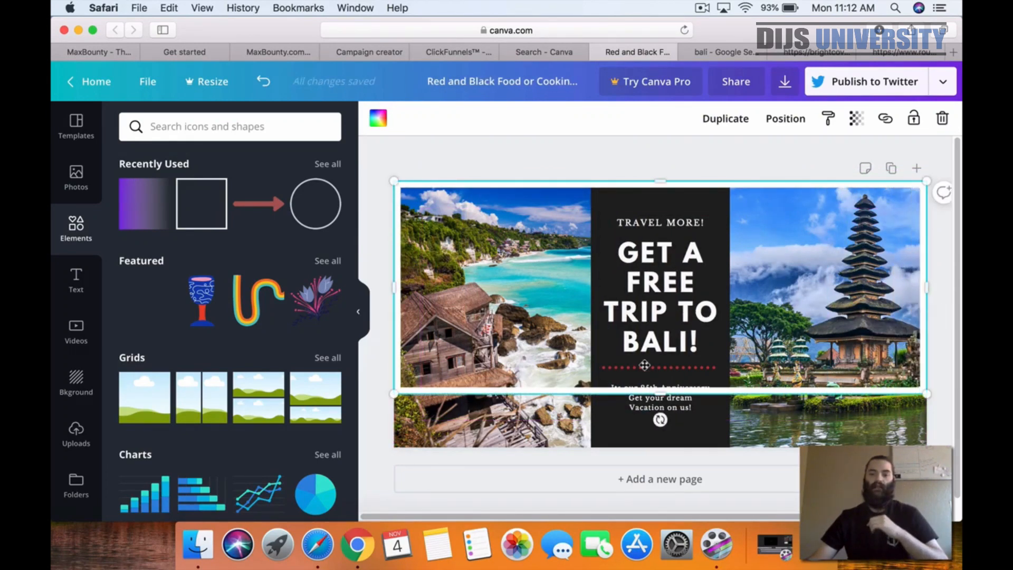
drag(665, 401, 662, 450)
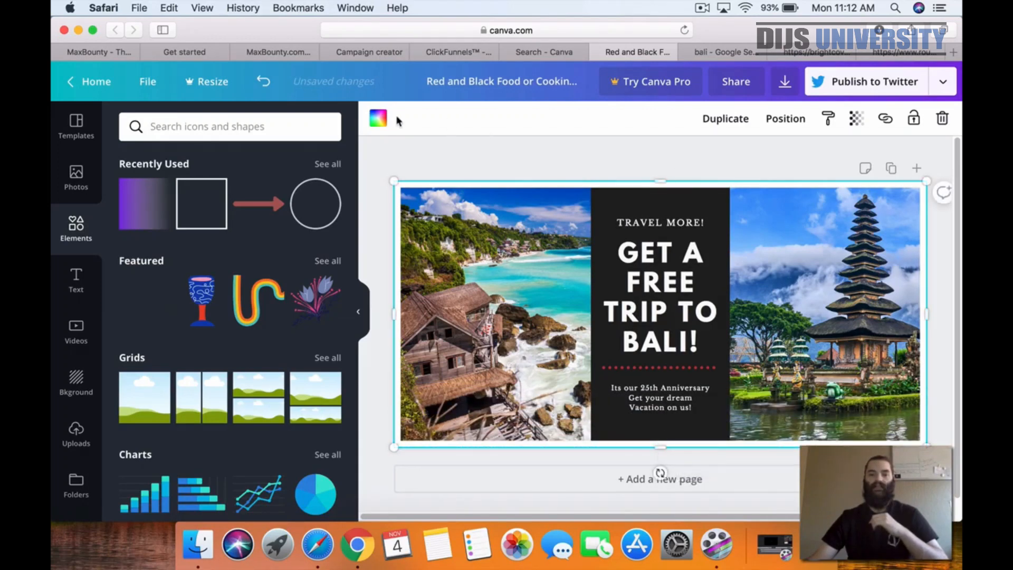
Step: Color the banner's outline frame yellow after trying turquoise
click(371, 121)
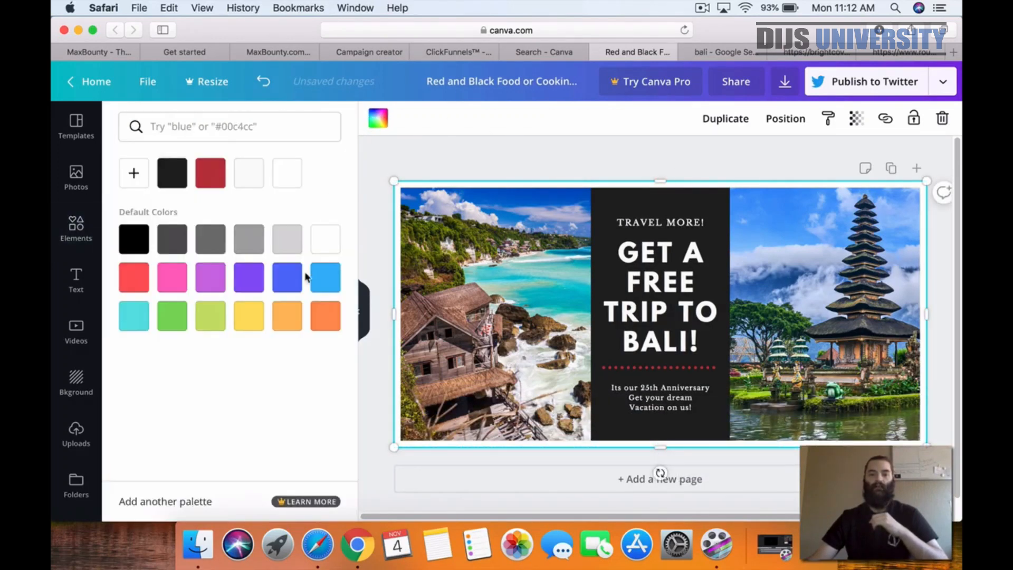
click(133, 322)
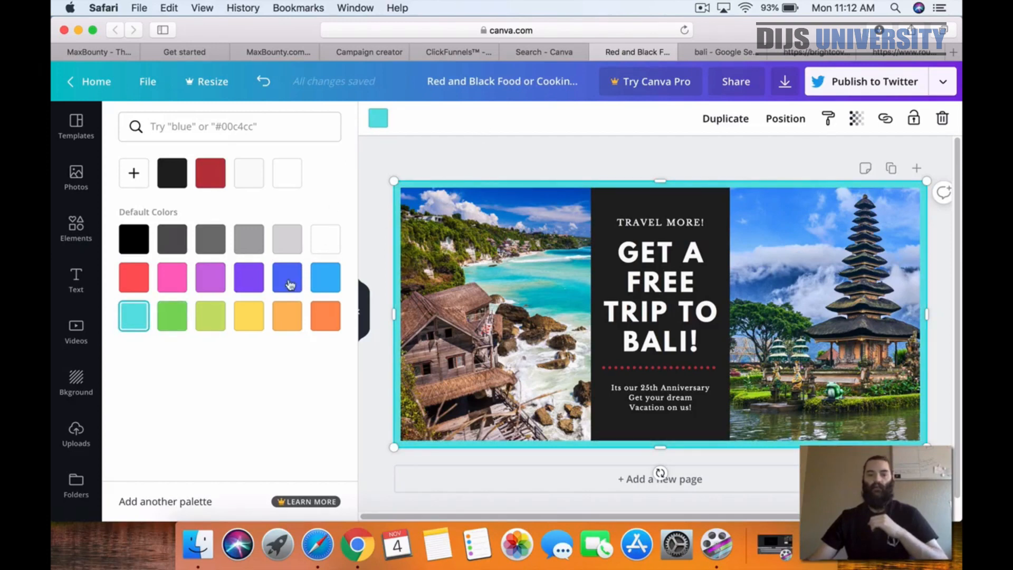
click(248, 313)
click(498, 143)
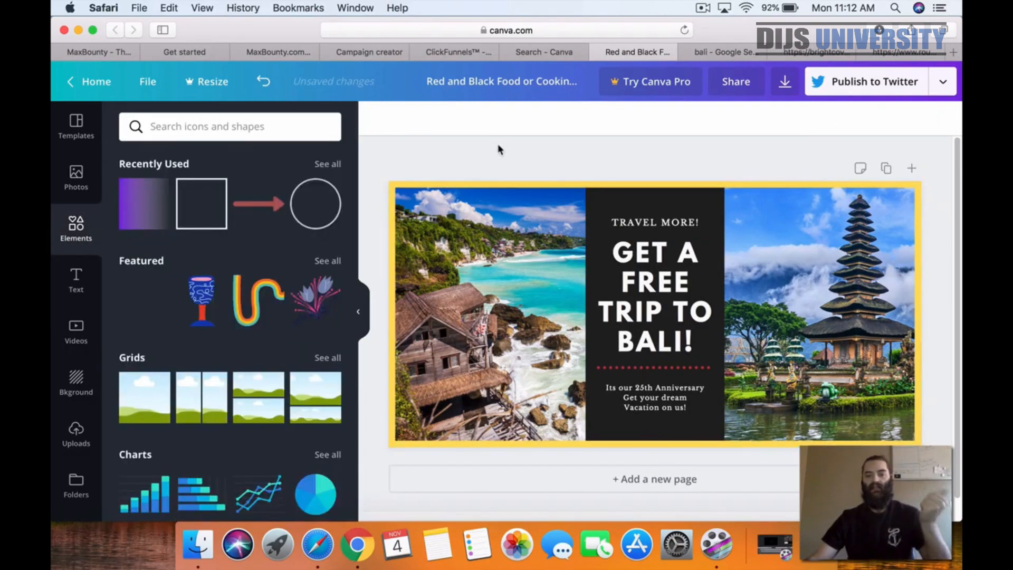
Step: Download the banner as a PNG and check the saved image, closing both the preview and the Canva Pro trial offer
click(783, 97)
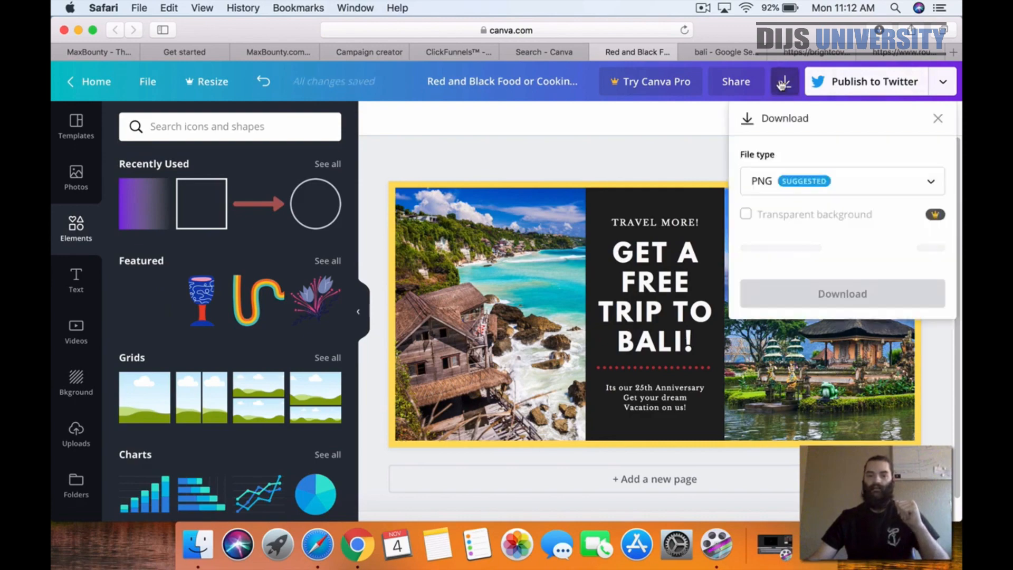
click(802, 257)
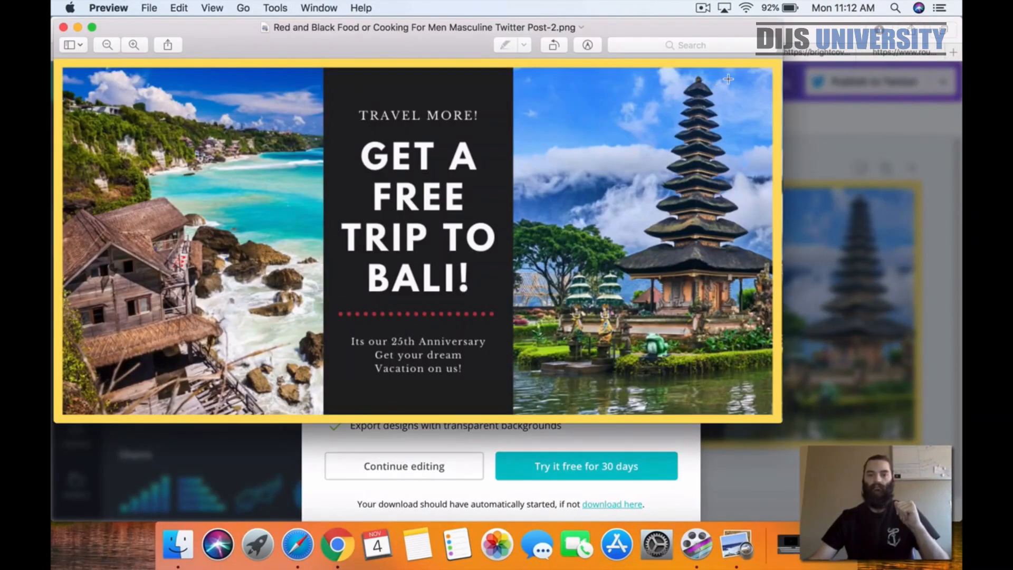
drag(143, 42, 266, 62)
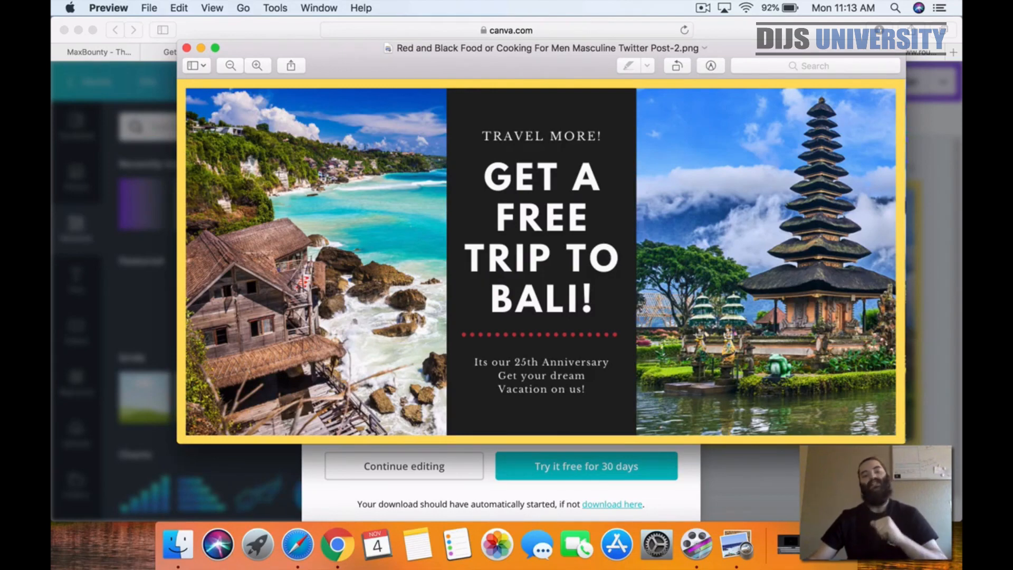
click(186, 48)
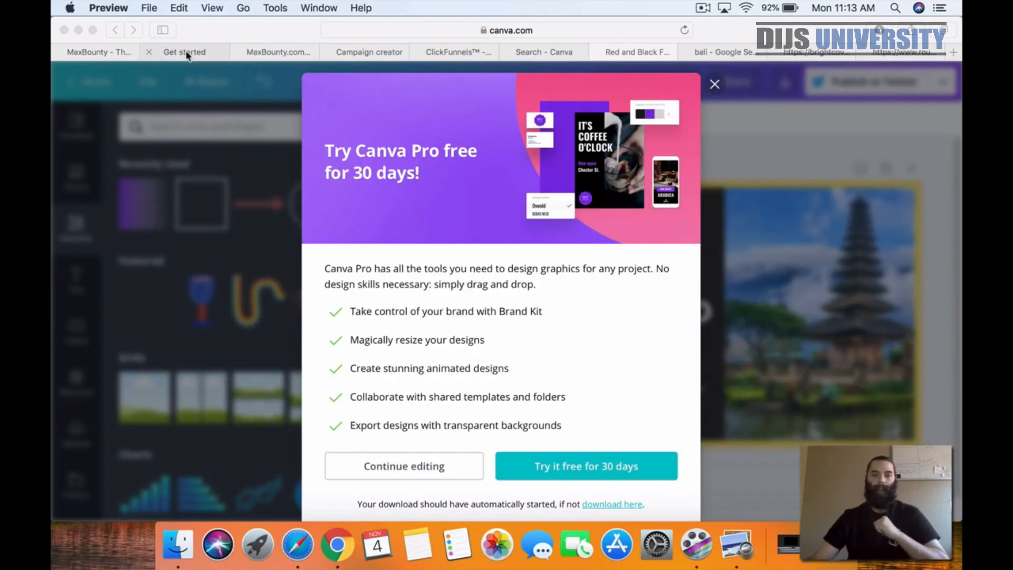
click(716, 87)
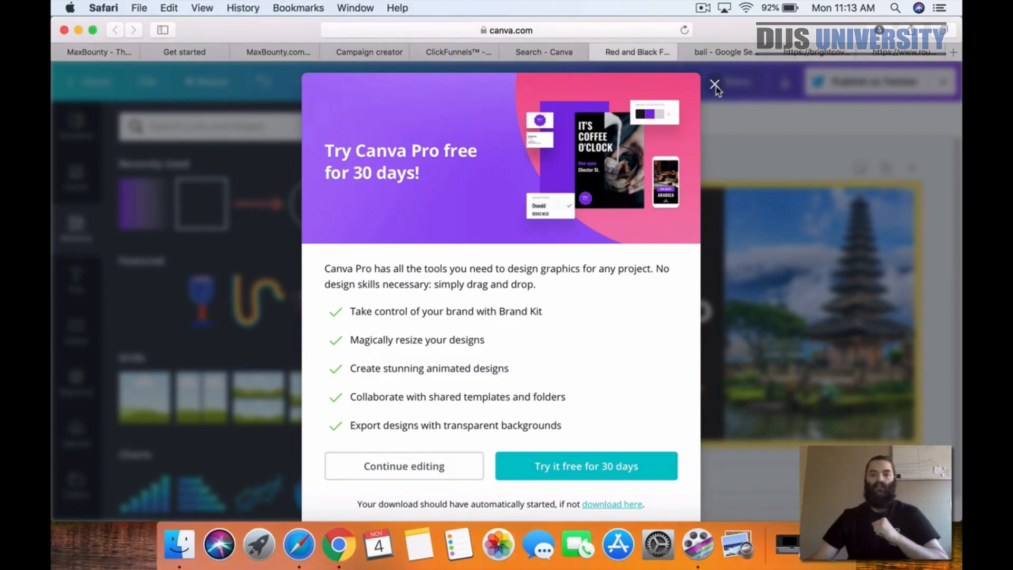
click(713, 85)
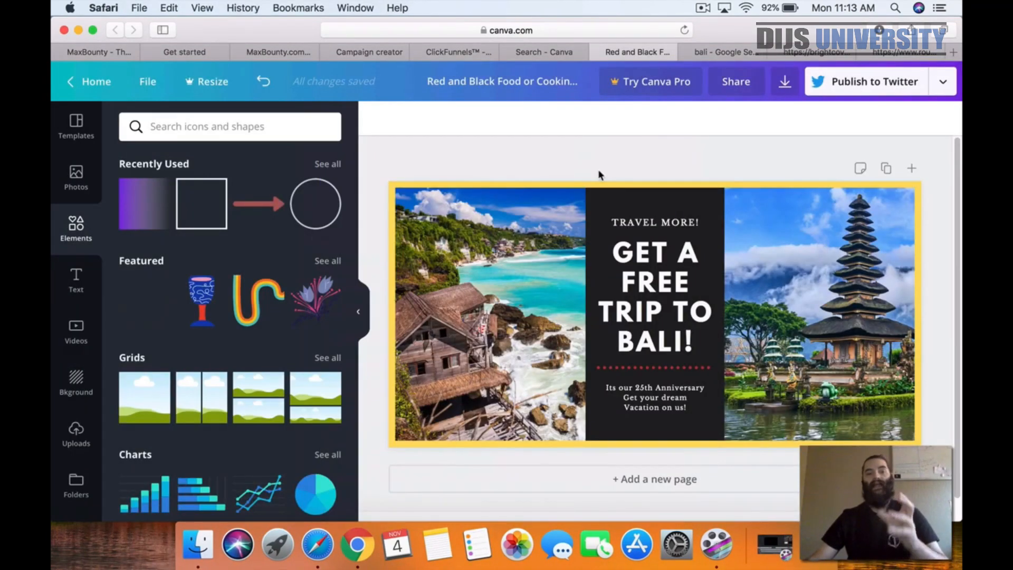
Step: Switch to Twitter Business's Get started page, accept its cookies, and open the information about Twitter Ads
click(198, 56)
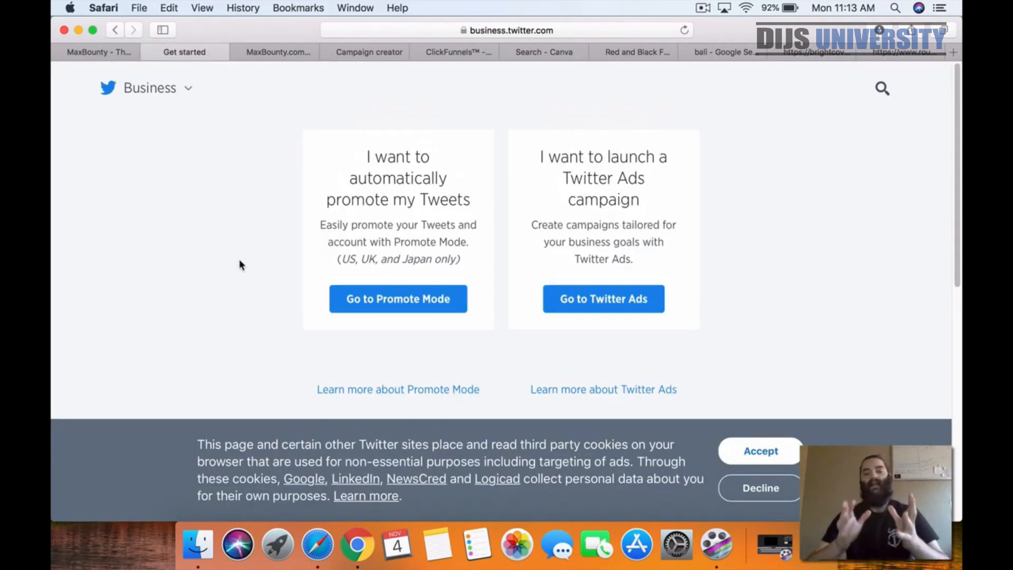
click(747, 457)
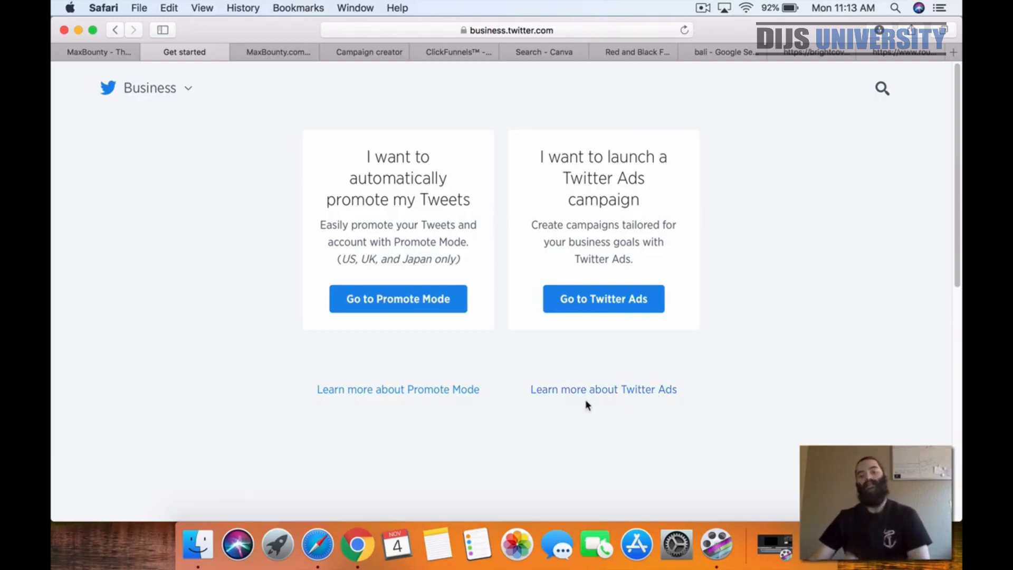
click(639, 390)
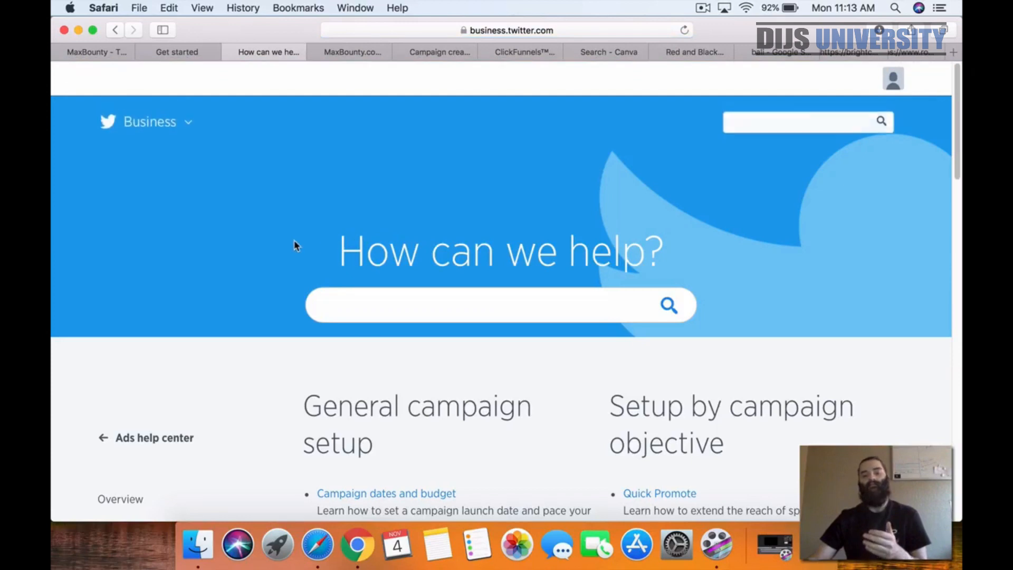
Step: Examine the general campaign setup and setup by campaign objective topics in the Twitter Ads help center, and close that page
scroll(288, 248, down, 4)
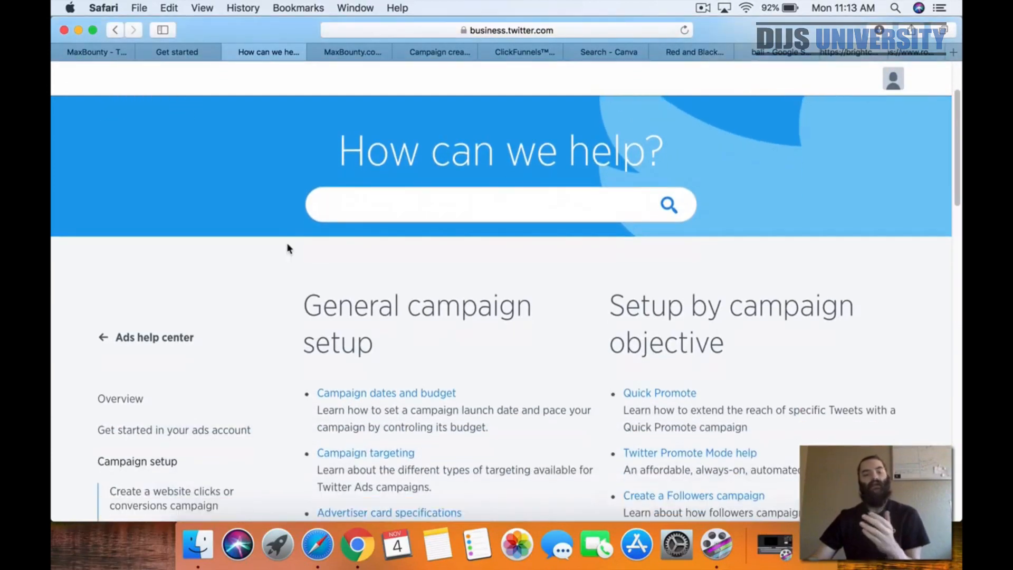
scroll(286, 248, down, 1)
scroll(286, 248, down, 1)
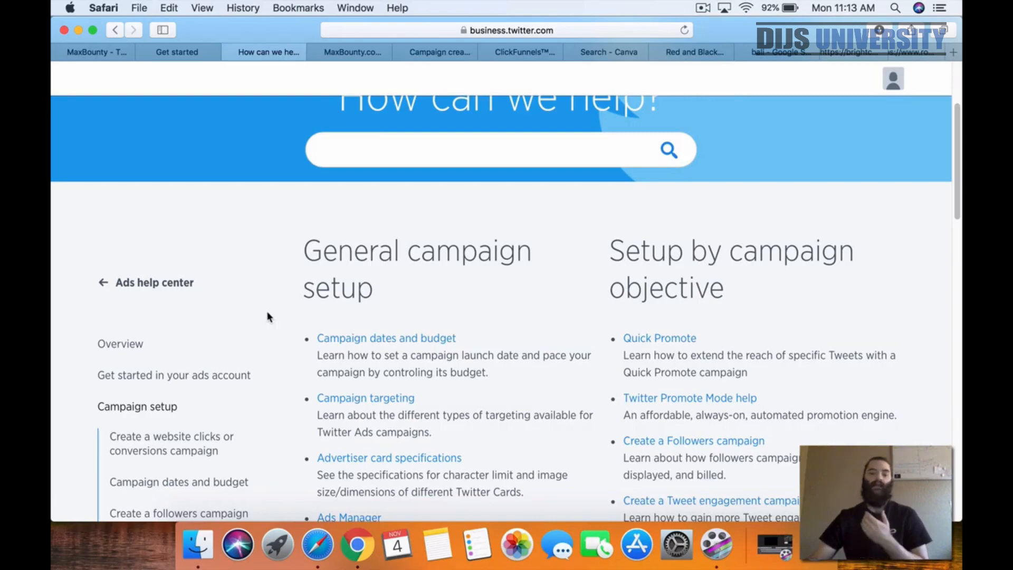
scroll(284, 310, down, 2)
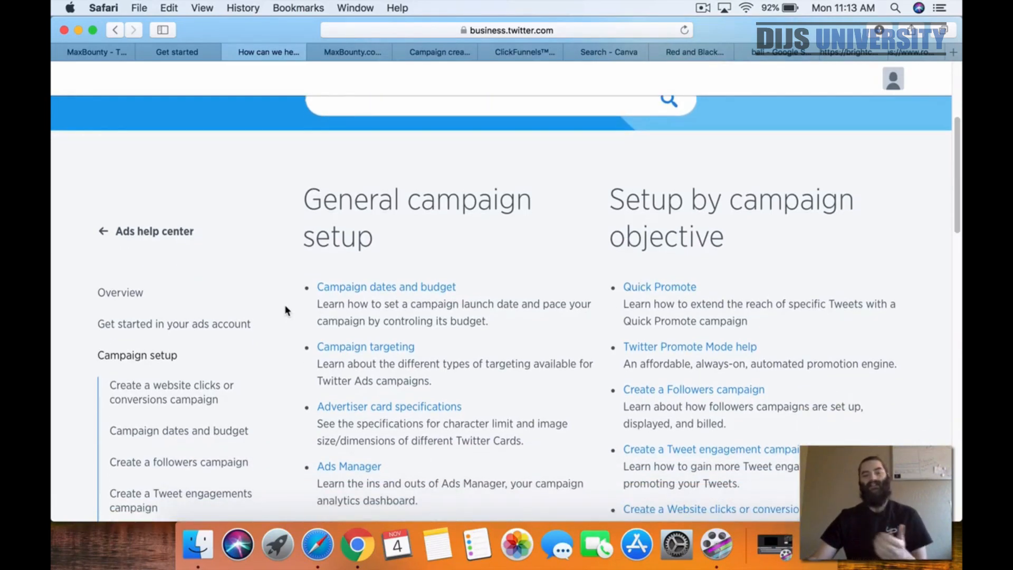
scroll(285, 310, down, 4)
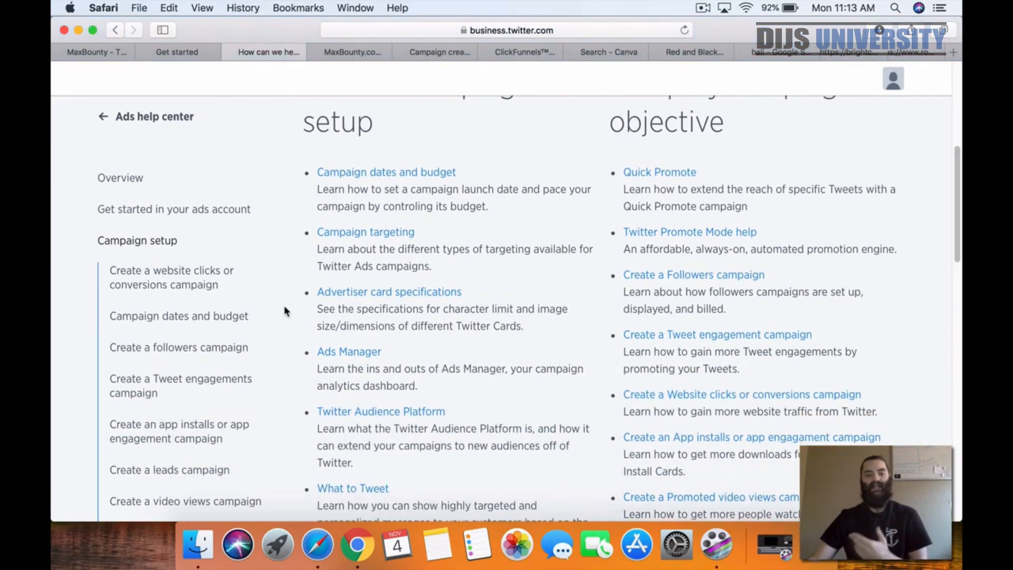
scroll(342, 364, down, 6)
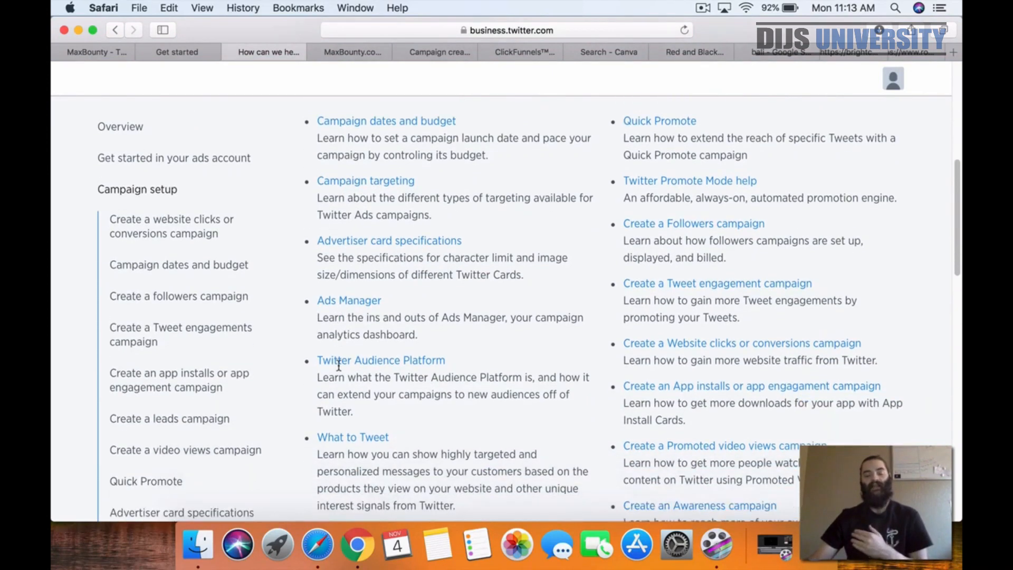
scroll(341, 362, down, 10)
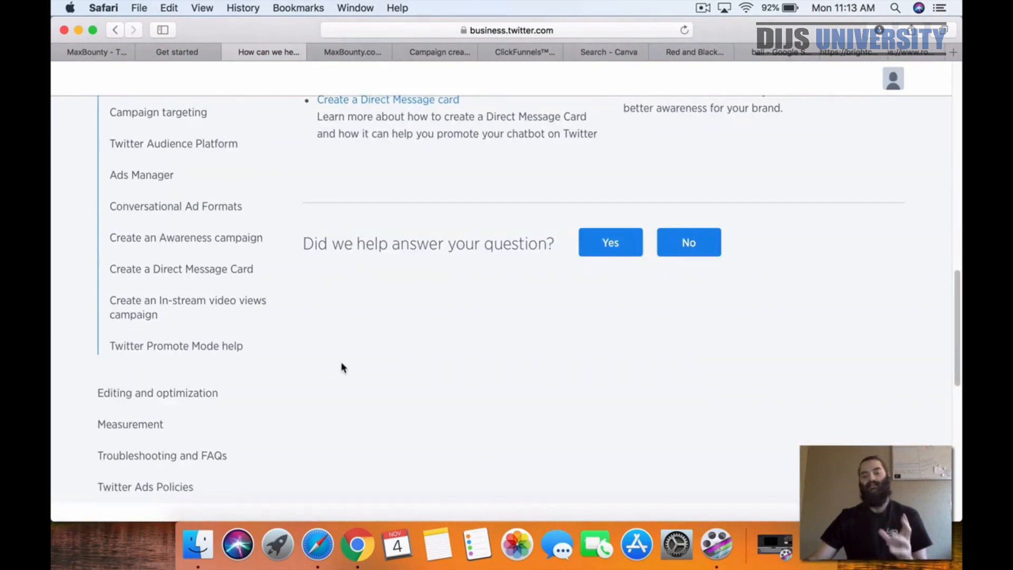
scroll(341, 362, up, 12)
scroll(342, 365, up, 5)
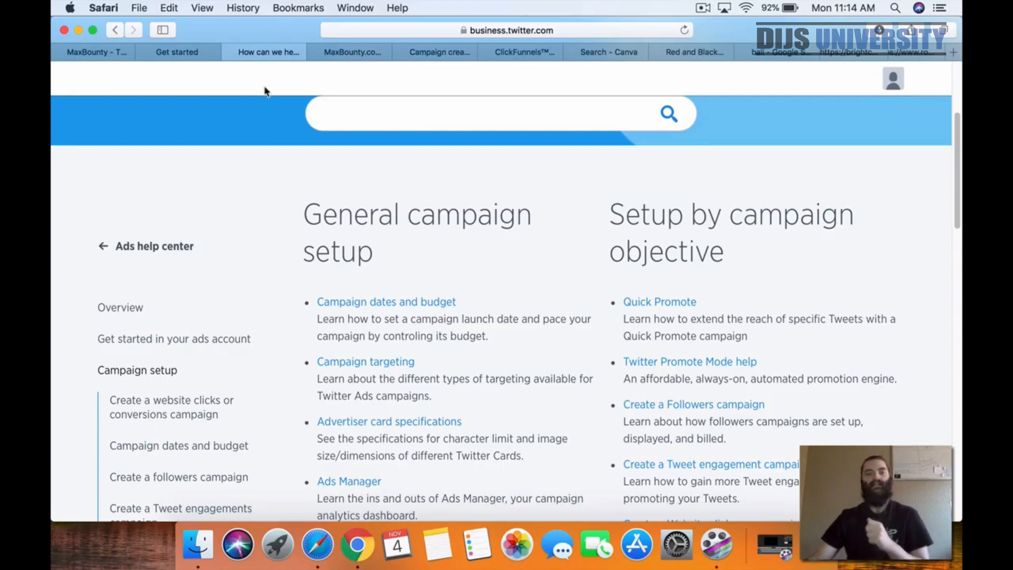
click(230, 52)
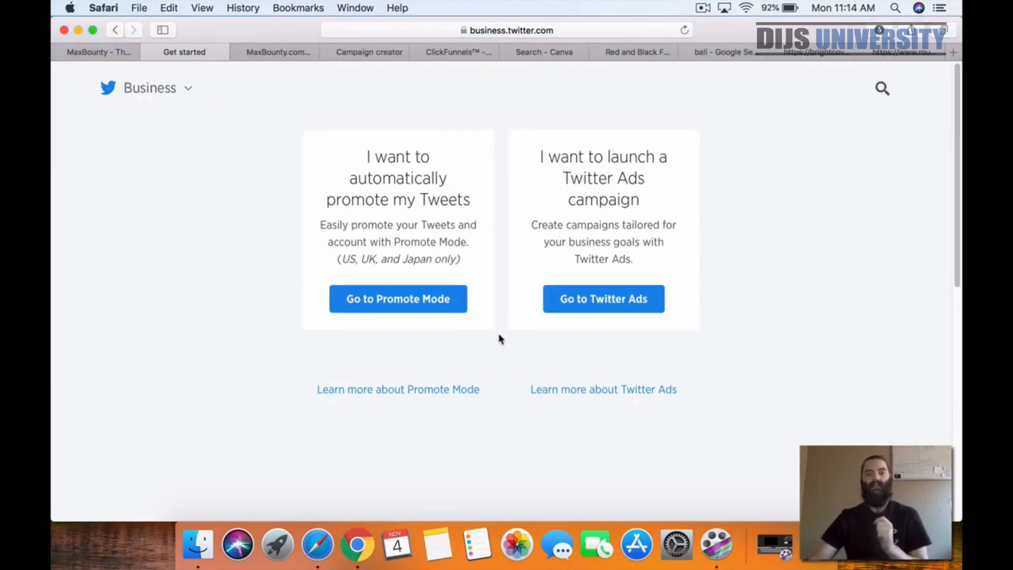
Step: Open Twitter Ads and choose Website clicks or conversions as the campaign objective
click(588, 311)
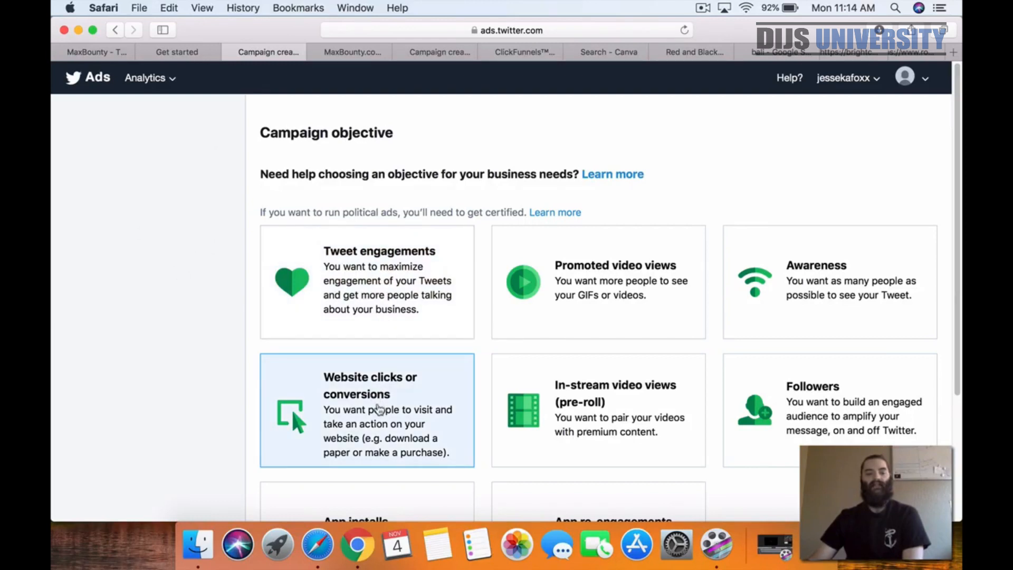
click(377, 408)
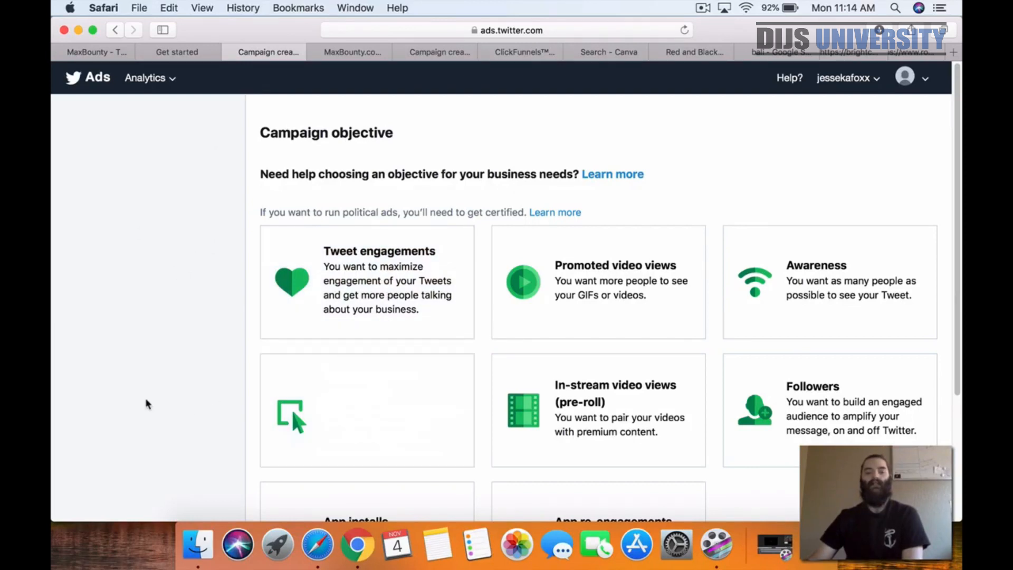
scroll(196, 354, down, 2)
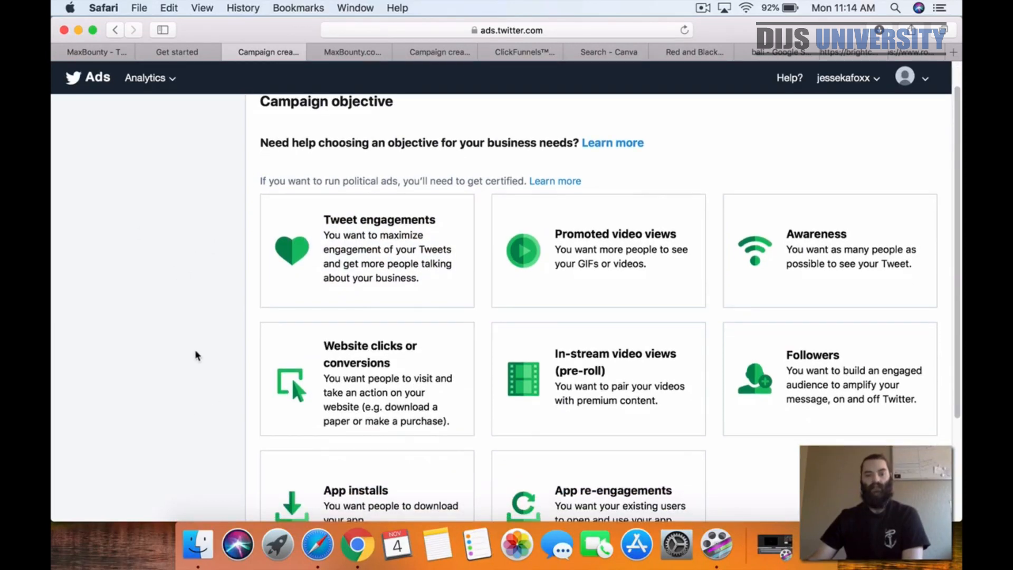
scroll(196, 355, down, 3)
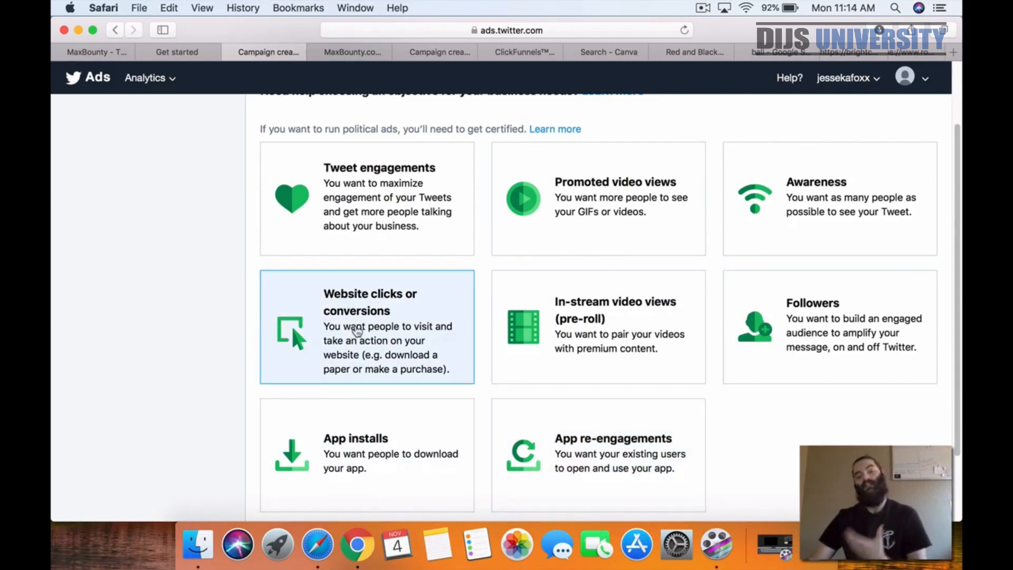
click(357, 331)
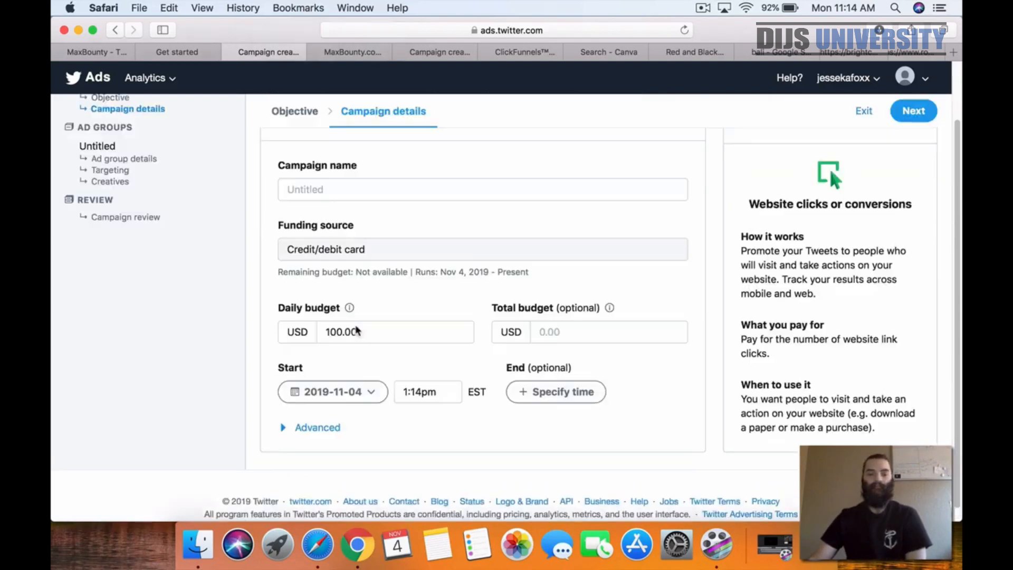
Step: Enter "21+" in the campaign name
click(339, 184)
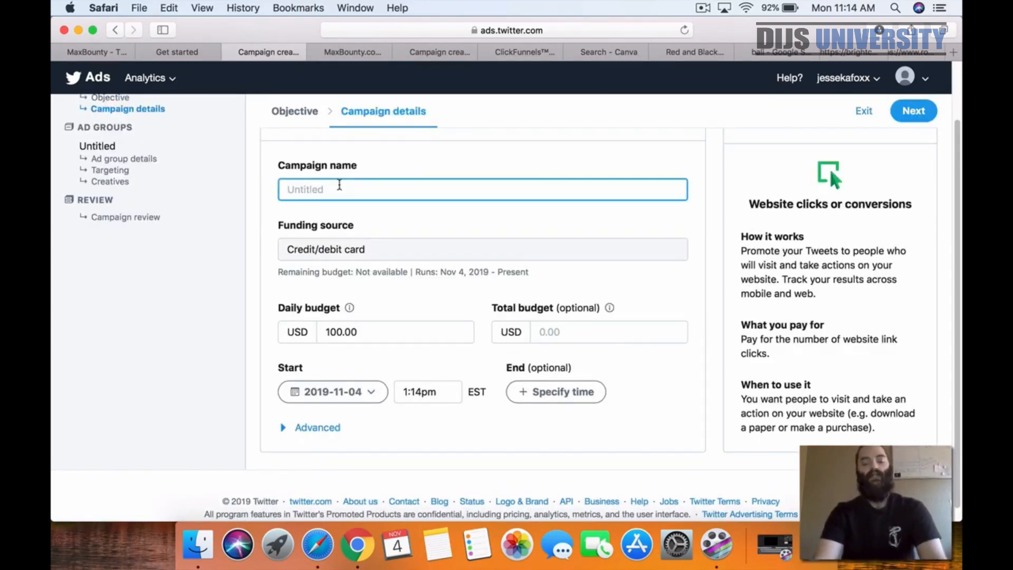
text(21)
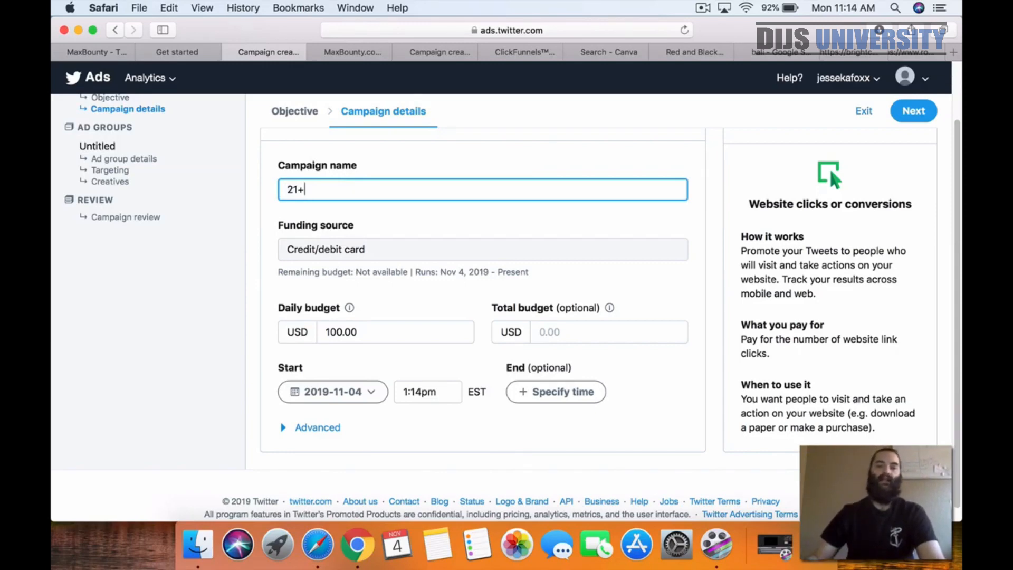
text(+)
Step: Switch to MaxBounty's Win a Trip to Bali - AU offer page and check the age requirement in its description
click(94, 55)
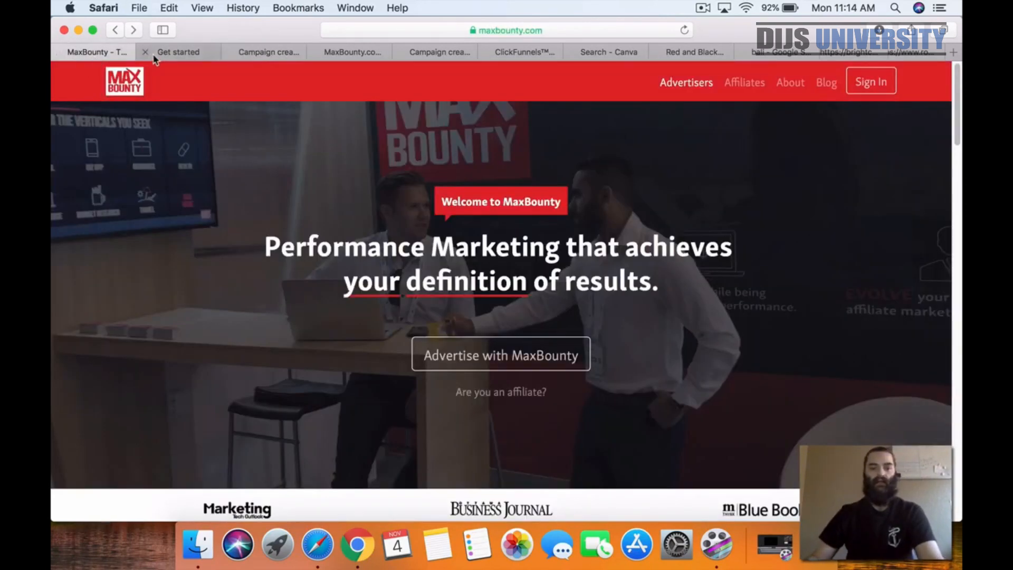
click(169, 54)
click(264, 53)
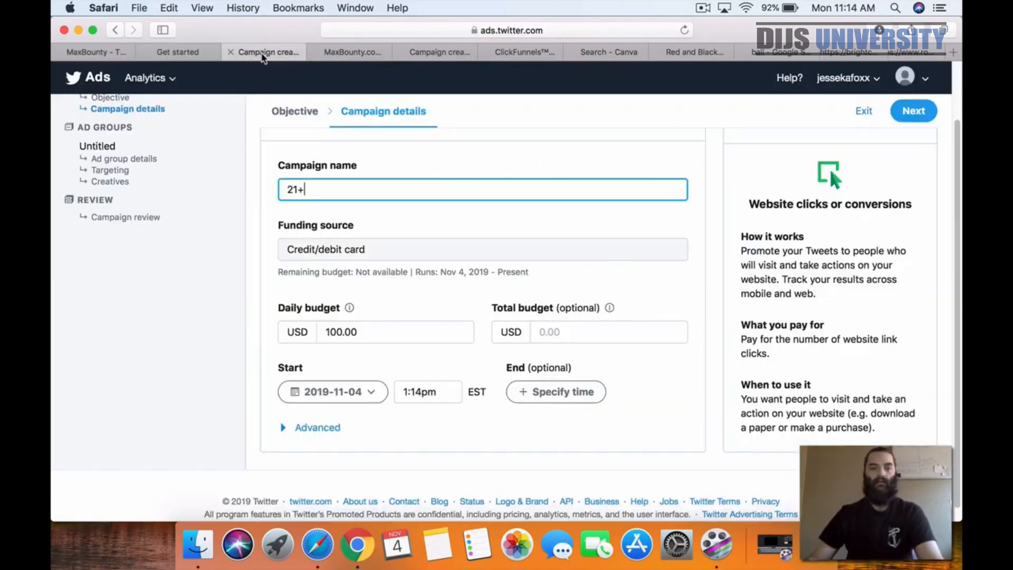
click(373, 55)
scroll(543, 201, up, 10)
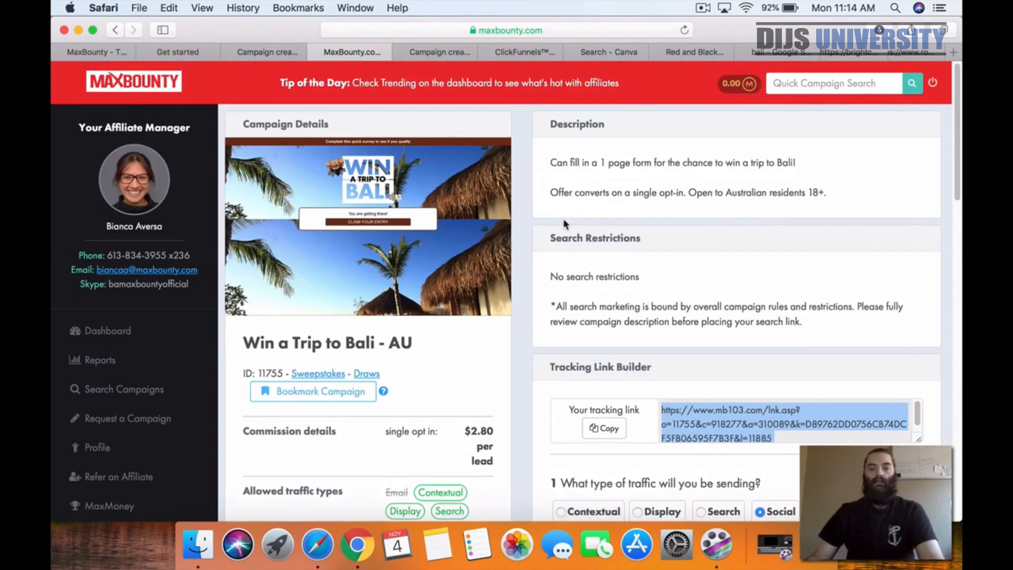
Step: Return to the Twitter Ads campaign details and change the campaign name to "18+"
click(169, 53)
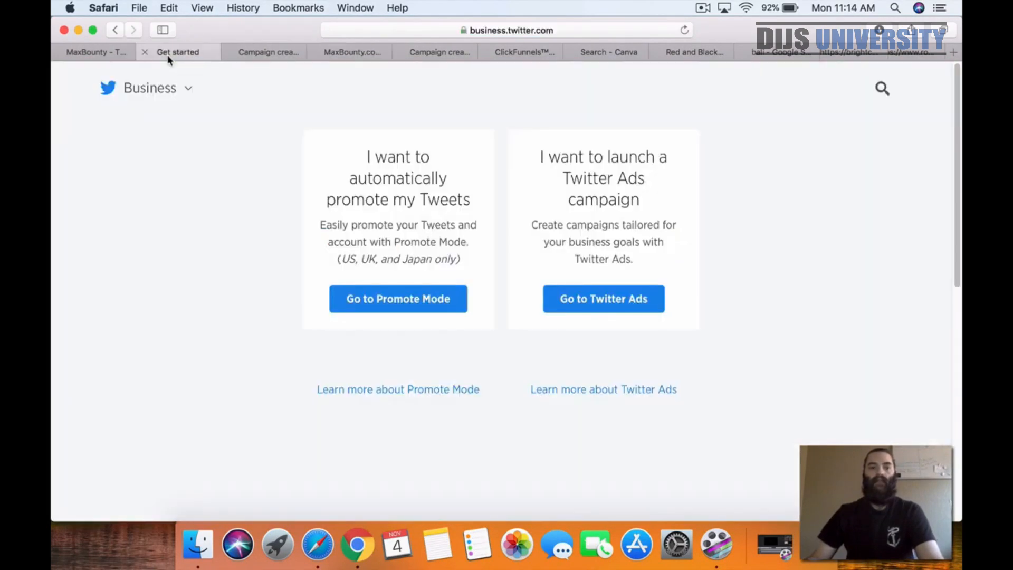
click(264, 53)
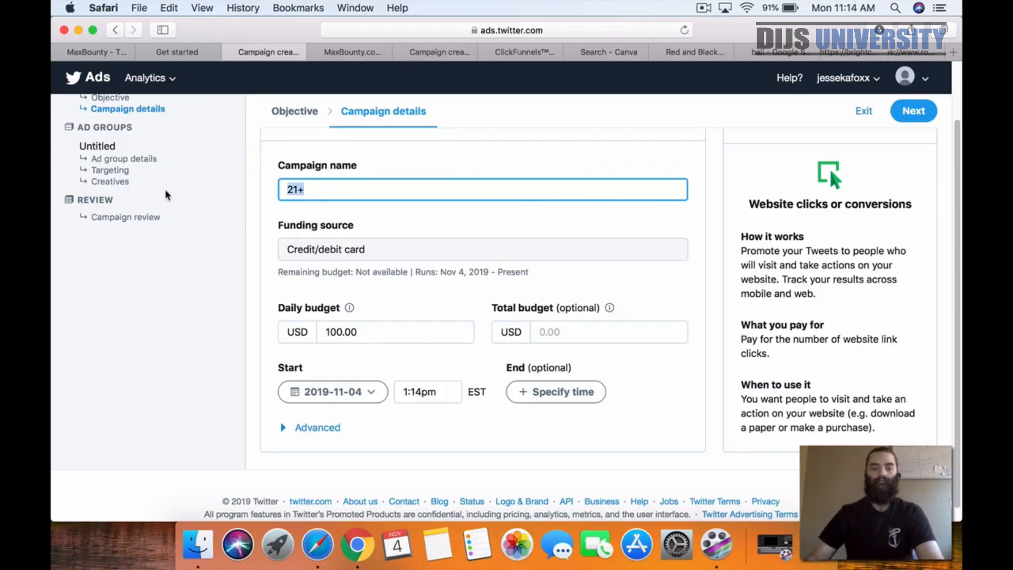
text(18)
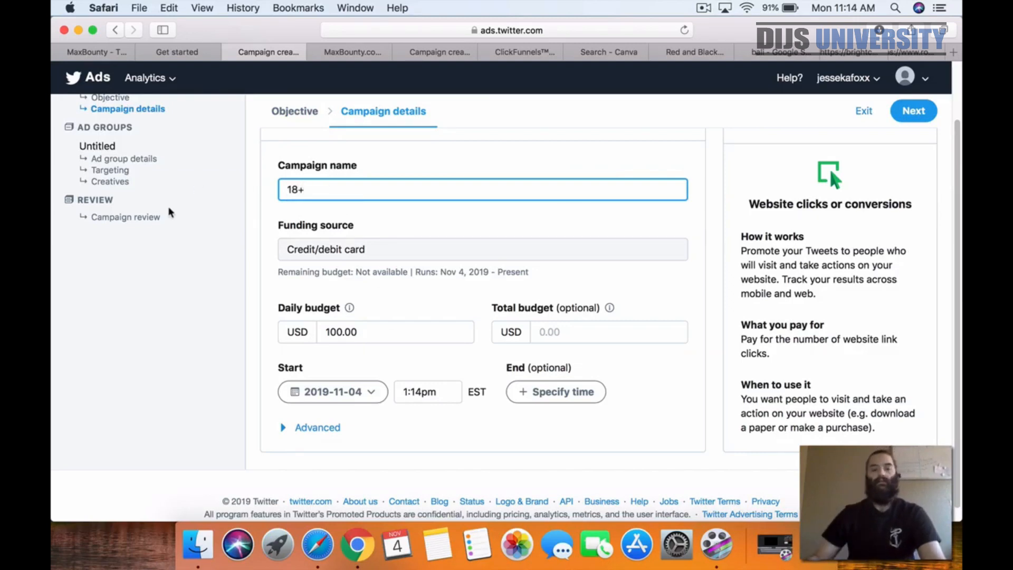
click(393, 303)
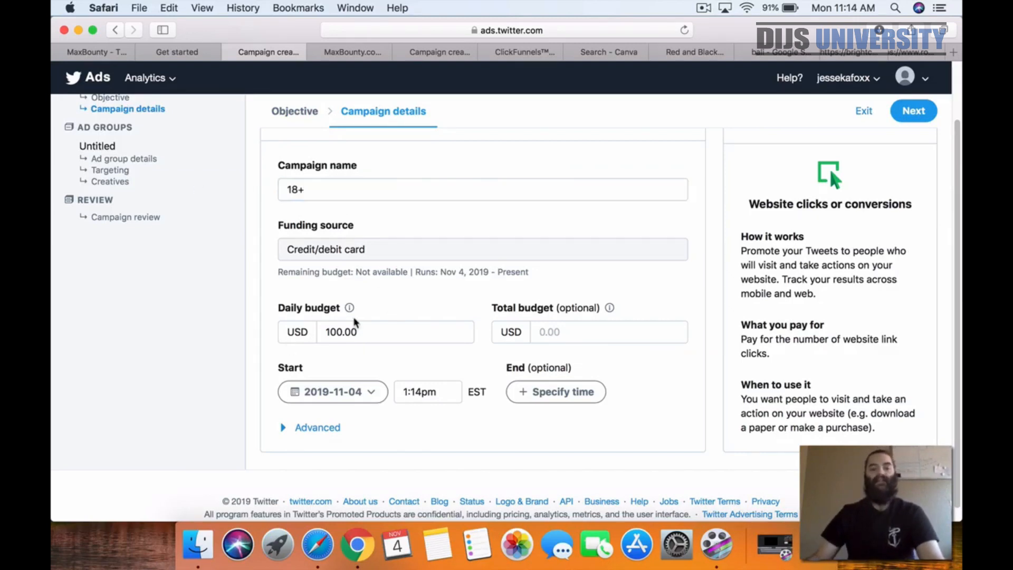
scroll(346, 317, up, 1)
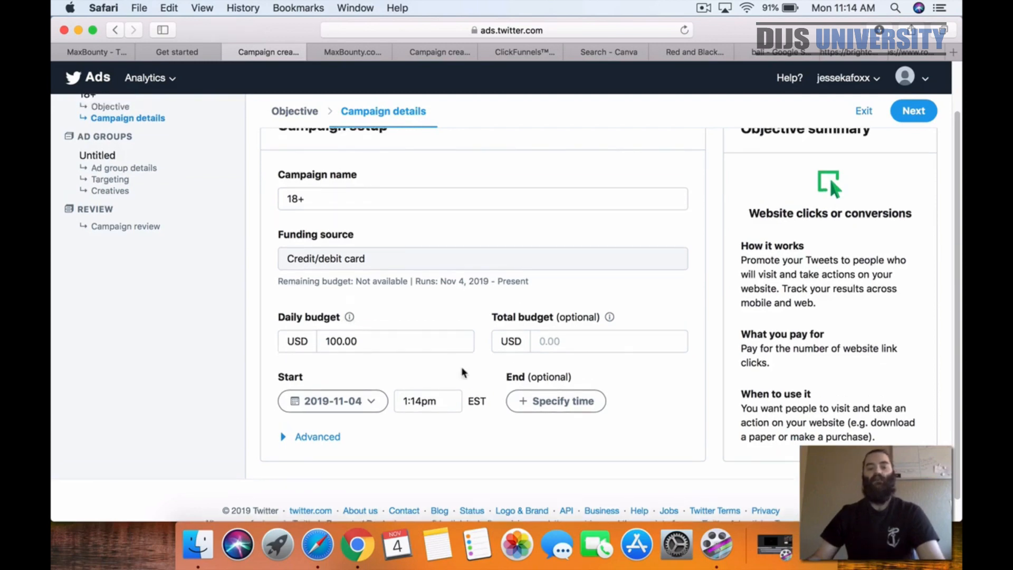
click(443, 343)
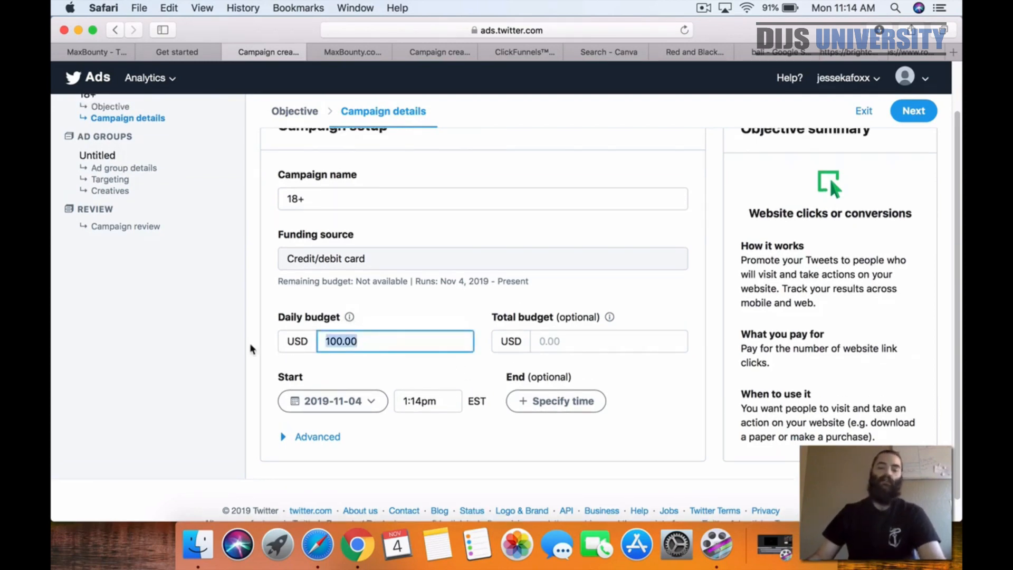
text(7.)
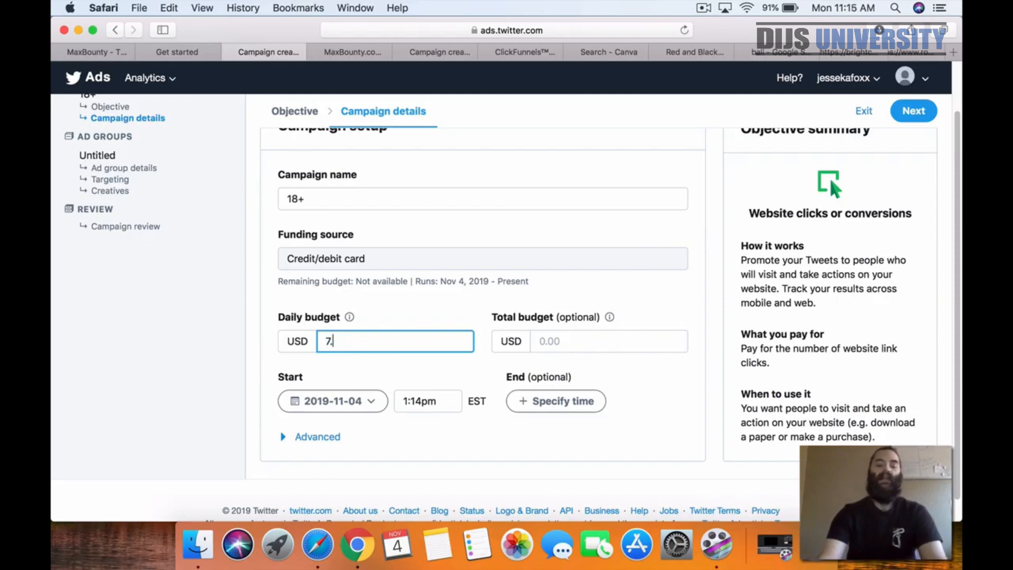
text(25)
key(BackSpace)
key(BackSpace)
key(BackSpace)
key(BackSpace)
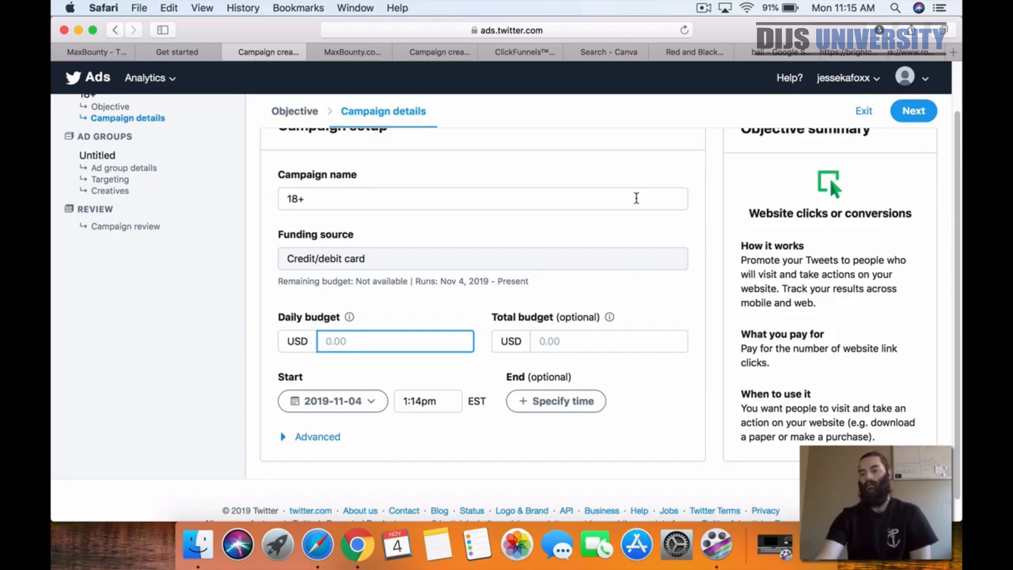
text(8)
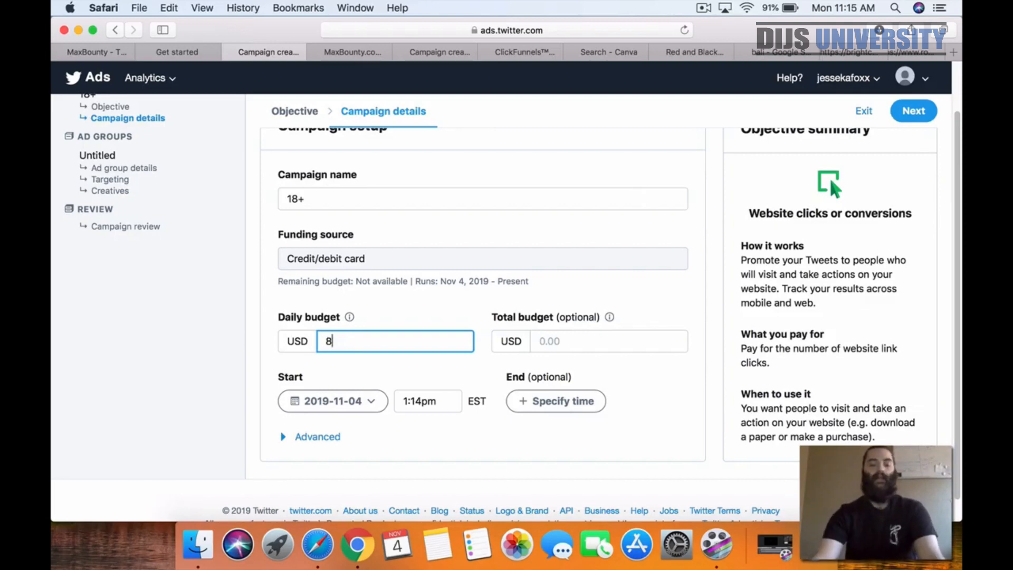
text(,40)
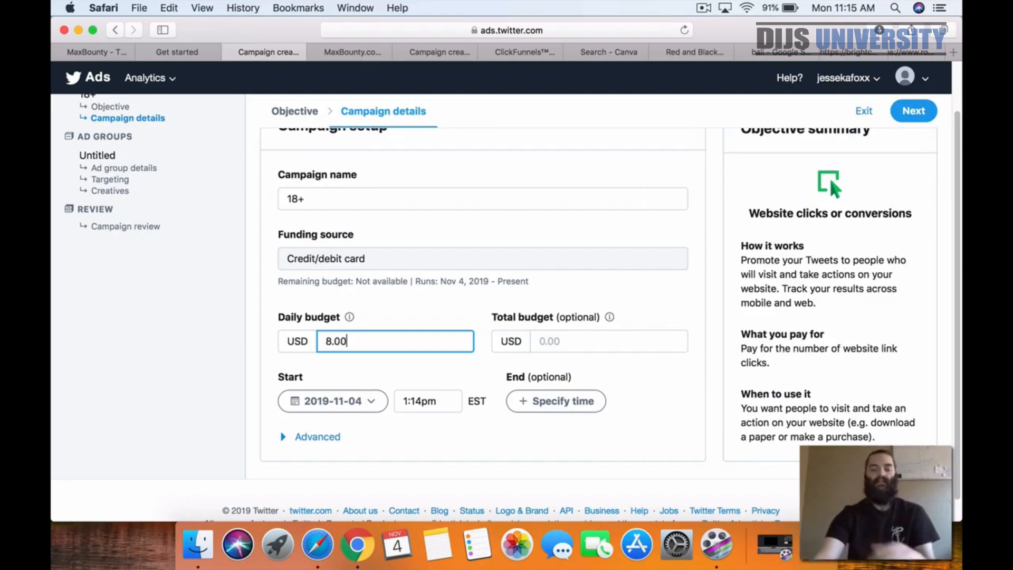
key(BackSpace)
key(BackSpace)
key(BackSpace)
key(BackSpace)
text(2.)
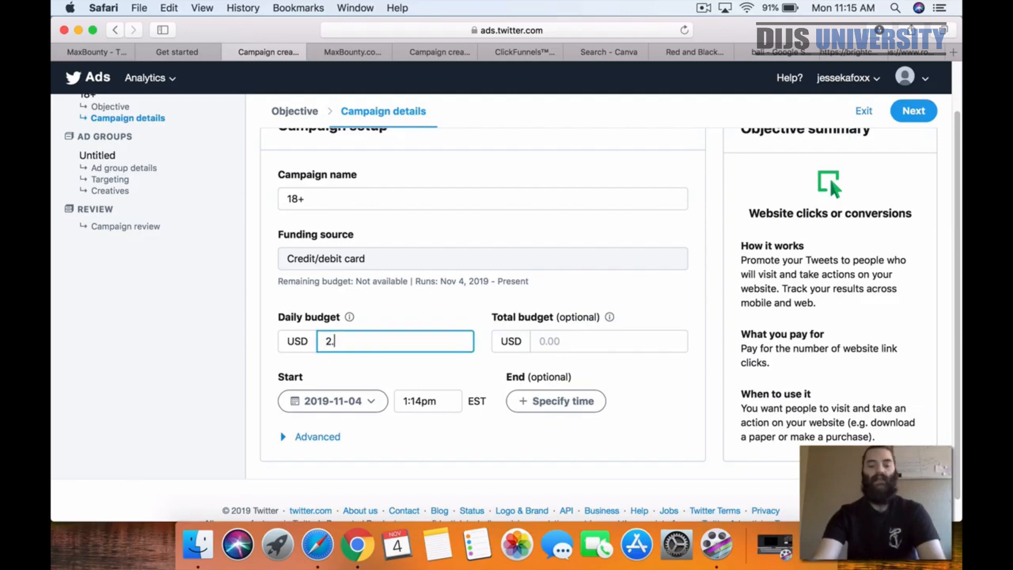
key(BackSpace)
key(BackSpace)
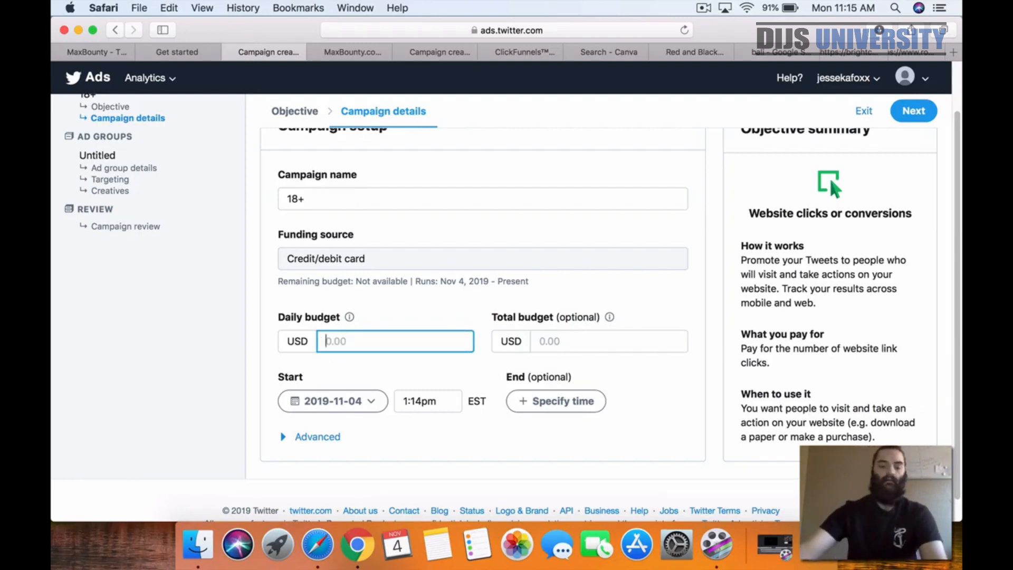
Step: Set the daily budget to 8.40 USD and check the commission details on MaxBounty's Bali offer page
text(8.40)
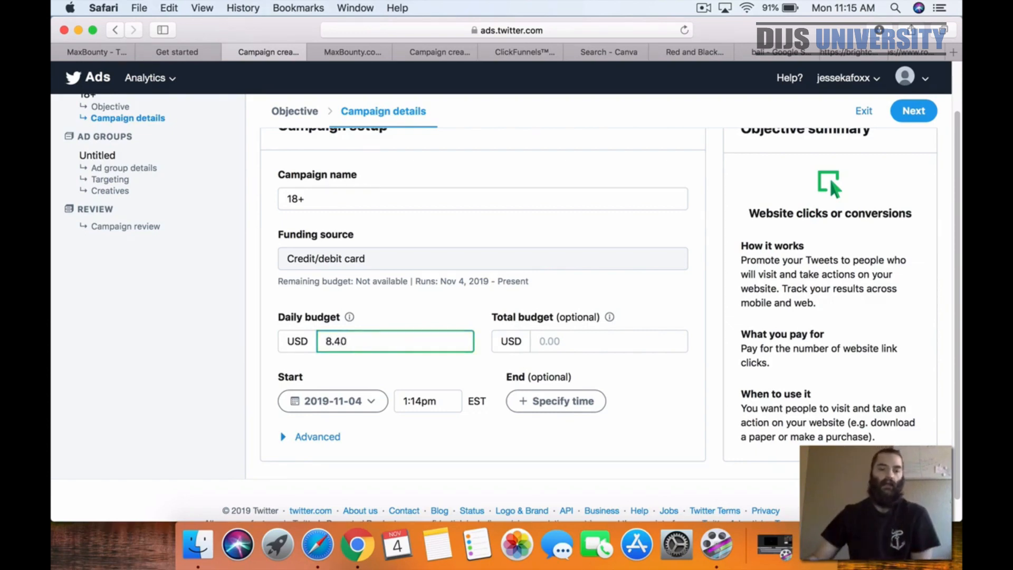
click(106, 51)
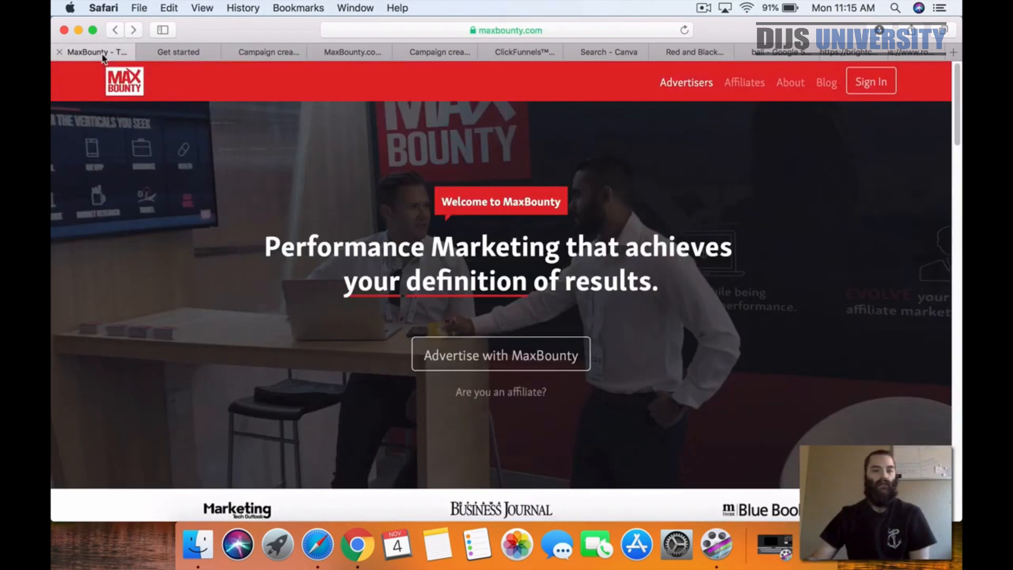
click(183, 53)
click(273, 53)
click(337, 53)
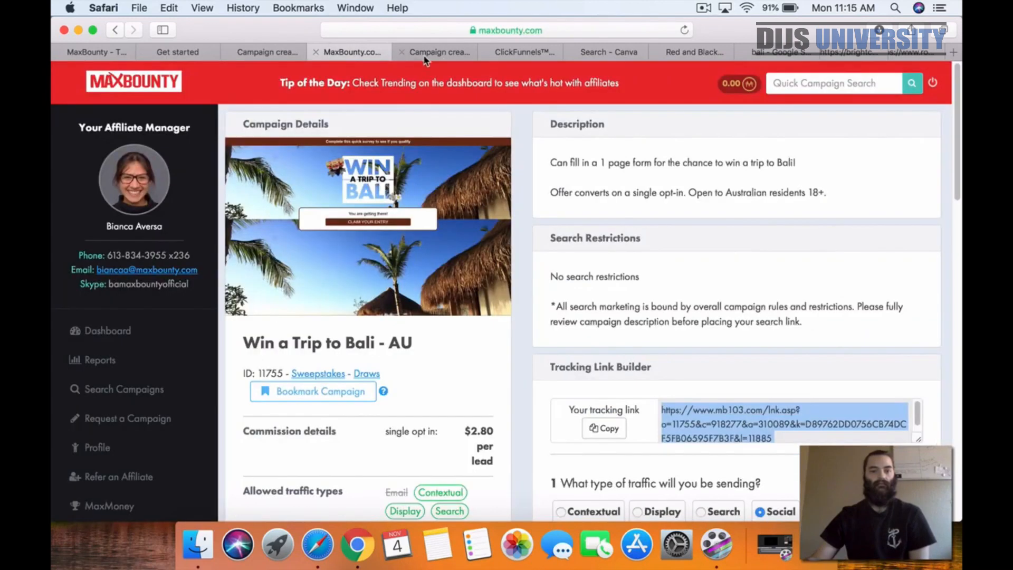
double_click(479, 430)
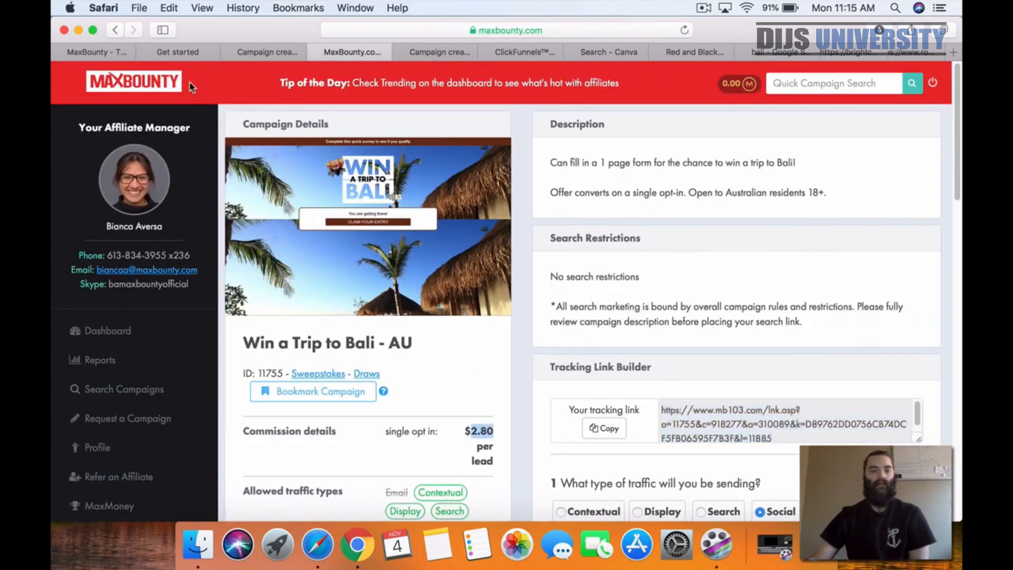
click(145, 51)
click(271, 50)
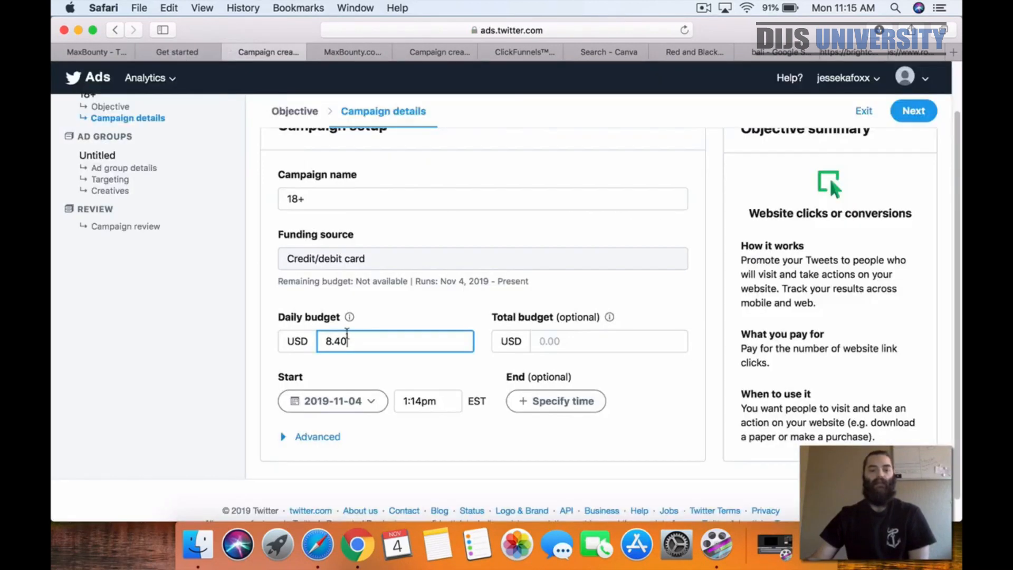
click(415, 322)
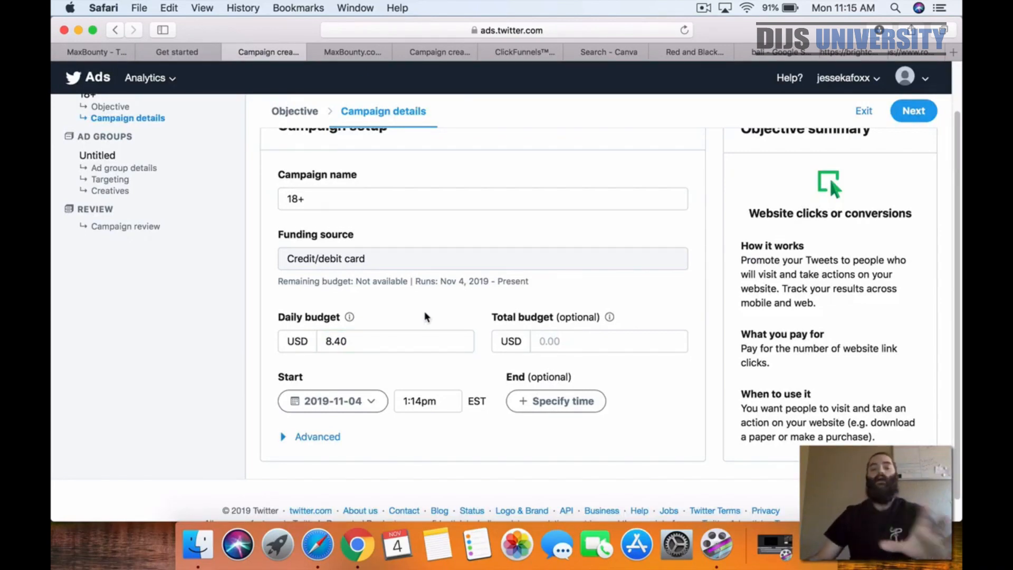
scroll(422, 315, up, 2)
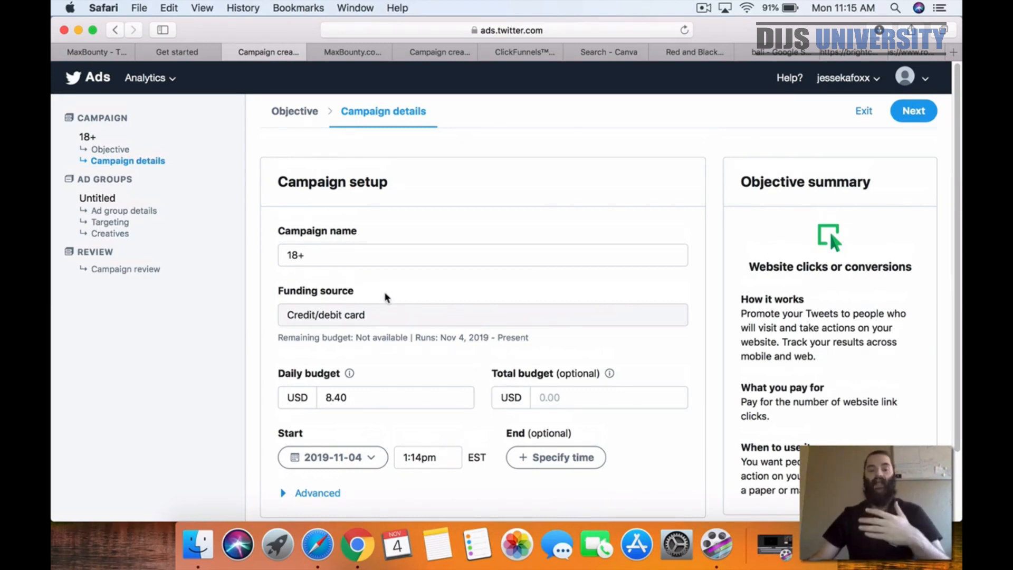
click(369, 398)
text(x2)
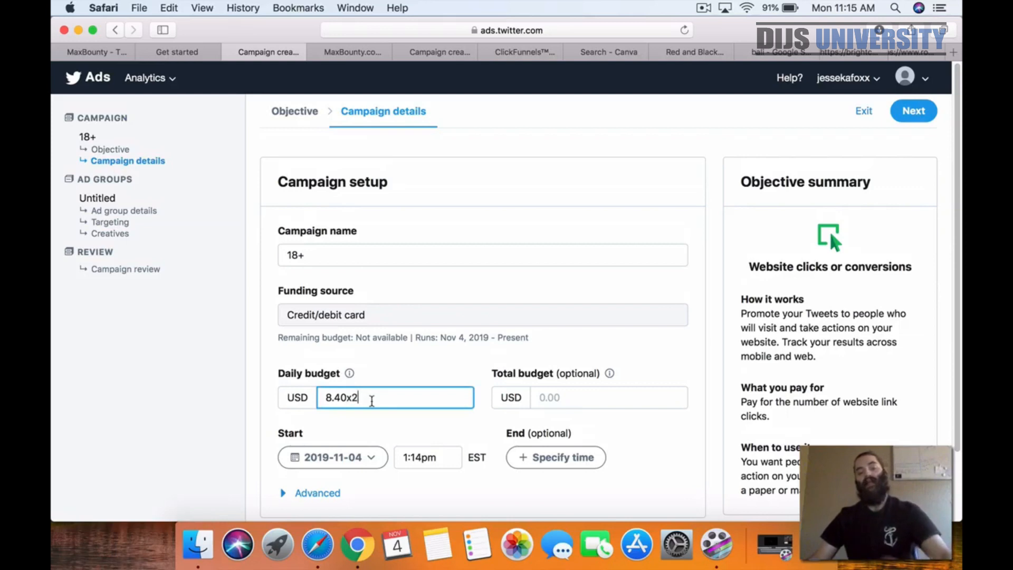
key(BackSpace)
key(BackSpace)
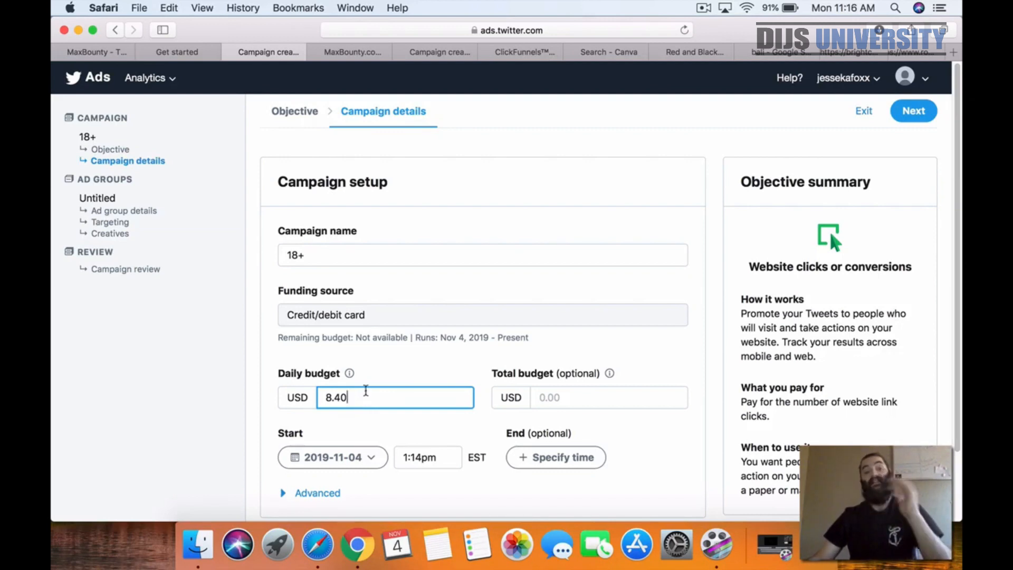
Step: Set the campaign's start date to 2019-11-05
scroll(166, 389, down, 2)
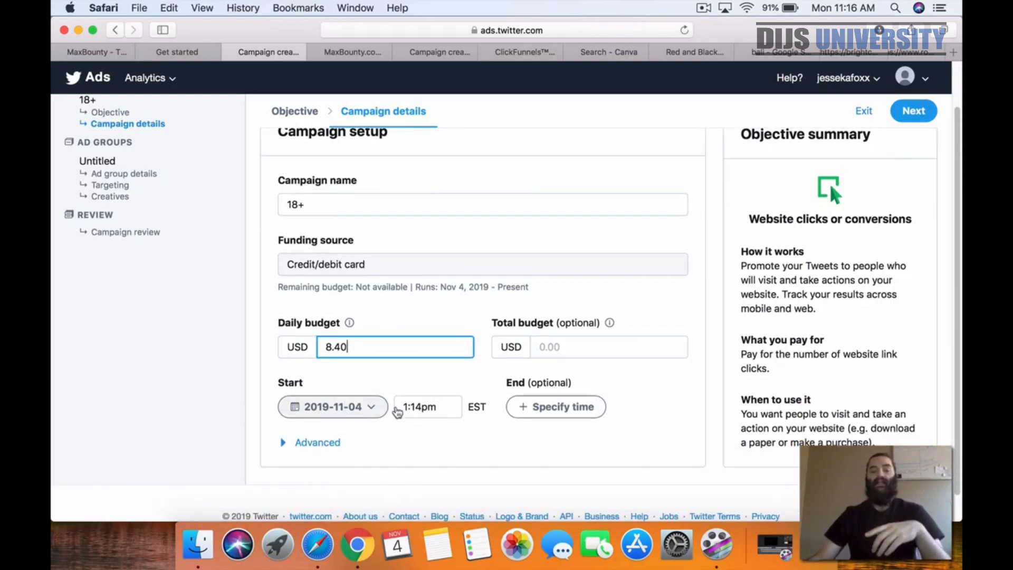
click(362, 410)
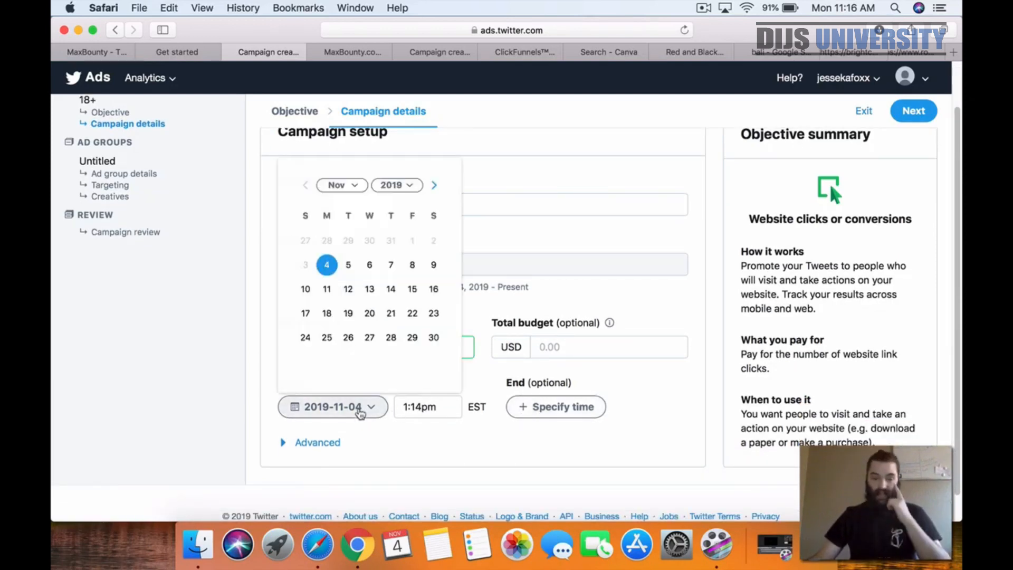
click(348, 265)
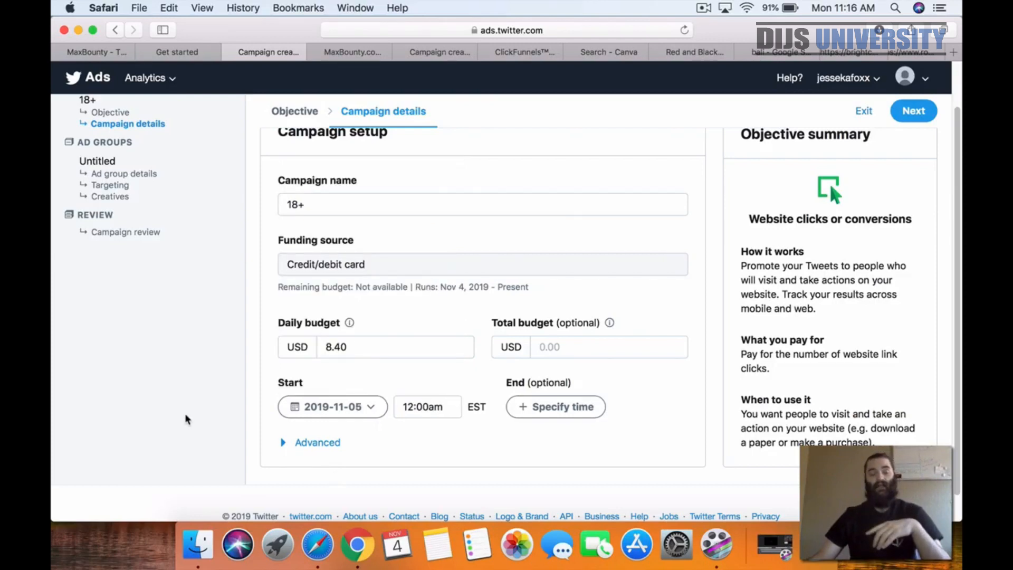
Step: Read the explanation of the optional total budget, leave that budget empty and continue to the ad group details
scroll(185, 419, down, 2)
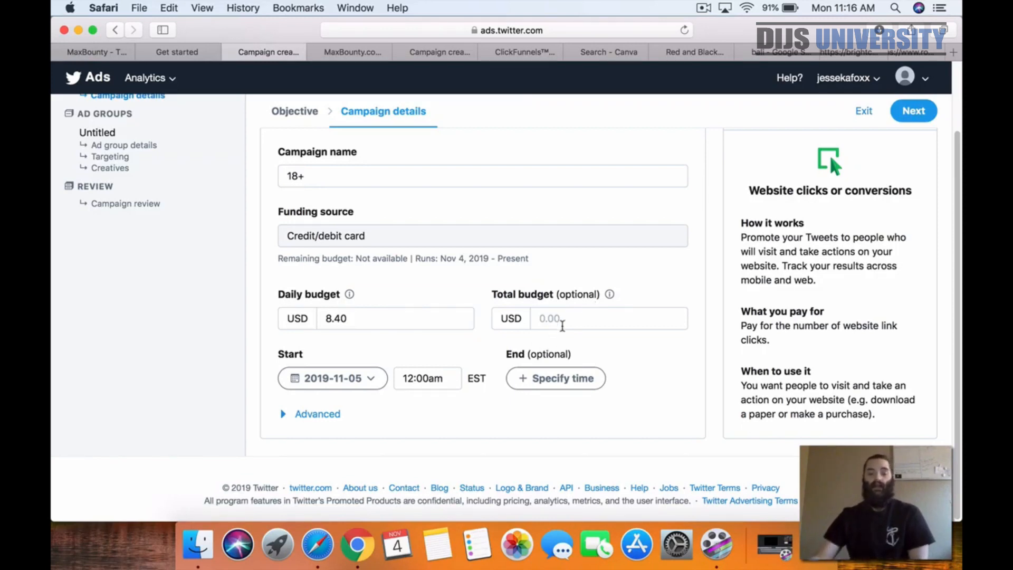
click(567, 317)
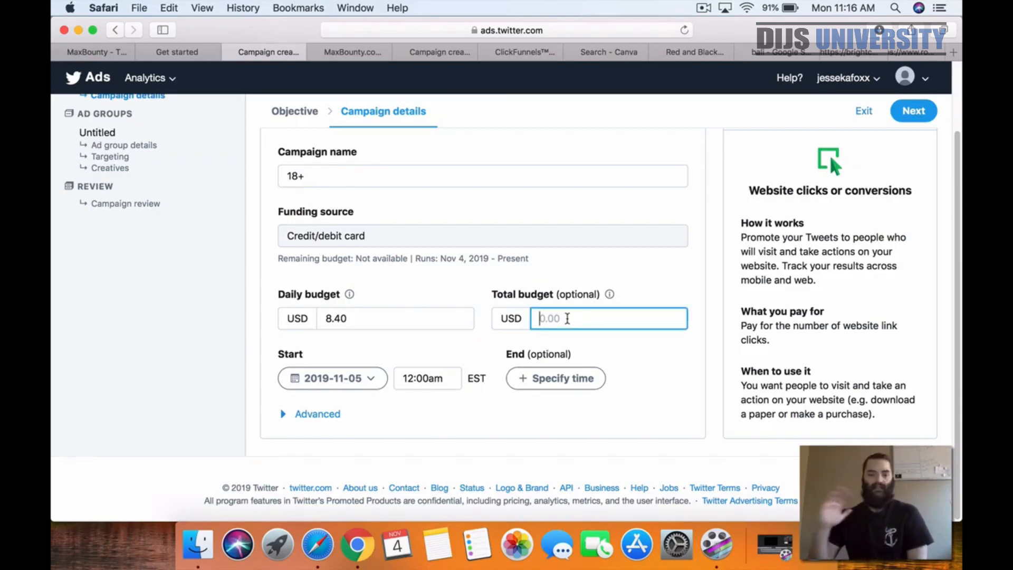
click(609, 295)
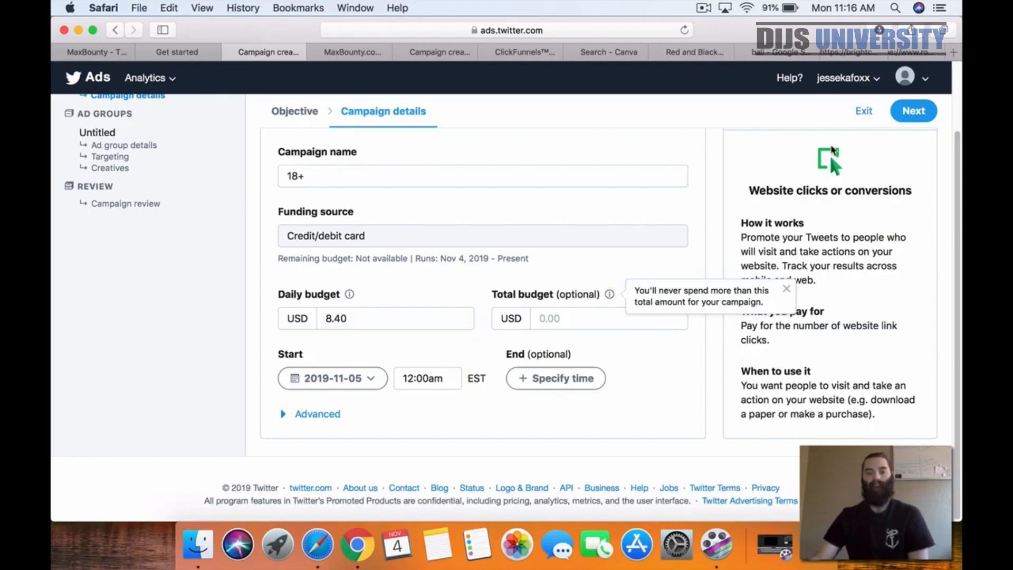
click(913, 119)
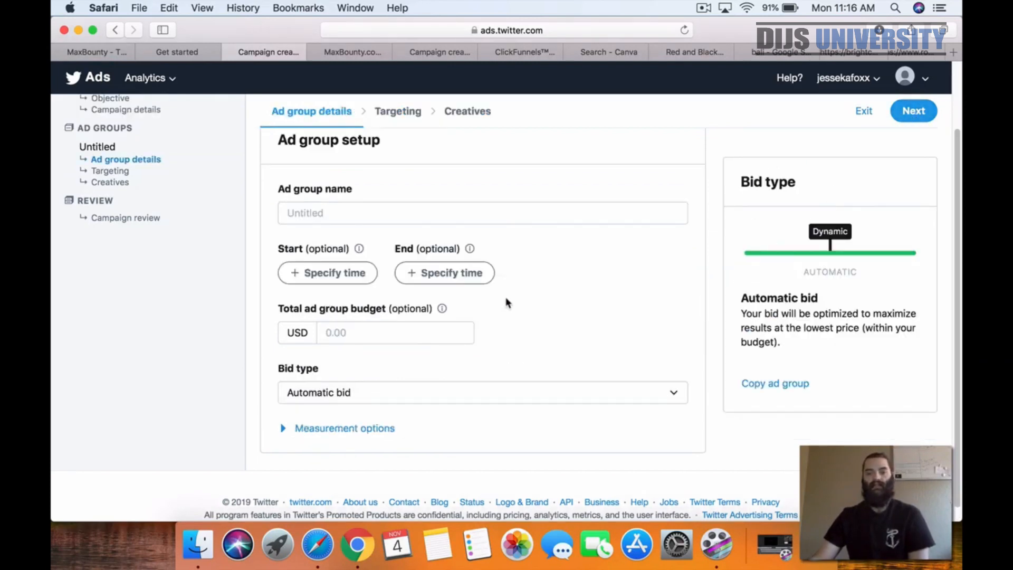
Step: Return from the ad group details to the campaign details
scroll(377, 181, down, 1)
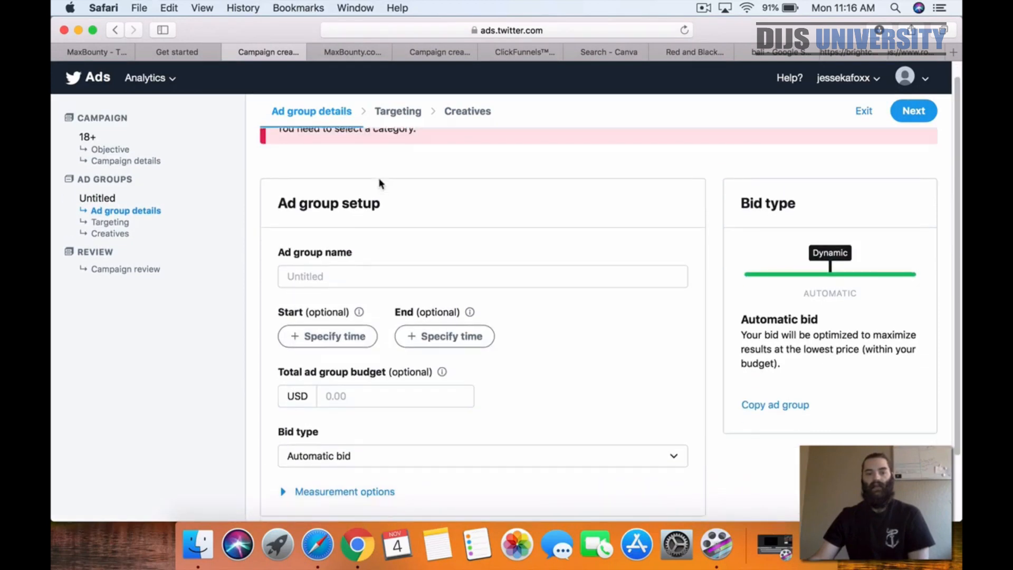
scroll(362, 182, up, 1)
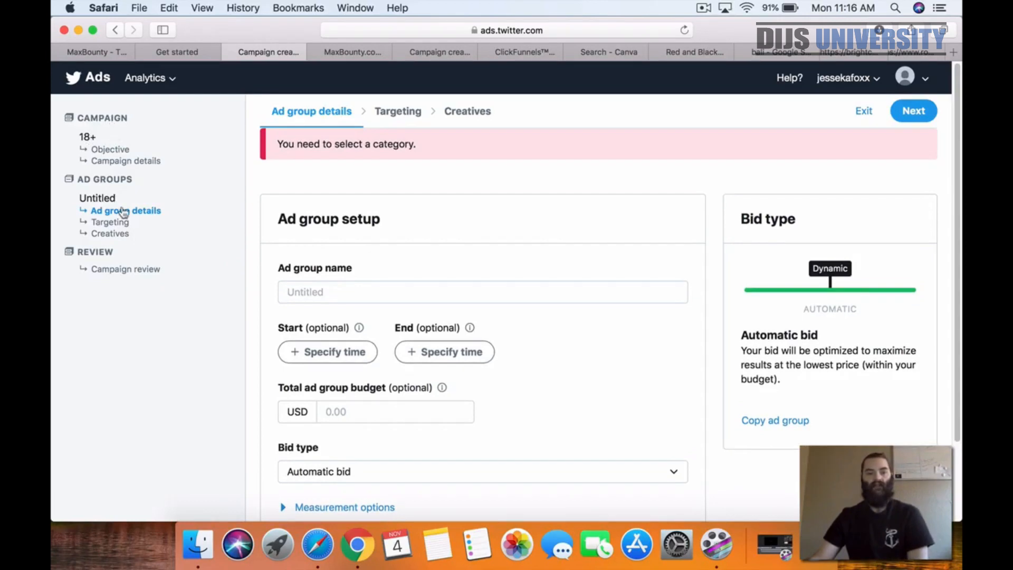
click(97, 150)
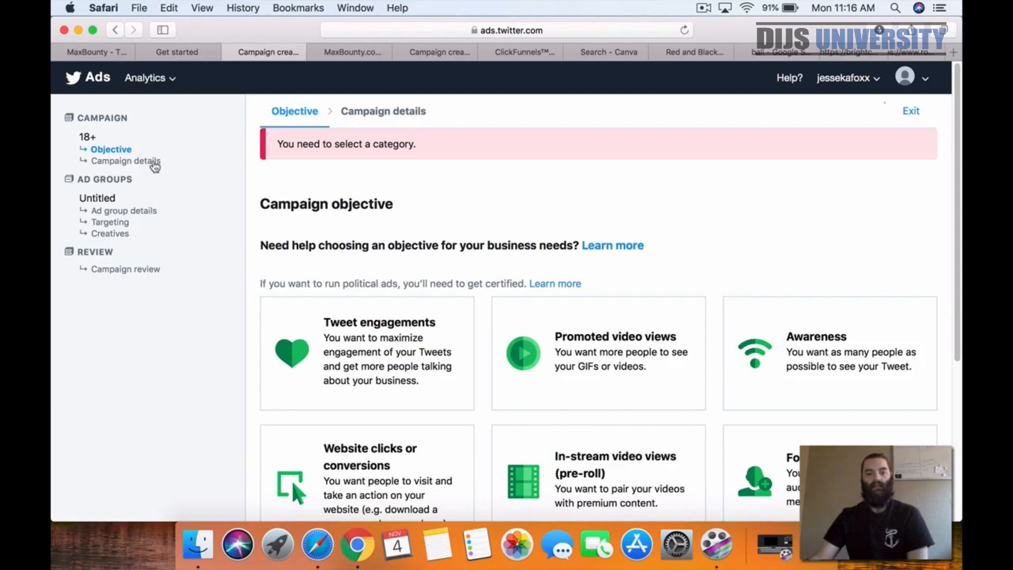
click(154, 163)
Step: Rename the campaign as "18+ Female-AU-Maxbounty-Trip2bali" and continue to the ad group details
click(349, 291)
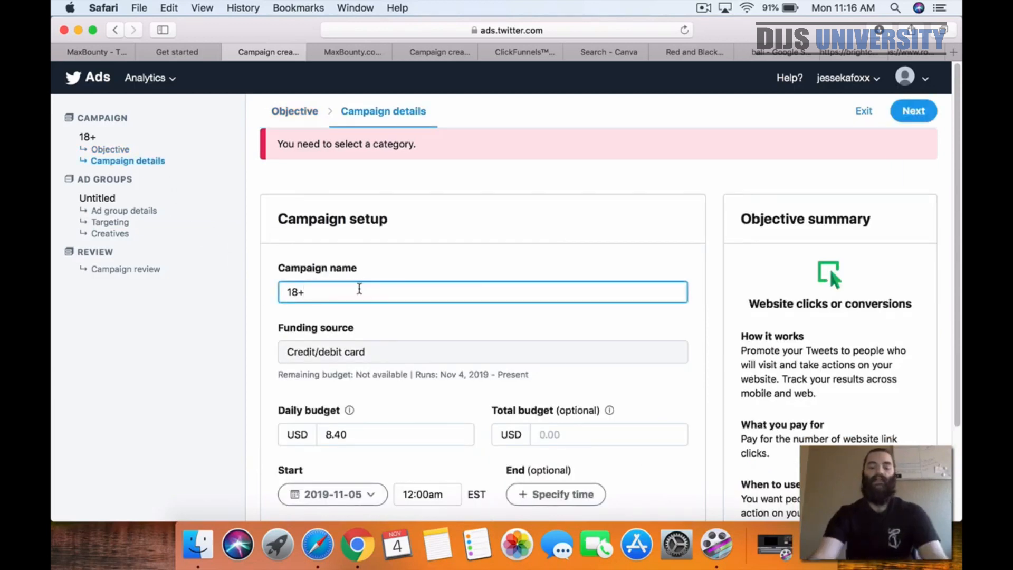
text(Female-)
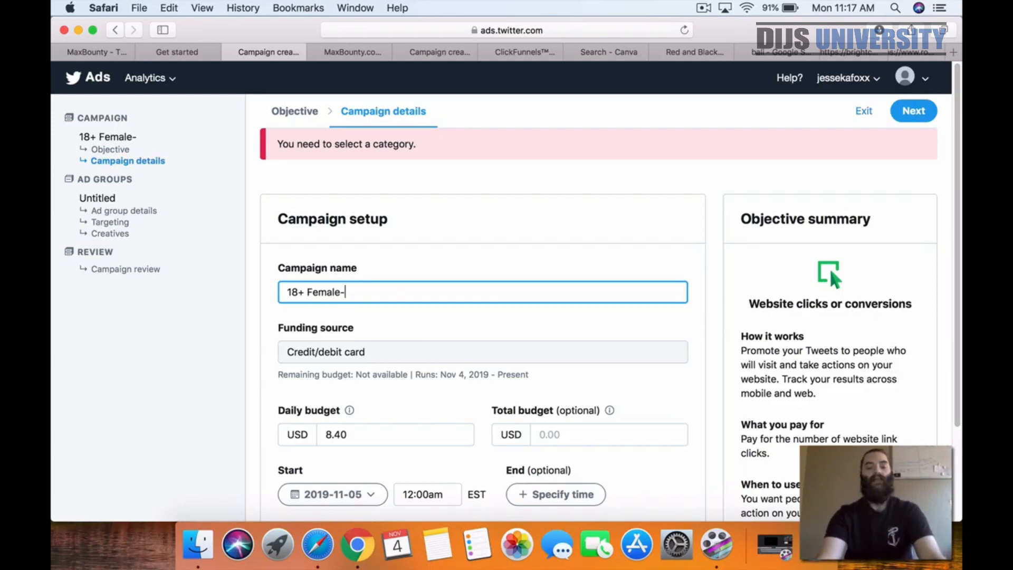
text(AU-)
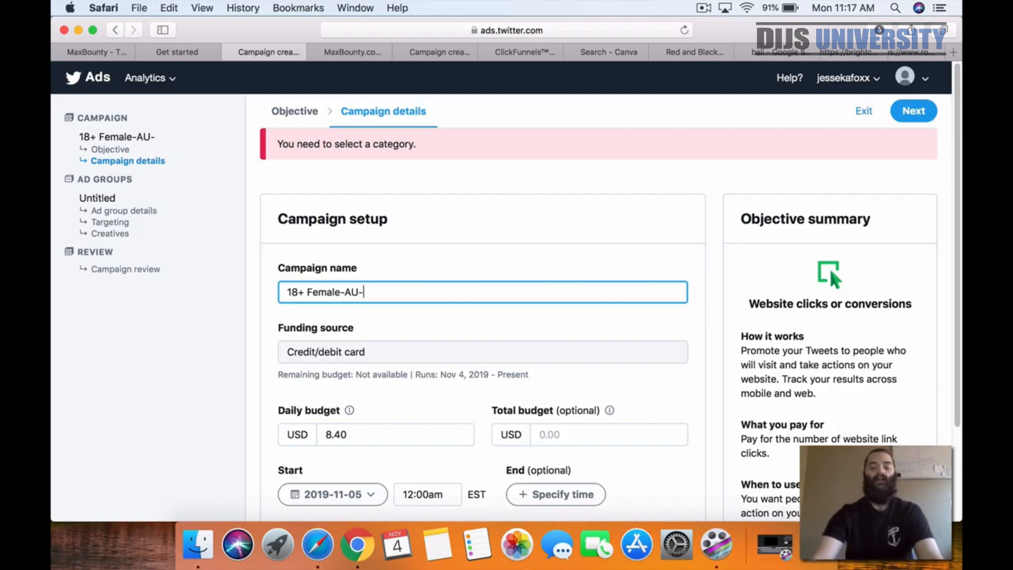
text(MAxbounty-)
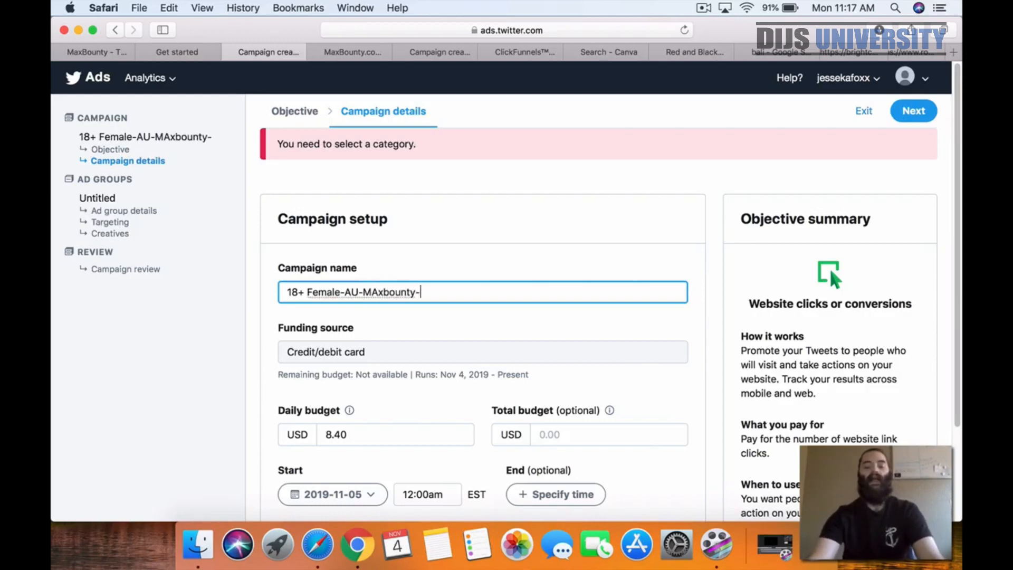
text(Trip2bali)
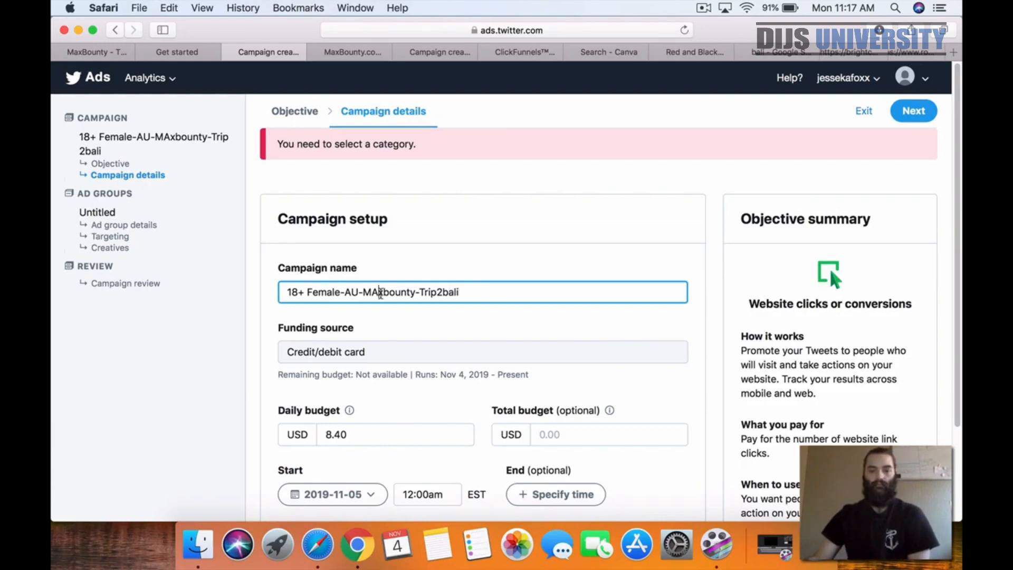
click(377, 291)
key(BackSpace)
text(a)
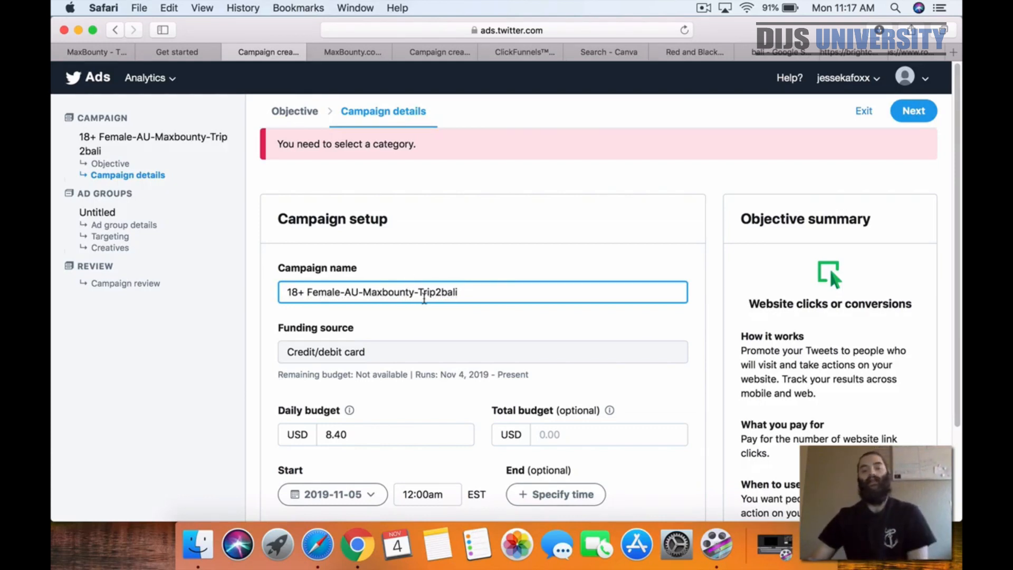
click(466, 320)
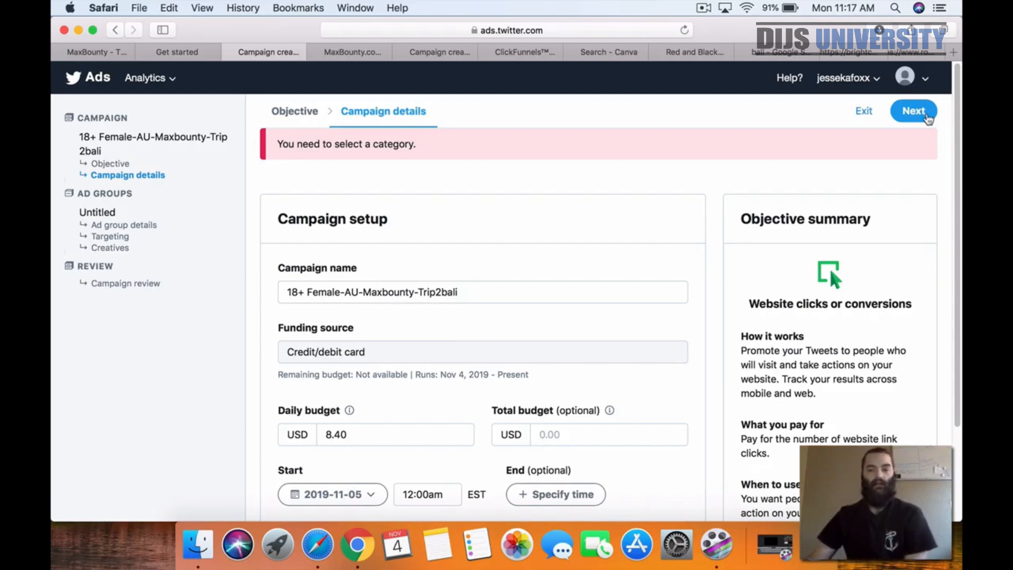
click(927, 119)
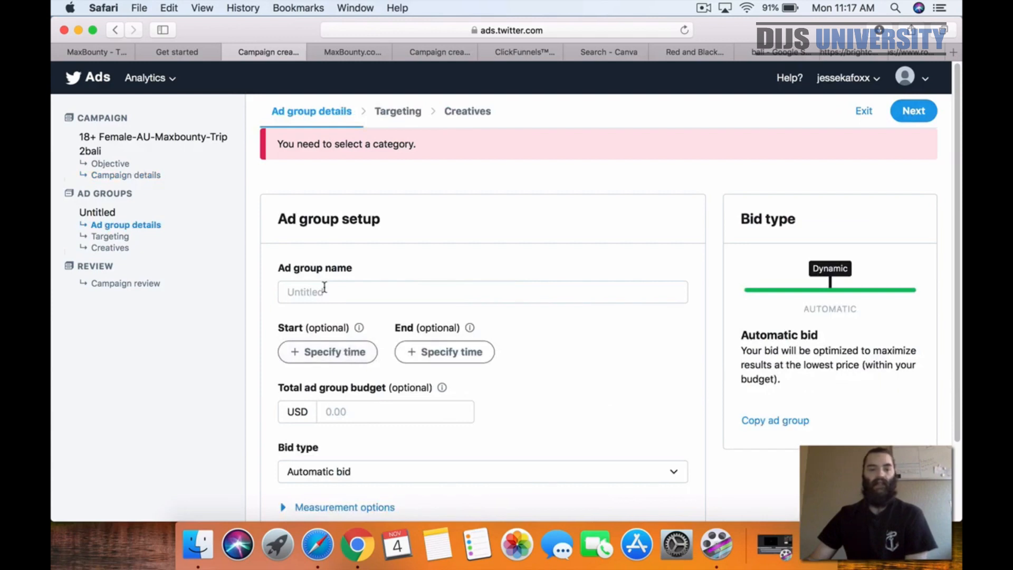
Step: Name the ad group "AU-18+Female-Maxbounty-Trip2bali"
click(323, 289)
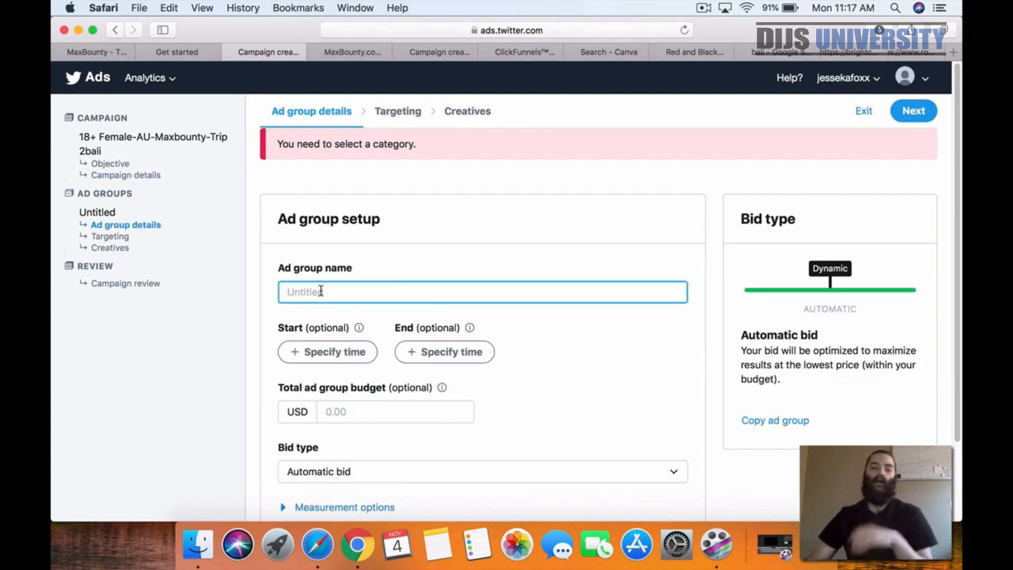
scroll(255, 319, down, 4)
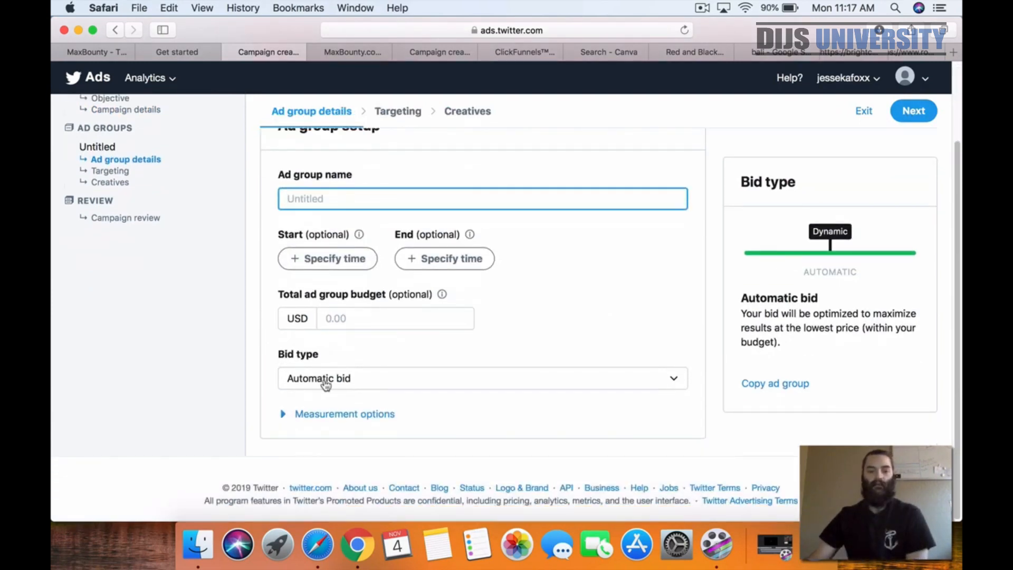
scroll(234, 335, up, 1)
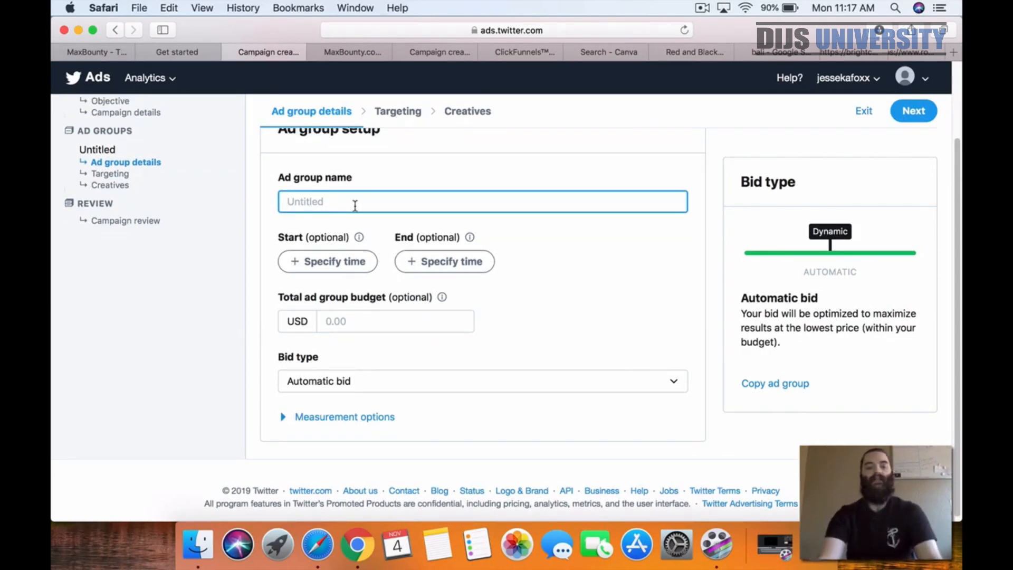
text(AH)
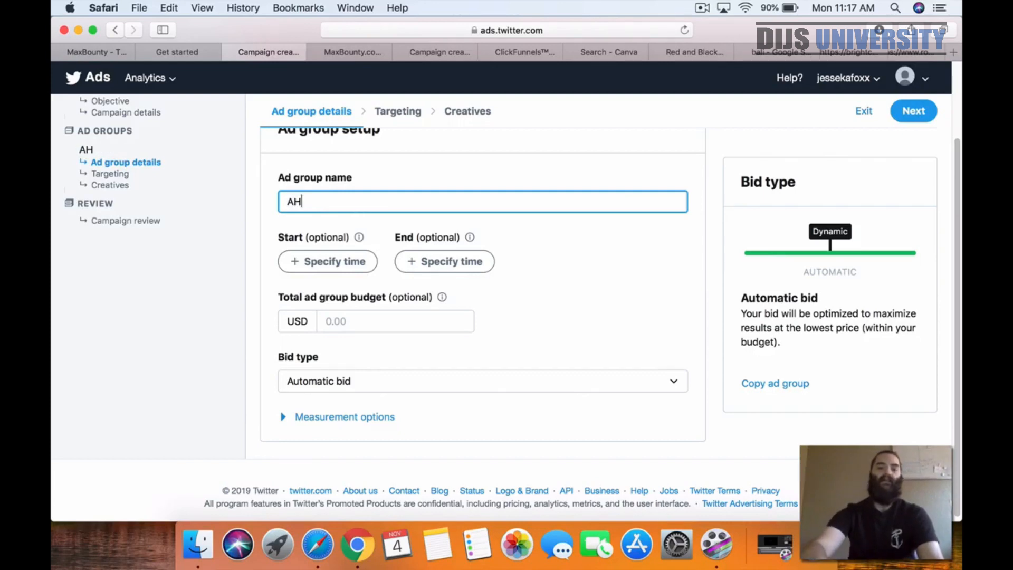
key(BackSpace)
text(U)
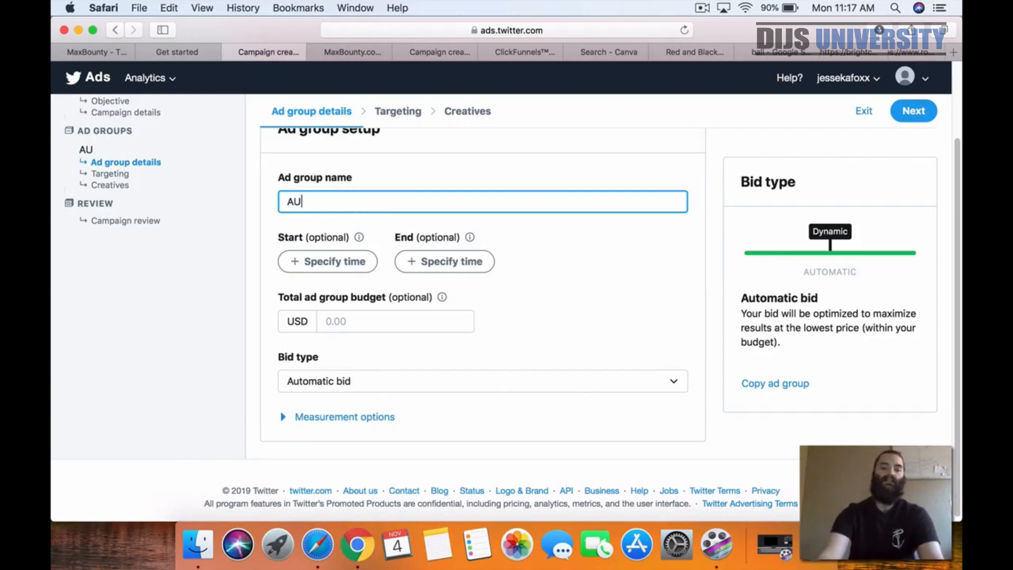
text(-18)
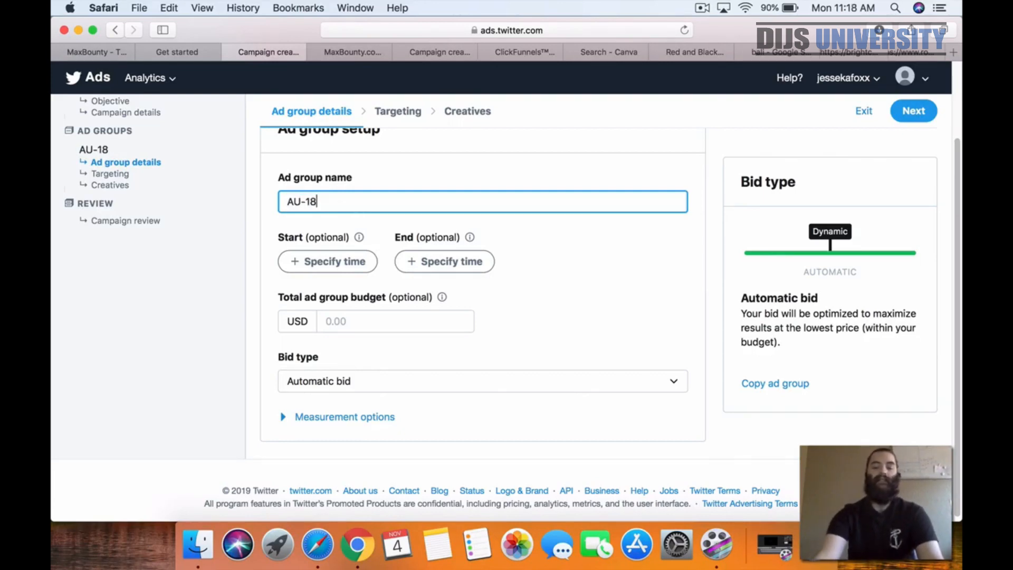
text(+Female)
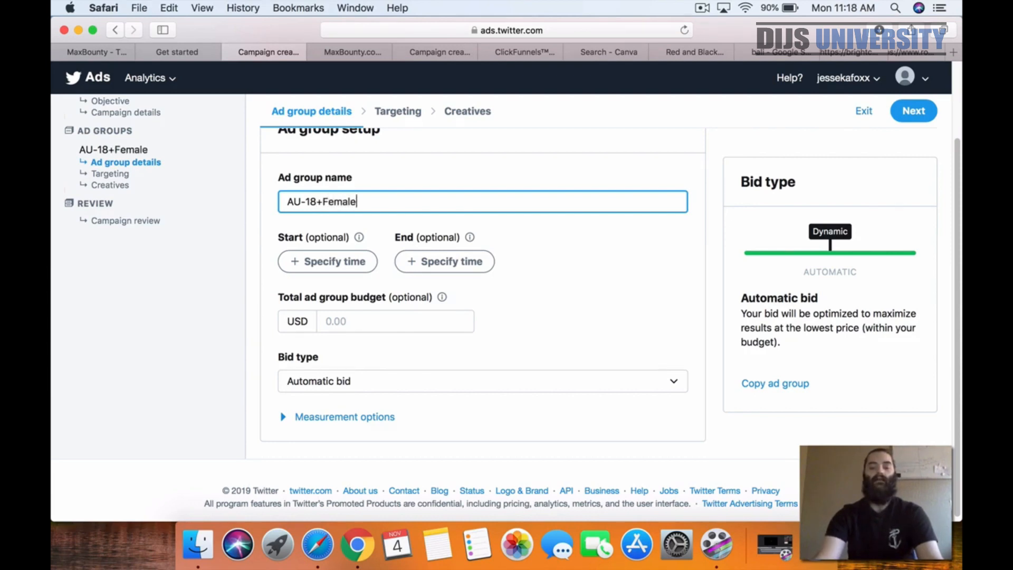
text(-Maxbounty)
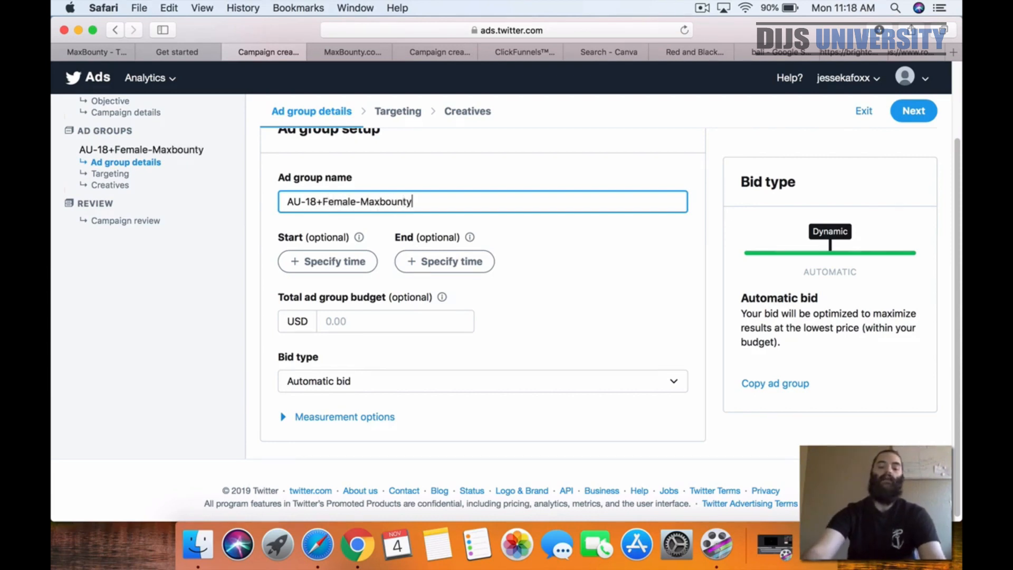
text(-Trip2bal)
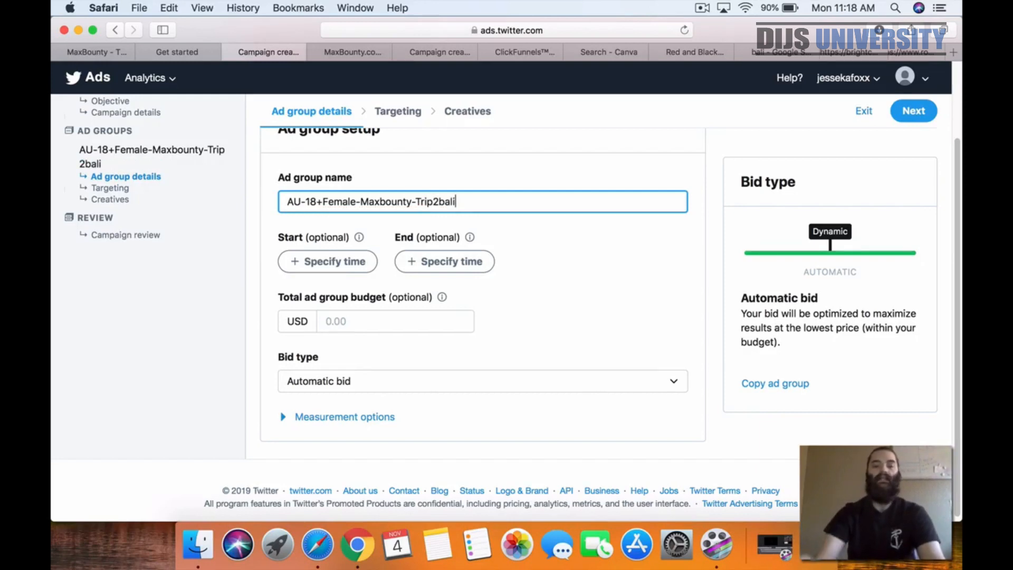
text(i)
Step: Set the total ad group budget to 8.40 USD
click(362, 321)
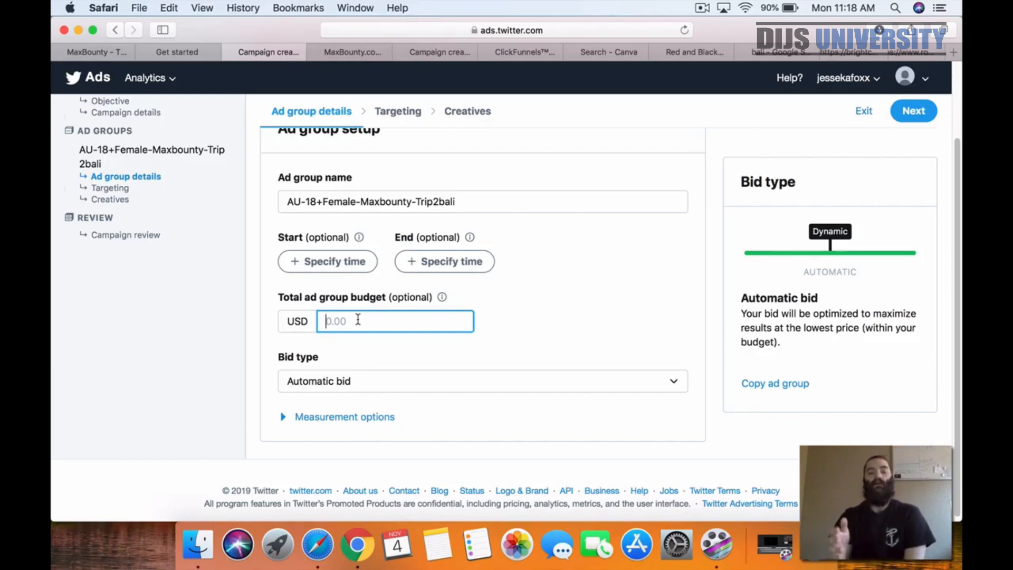
text(7)
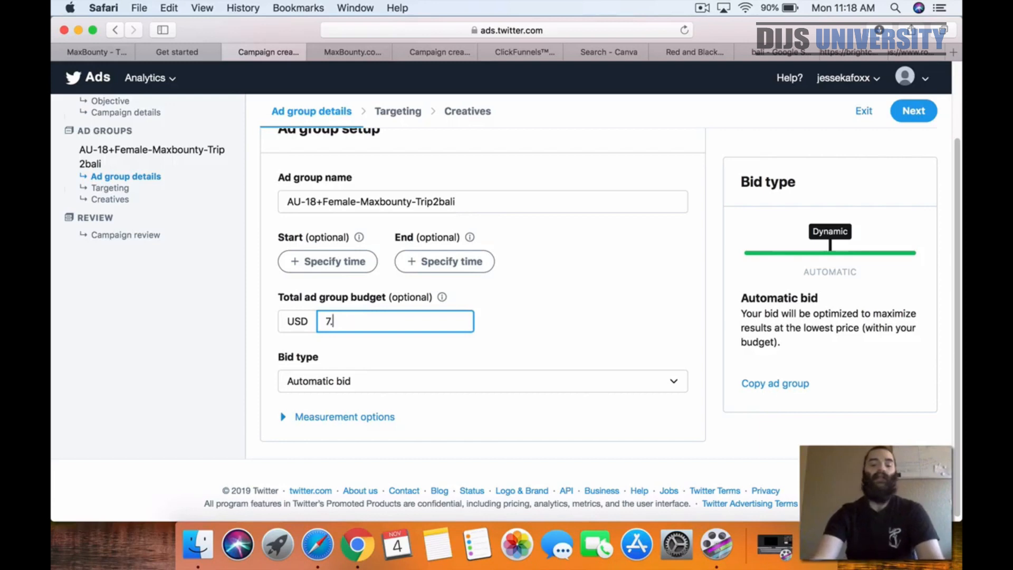
key(BackSpace)
text(8.40)
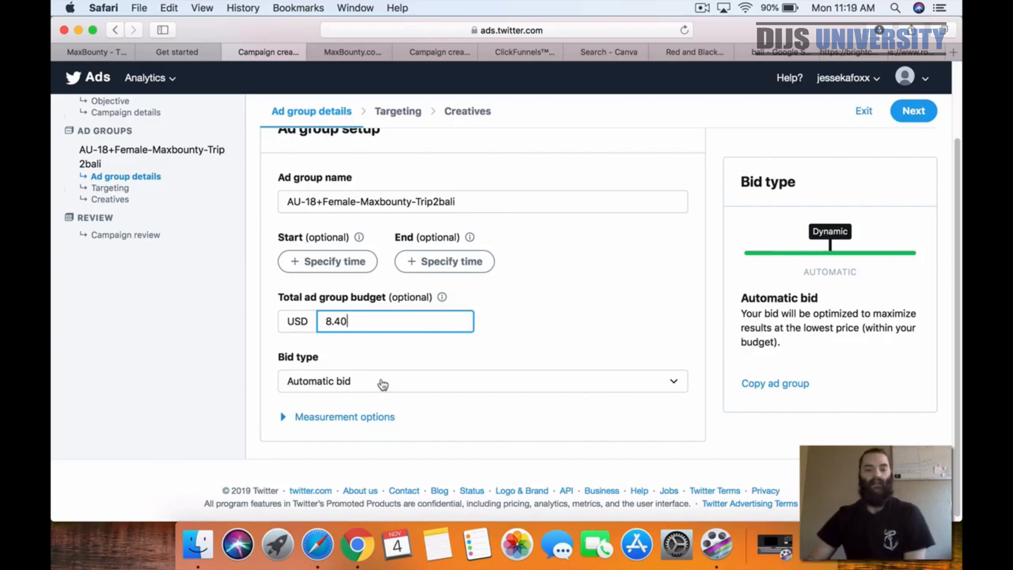
Step: Review the available bid types for the ad group and keep Automatic bid
click(303, 381)
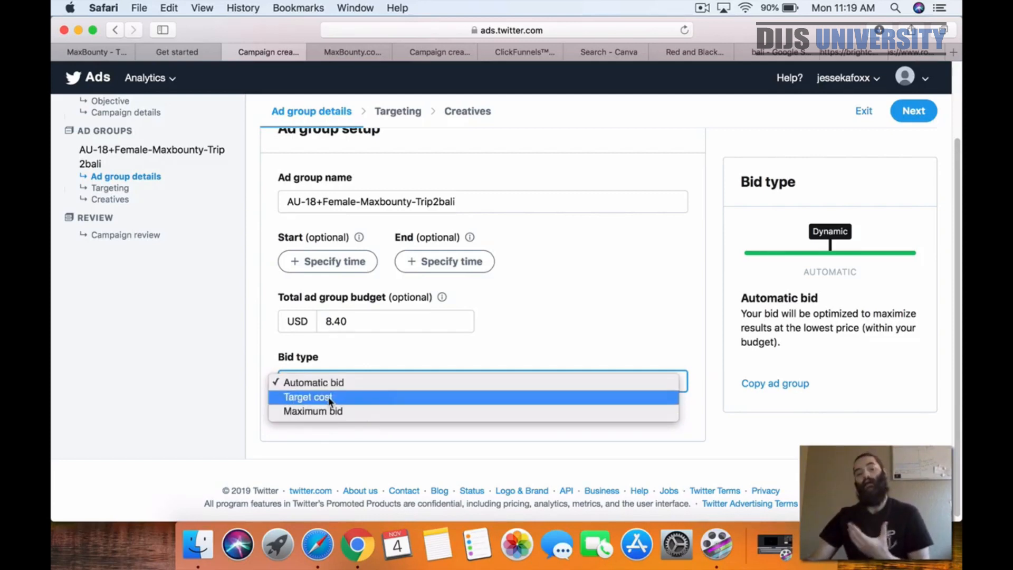
click(361, 381)
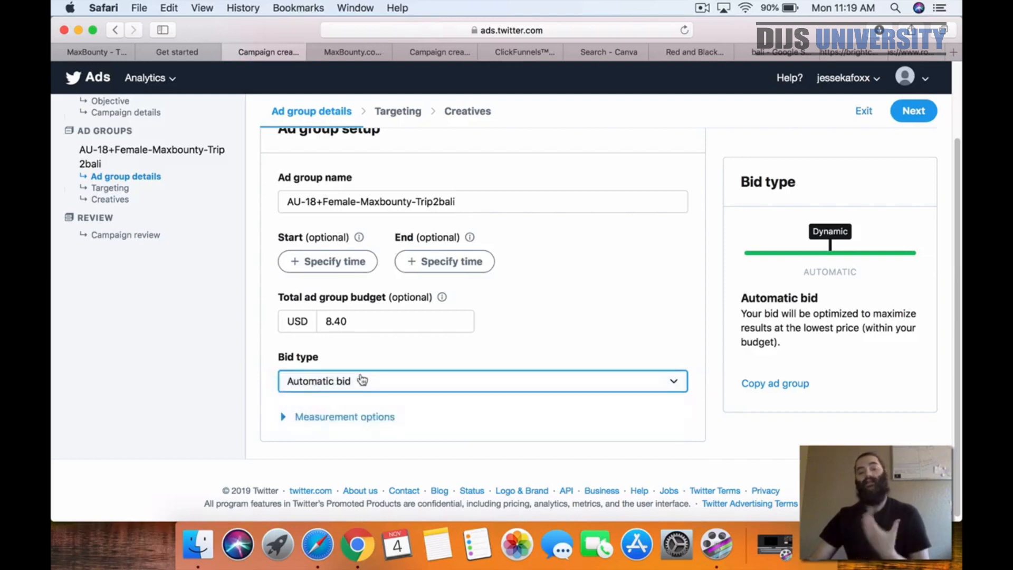
click(562, 330)
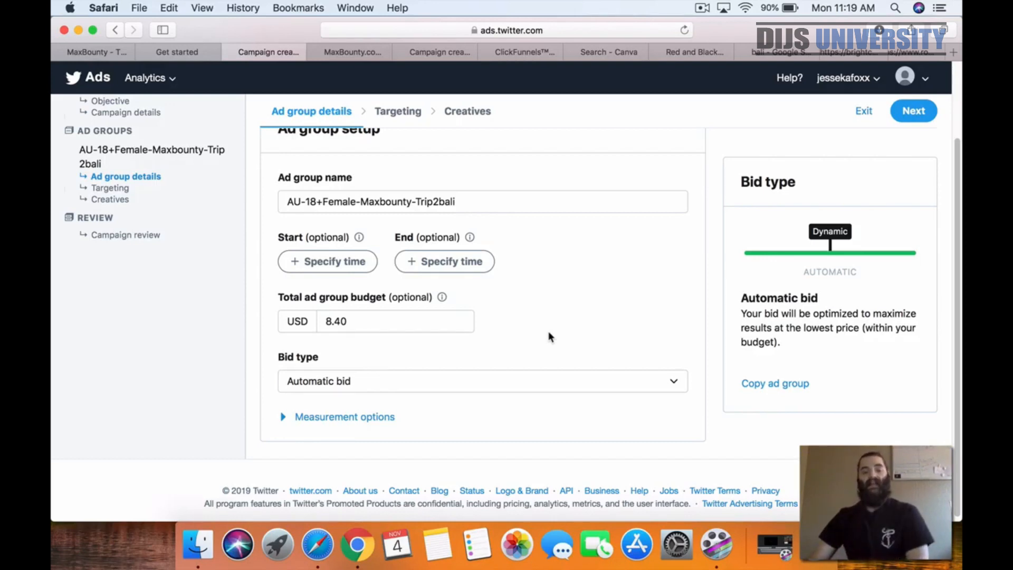
click(413, 382)
click(595, 324)
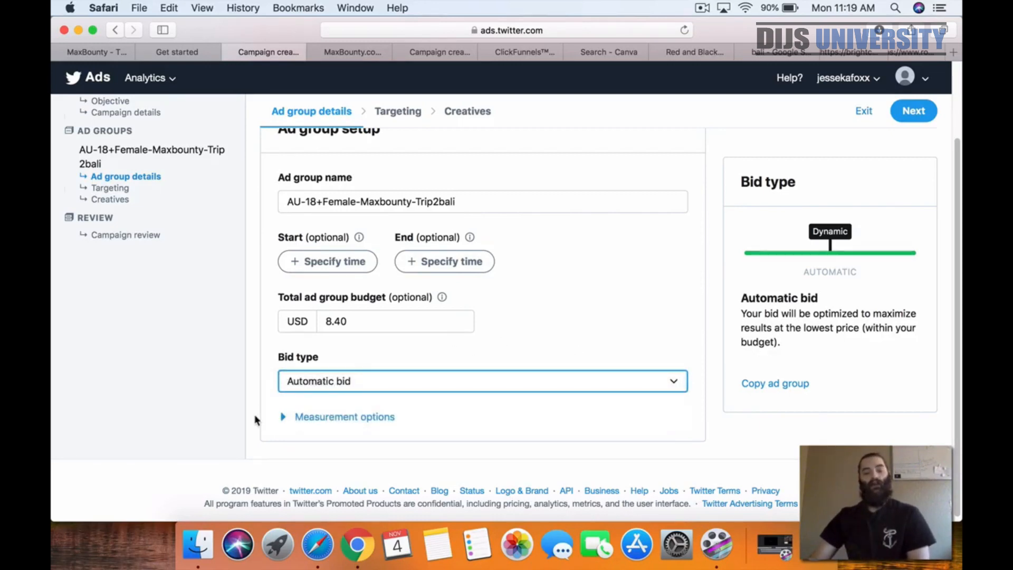
Step: Check the ad group's measurement options, leave them off and continue to the targeting settings
click(318, 417)
scroll(257, 410, down, 3)
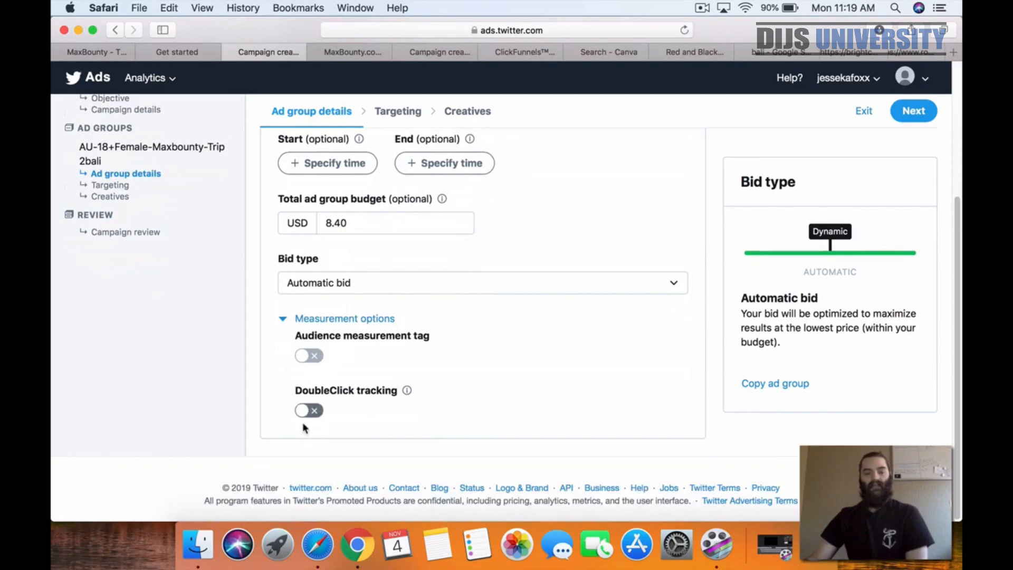
click(323, 319)
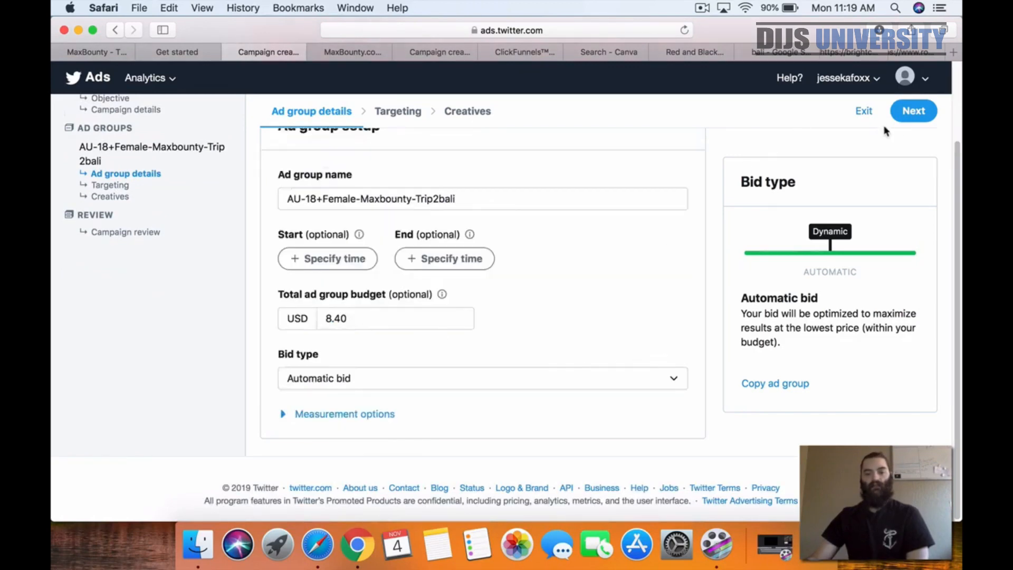
click(913, 111)
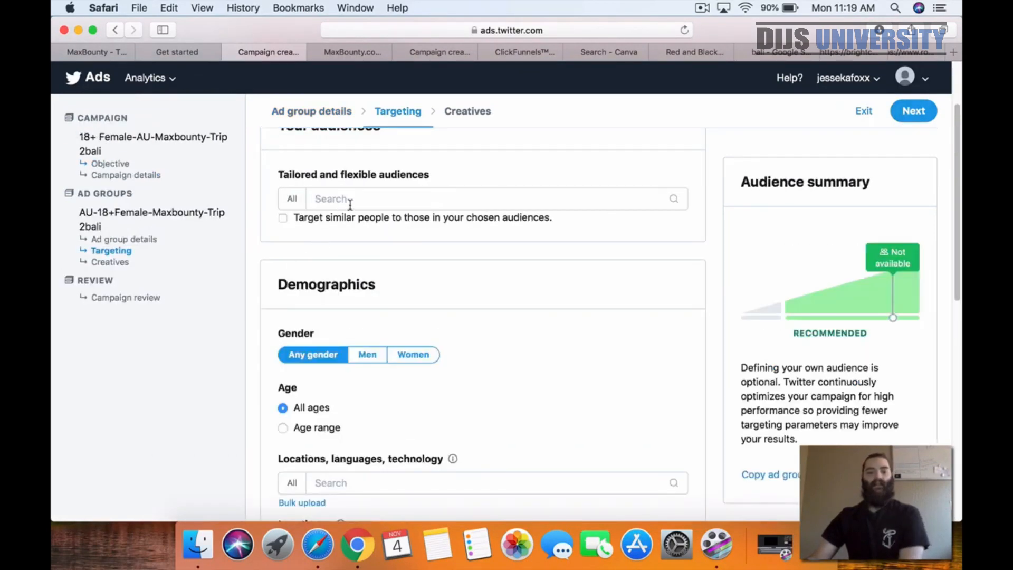
Step: Set the audience demographics to women in the age range 18 and up
scroll(334, 210, up, 2)
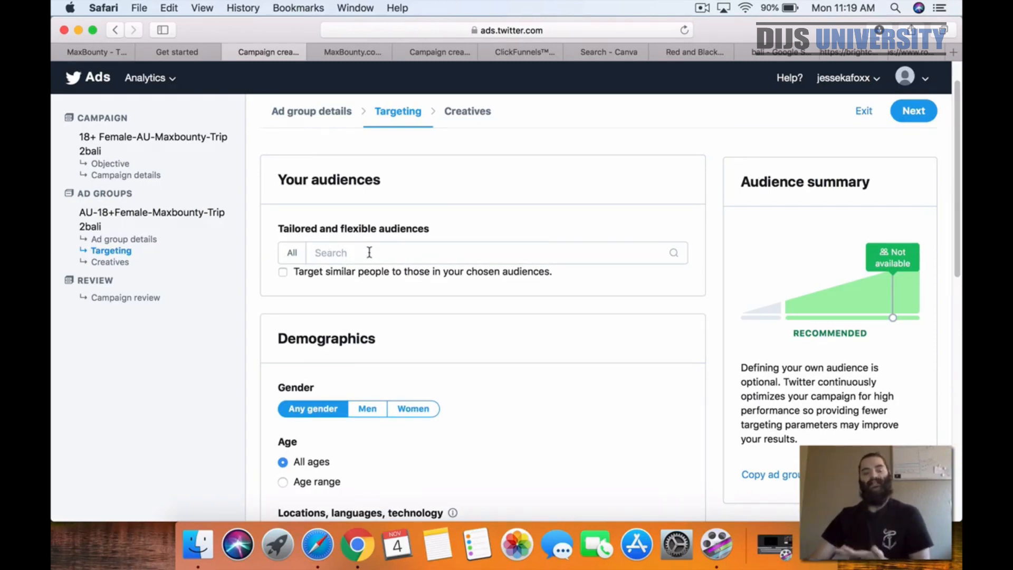
scroll(593, 288, down, 1)
scroll(592, 288, down, 3)
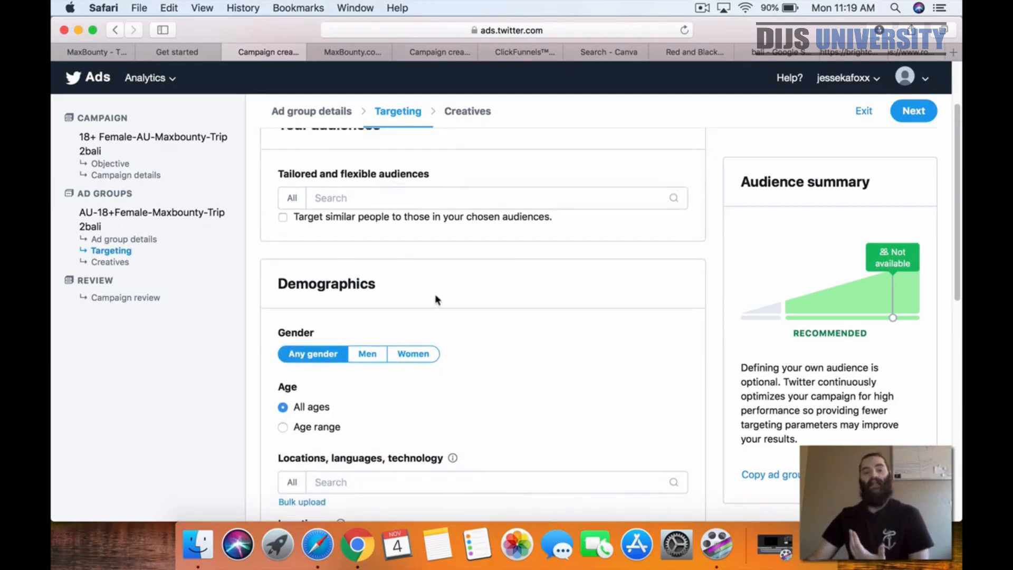
click(419, 360)
scroll(519, 372, down, 5)
click(283, 328)
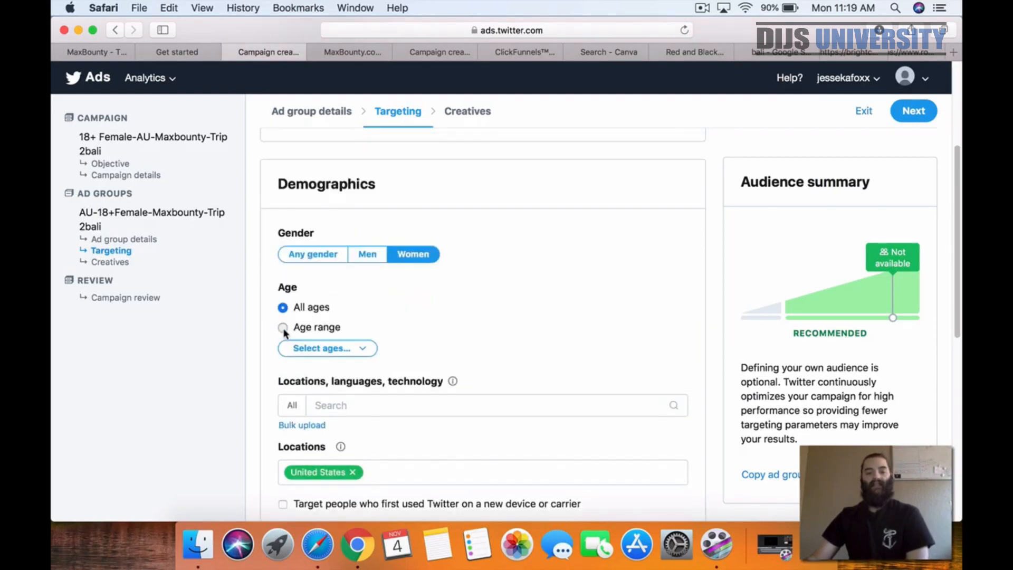
click(311, 351)
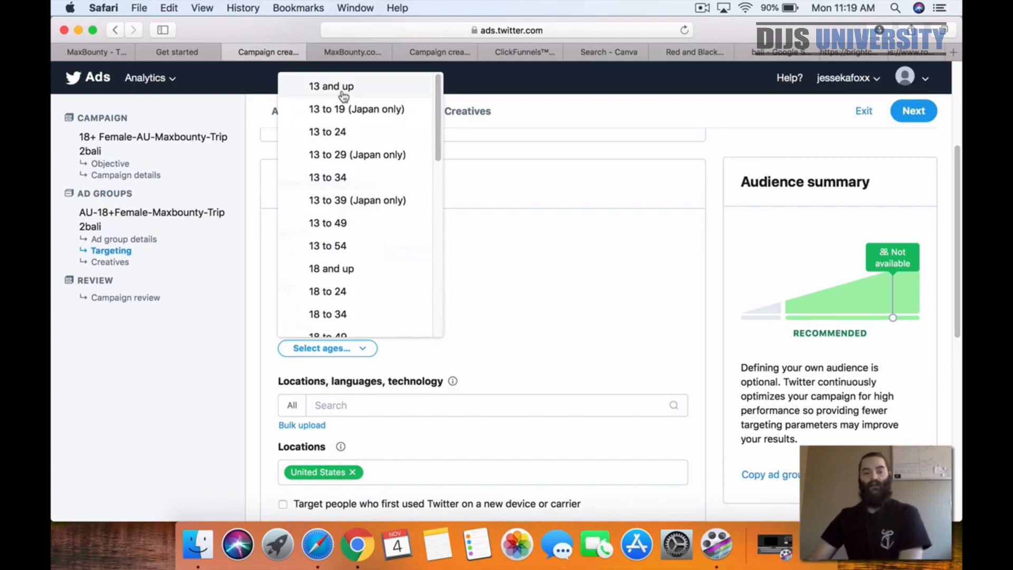
click(349, 281)
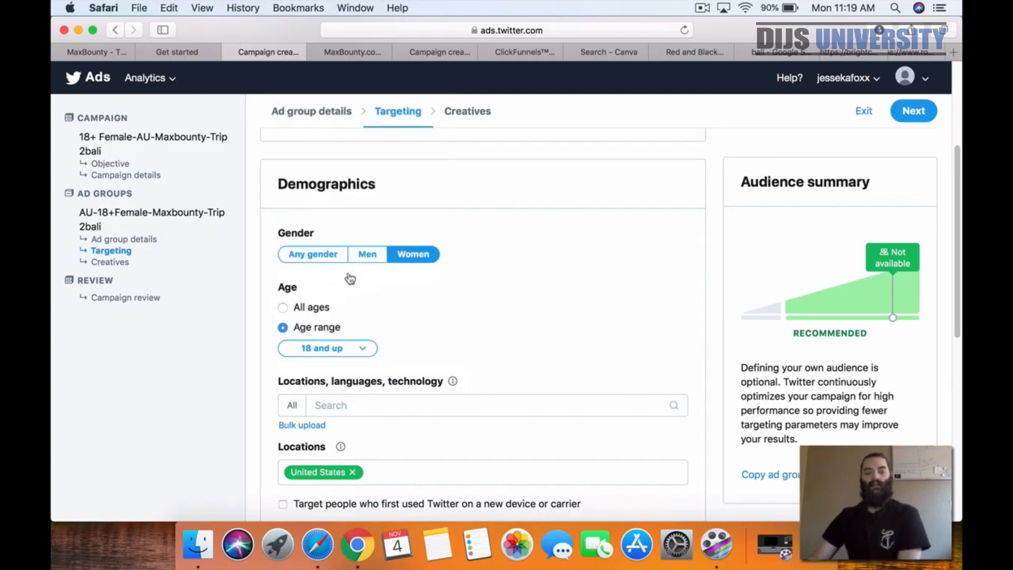
Step: Review the age ranges available for the audience and keep 18 and up
click(308, 348)
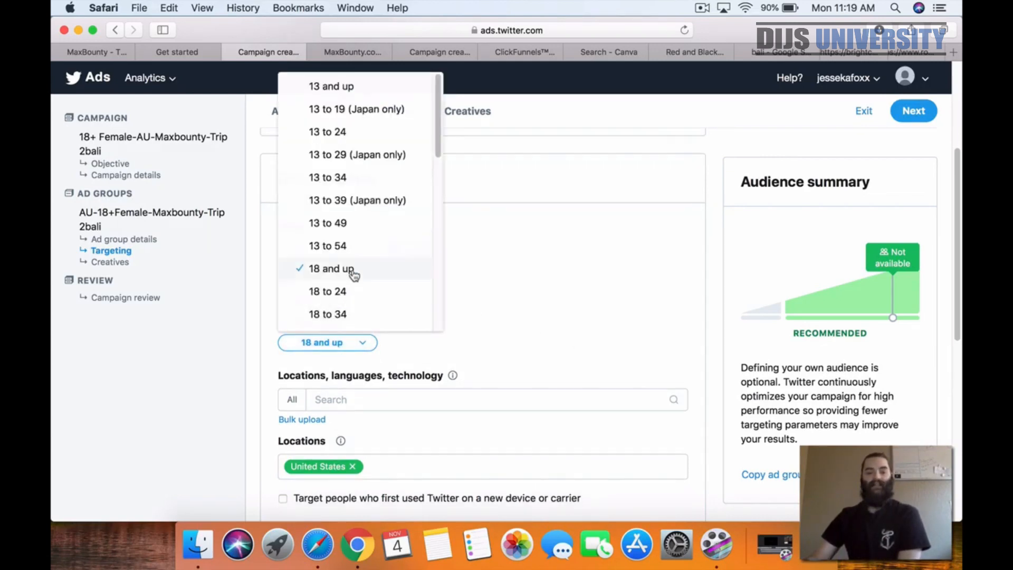
scroll(349, 269, down, 2)
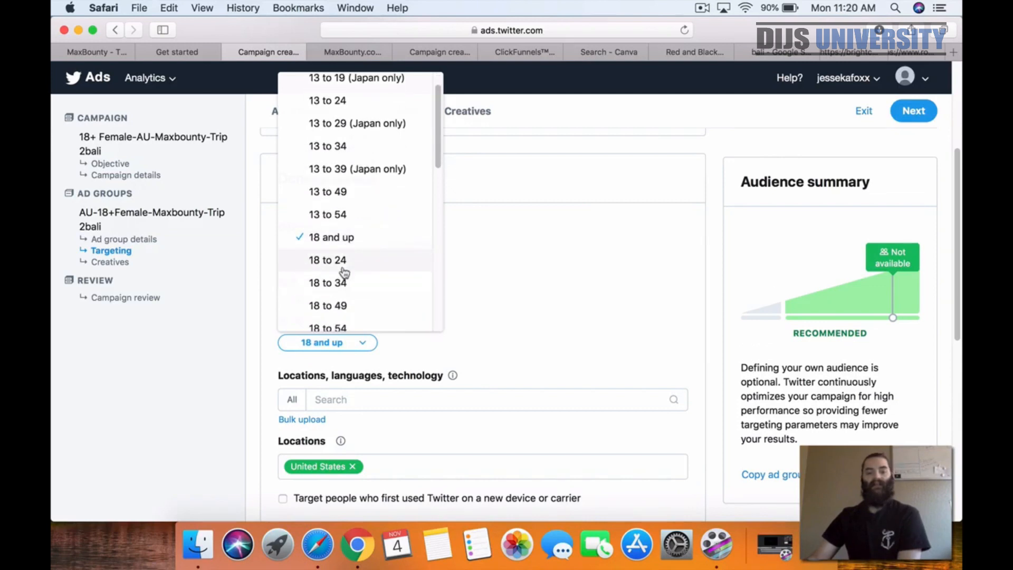
scroll(353, 269, down, 1)
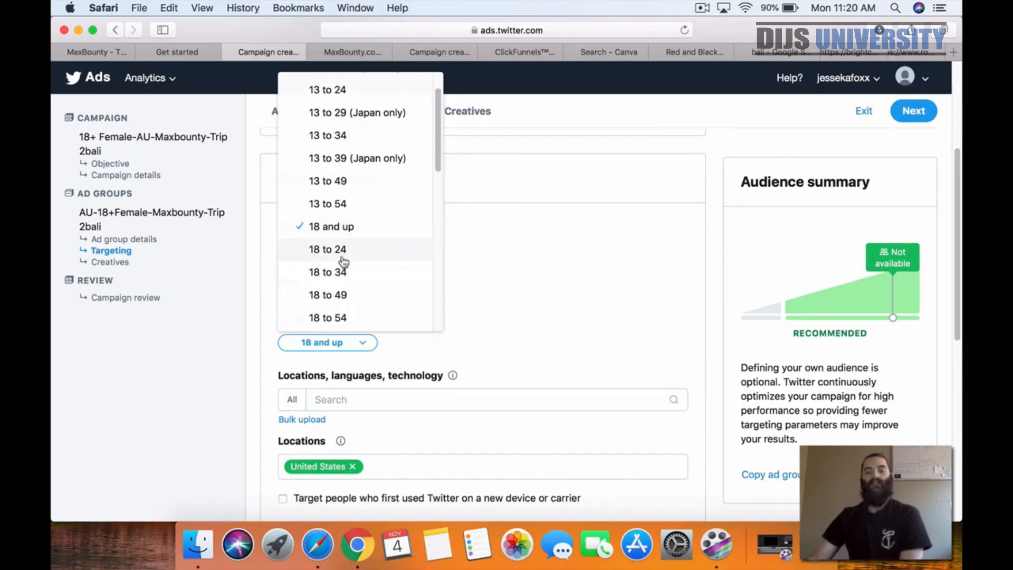
scroll(340, 261, down, 1)
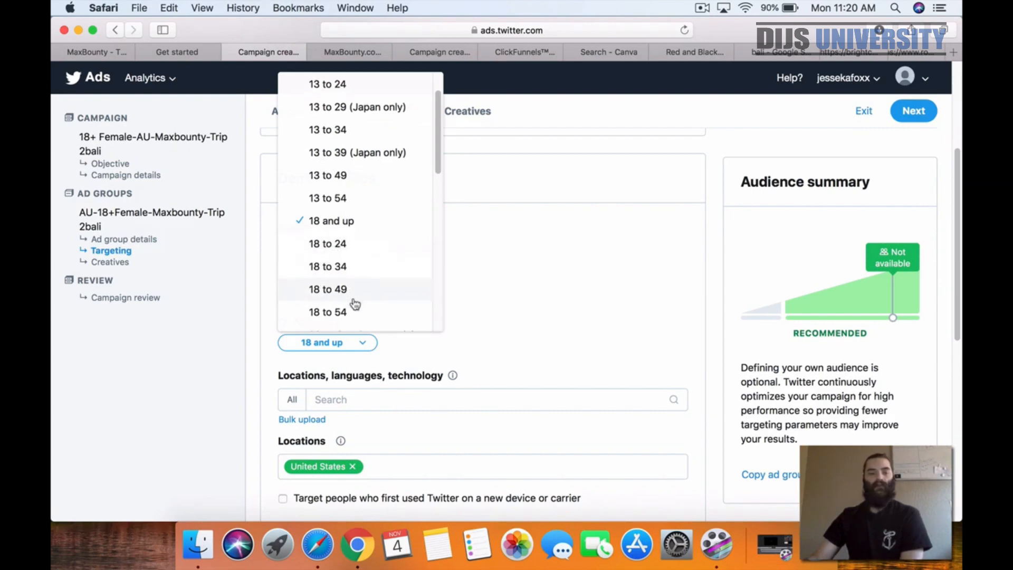
scroll(338, 269, down, 8)
scroll(337, 269, down, 8)
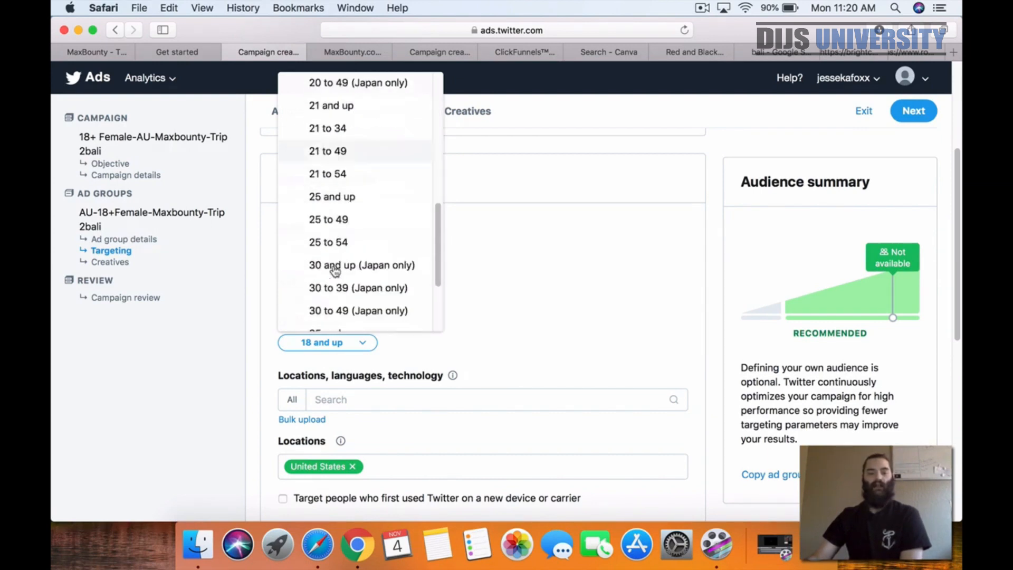
scroll(335, 271, up, 10)
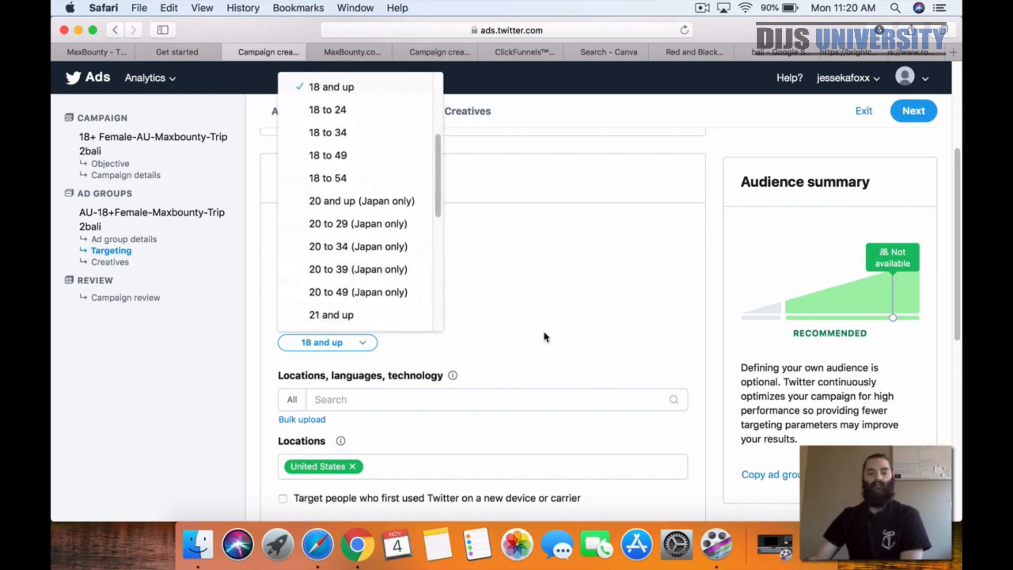
click(542, 335)
Step: Replace the United States with the country Australia as the ad group's target location
scroll(222, 372, down, 2)
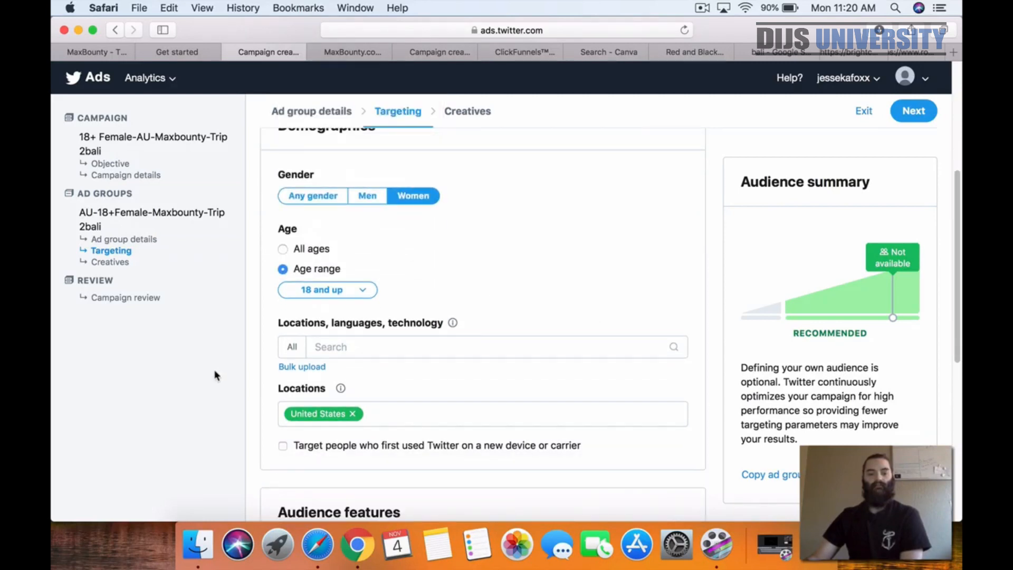
click(352, 413)
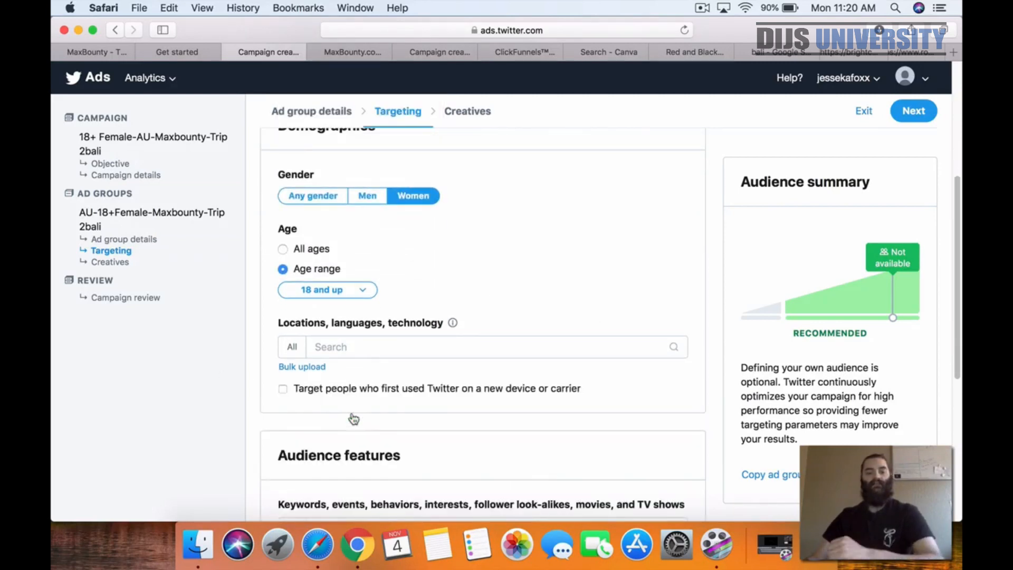
click(357, 346)
text(austra)
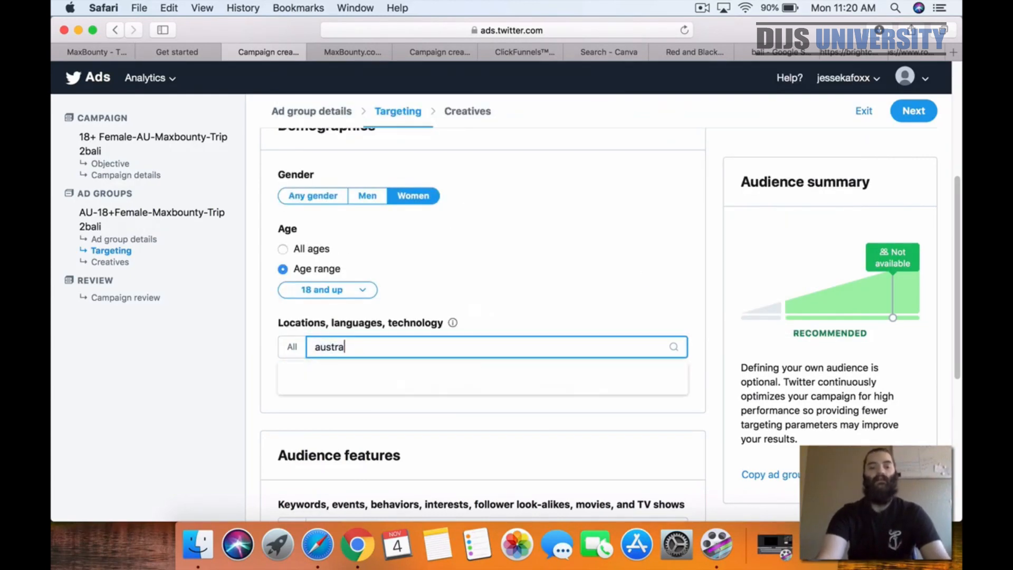
text(lia)
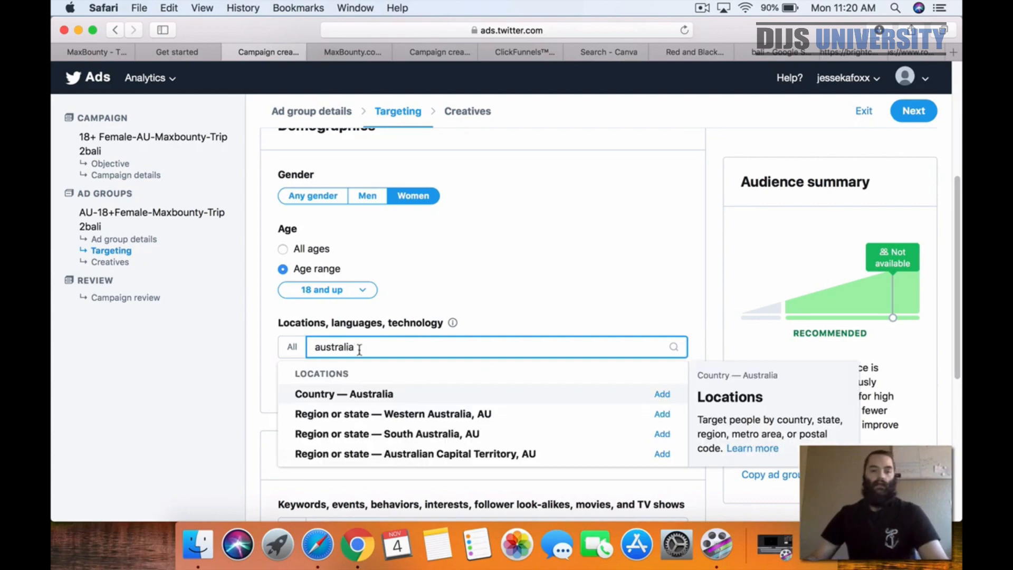
click(662, 397)
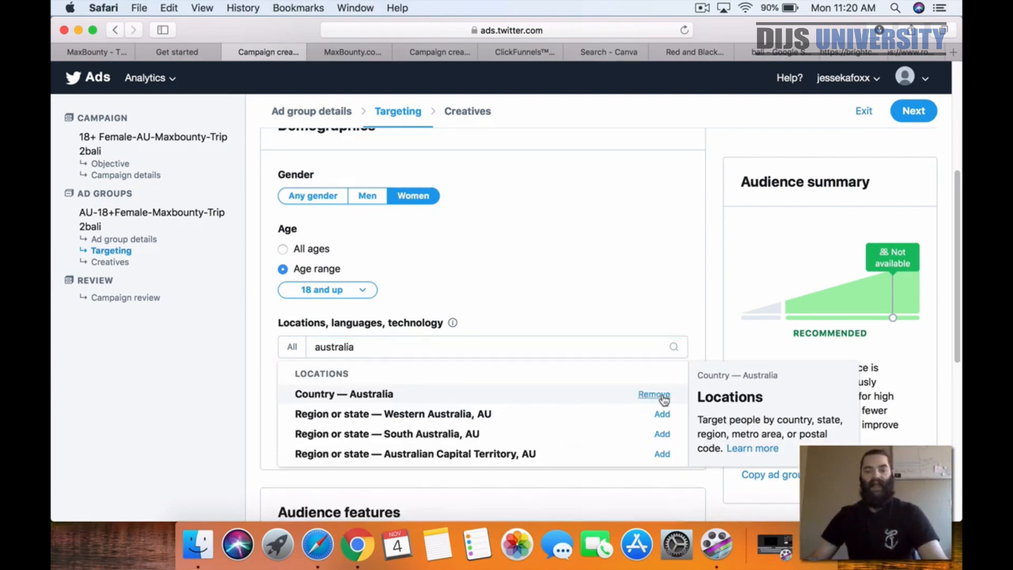
click(651, 307)
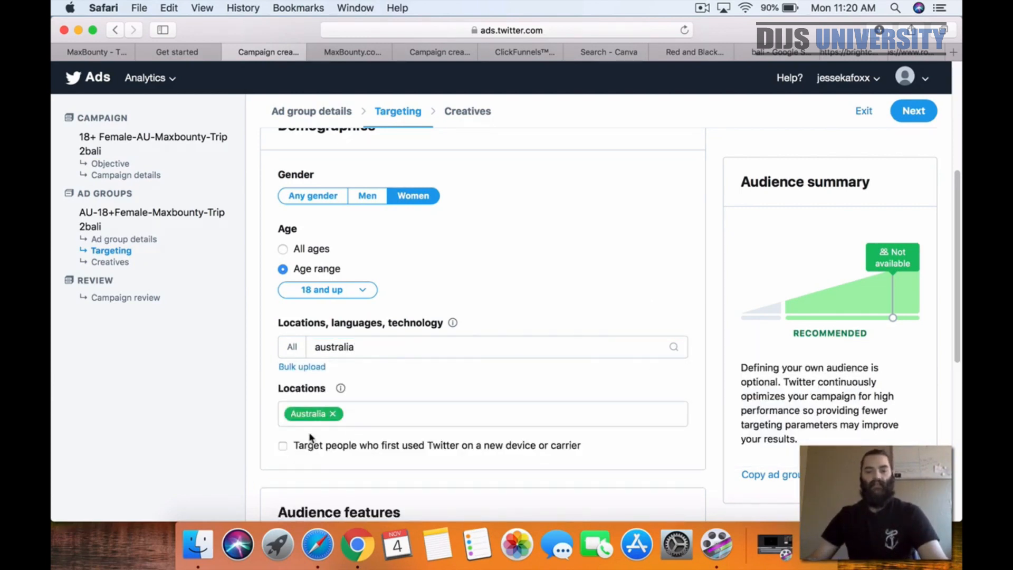
click(603, 245)
Step: Add "bali" as a target keyword in the audience features
scroll(609, 257, down, 1)
scroll(609, 261, down, 5)
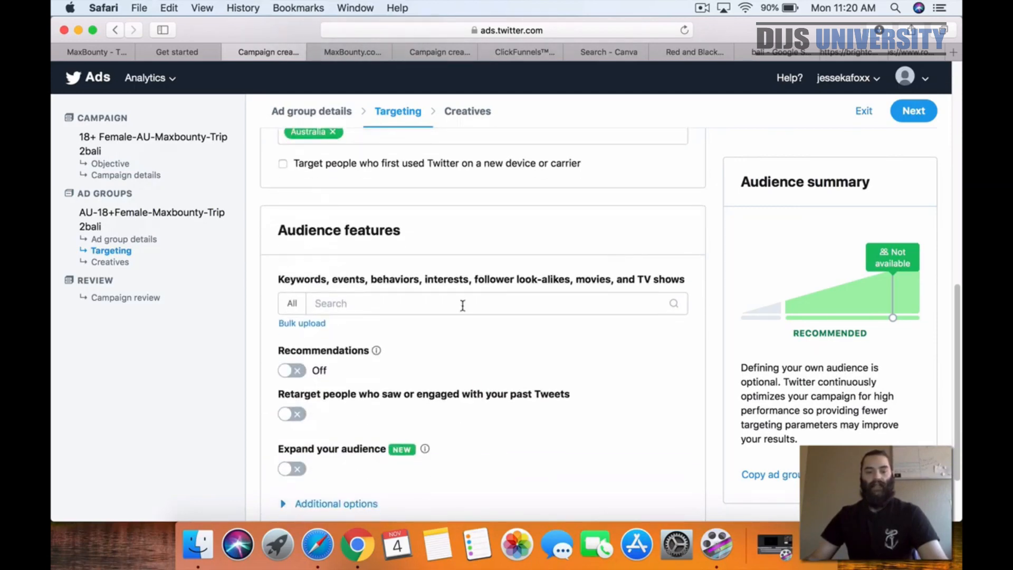
click(398, 304)
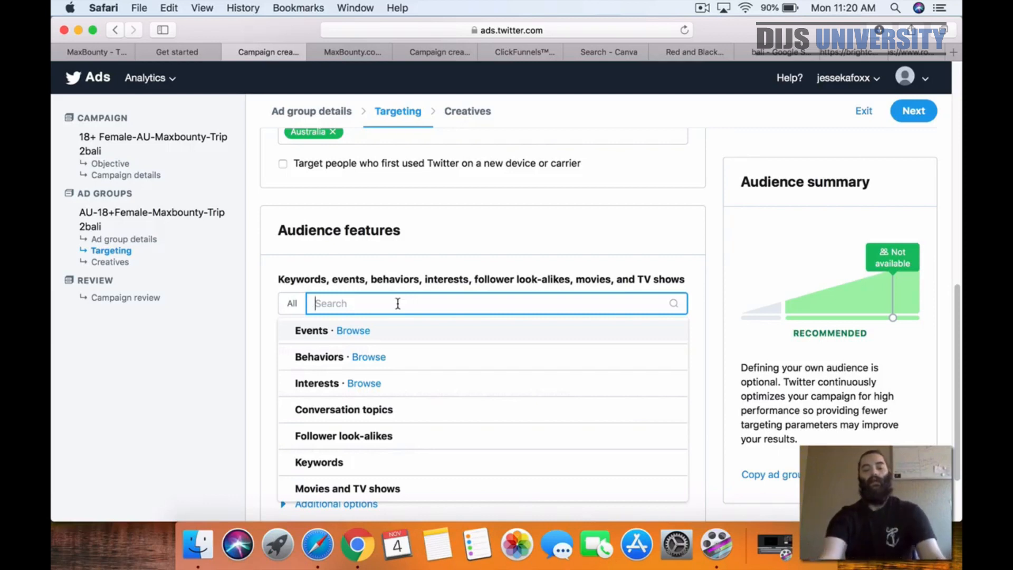
text(bali)
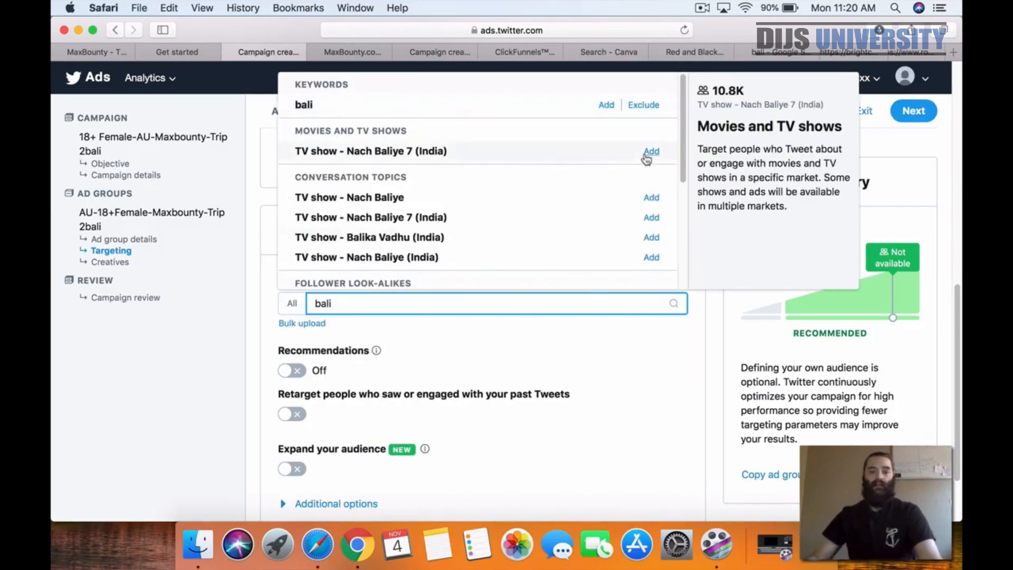
click(607, 105)
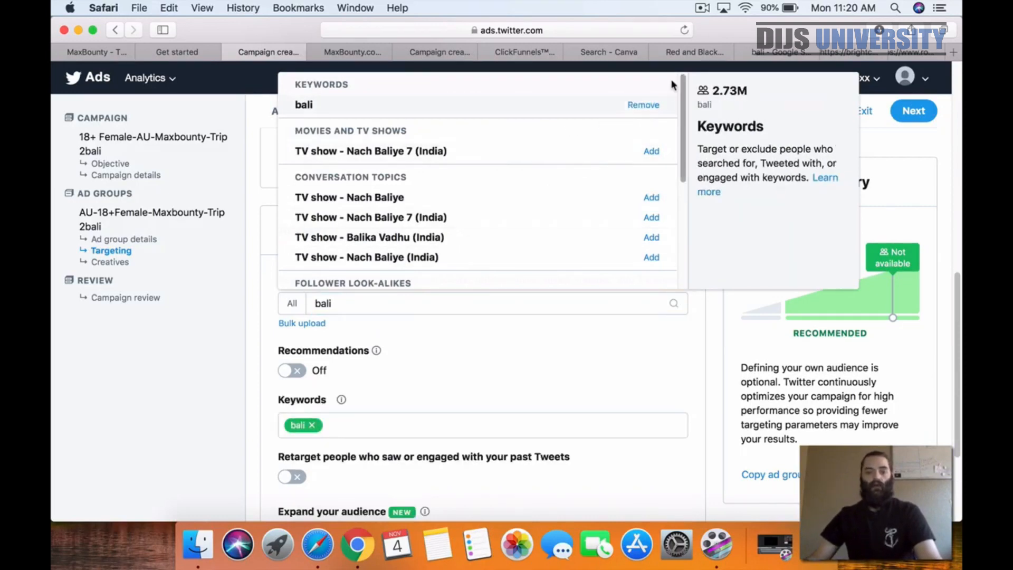
Step: Search the audience features for "travel" and add it as a target keyword
drag(388, 305, 255, 302)
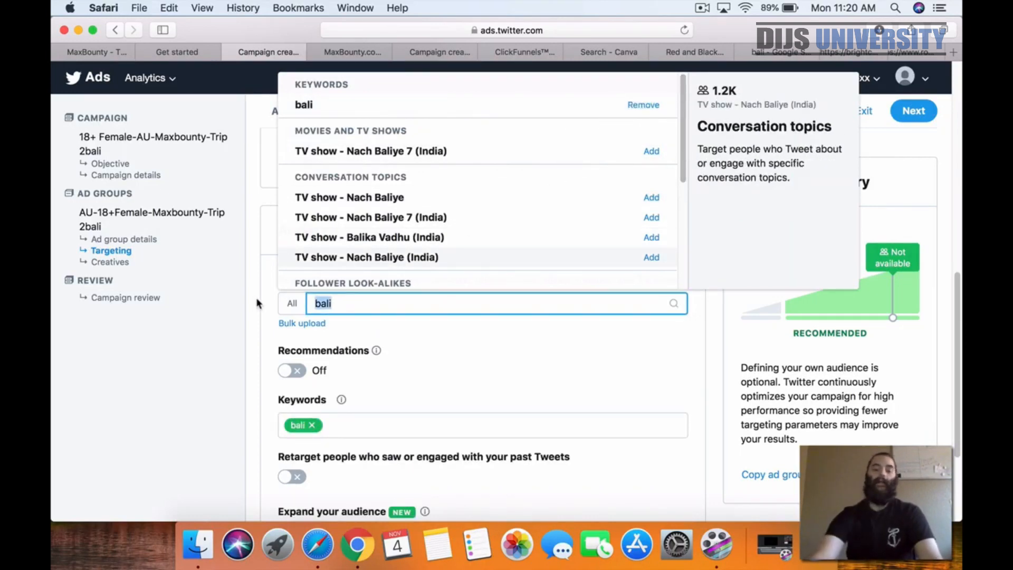
key(BackSpace)
text(travel)
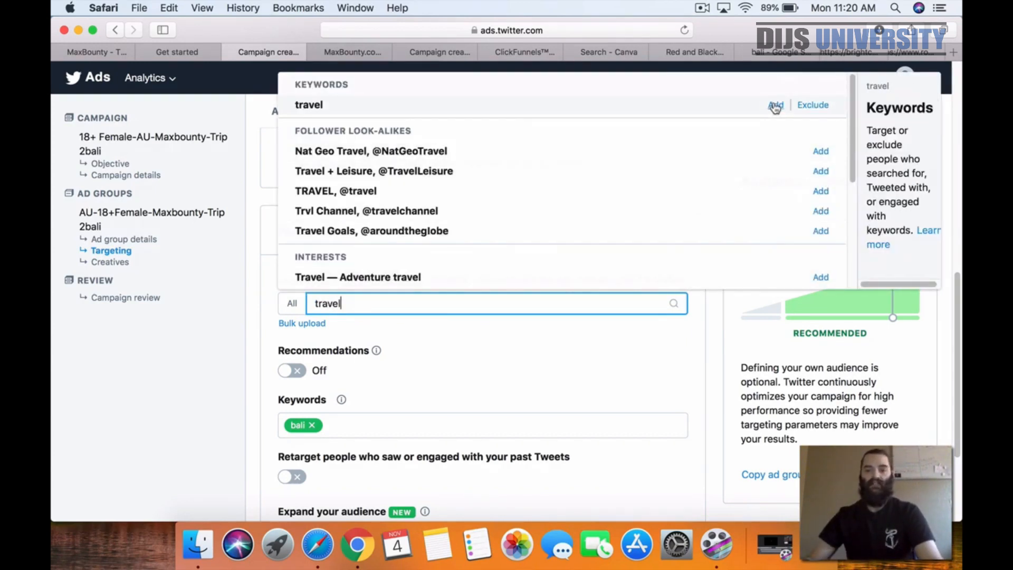
click(776, 106)
click(714, 363)
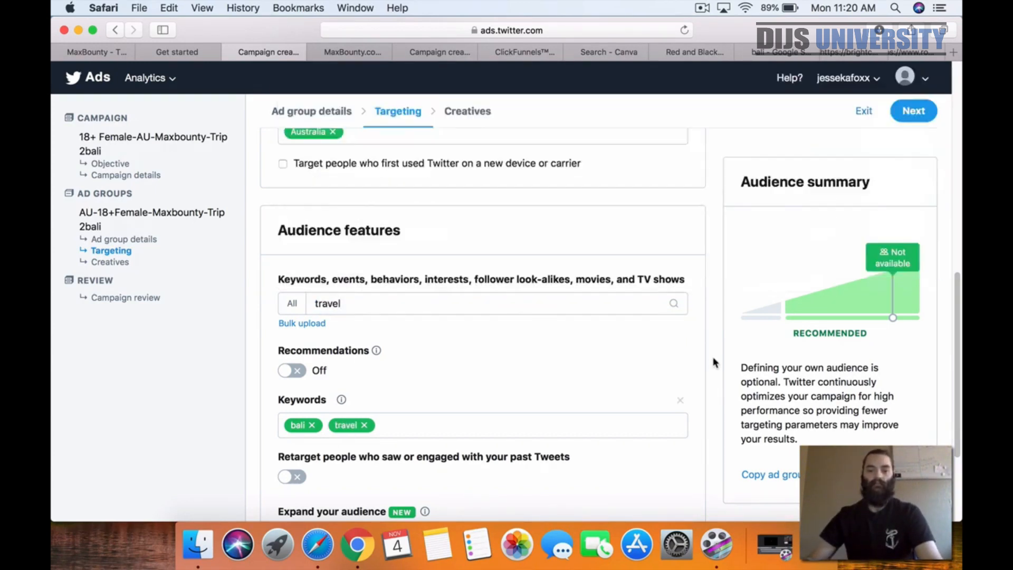
scroll(636, 350, down, 1)
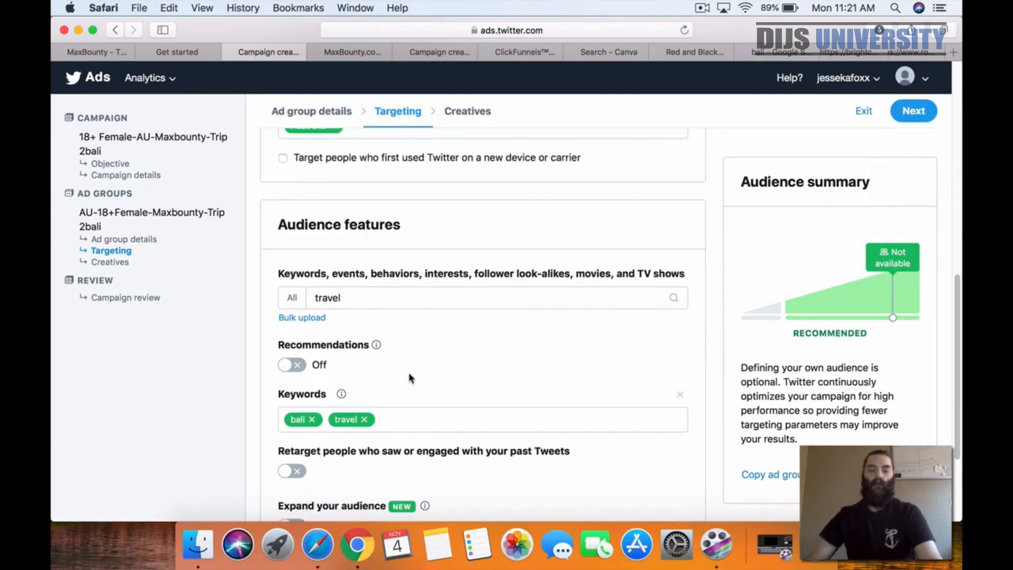
scroll(408, 373, down, 3)
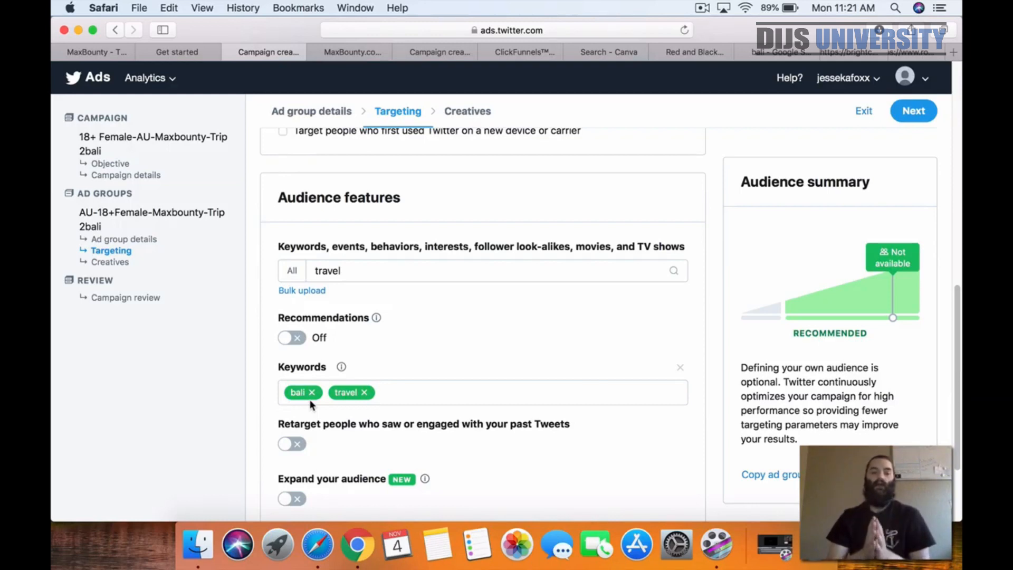
Step: Remove the travel and bali keywords, and add travel back as the only target keyword
click(364, 393)
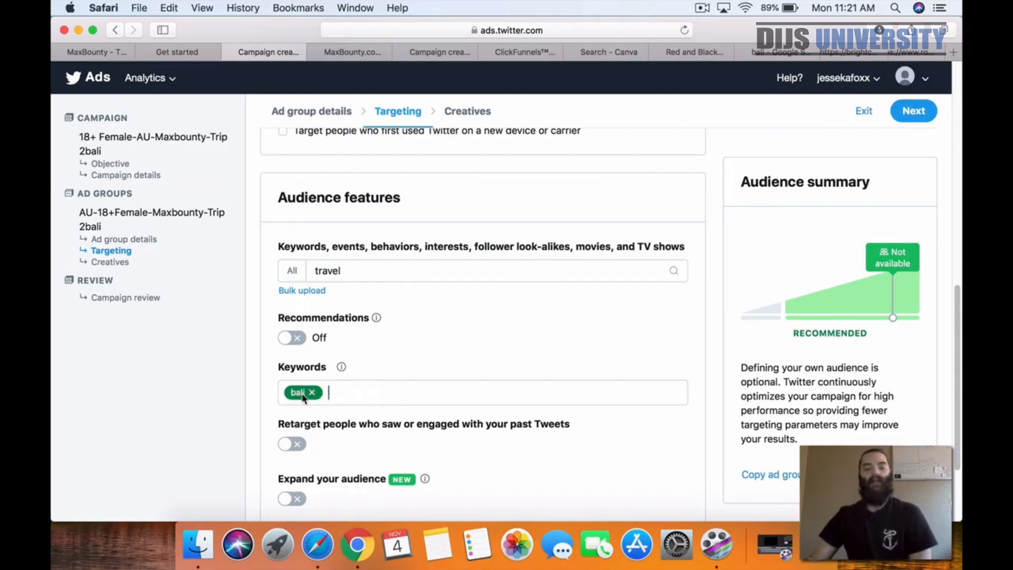
click(311, 393)
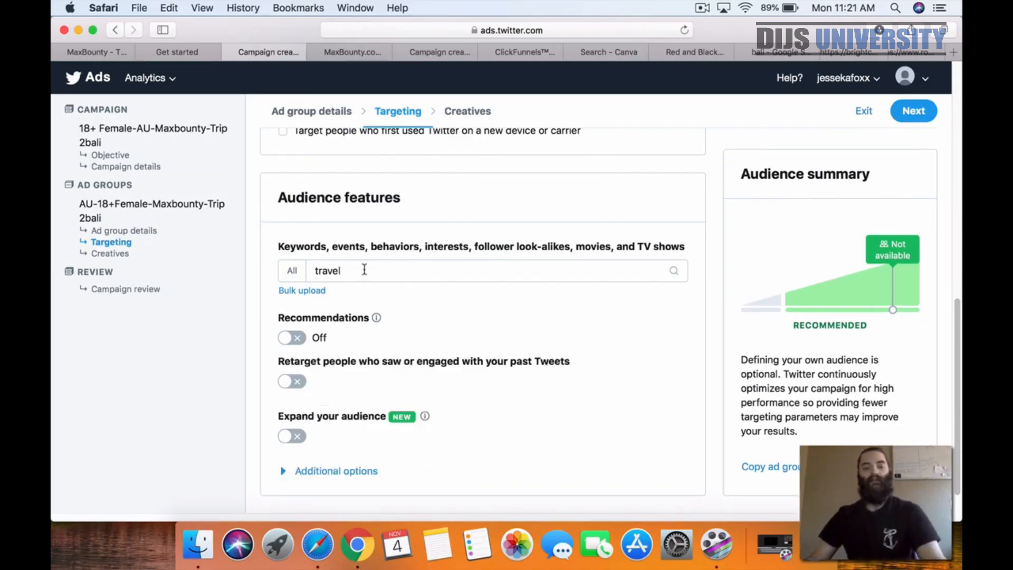
click(382, 270)
click(777, 318)
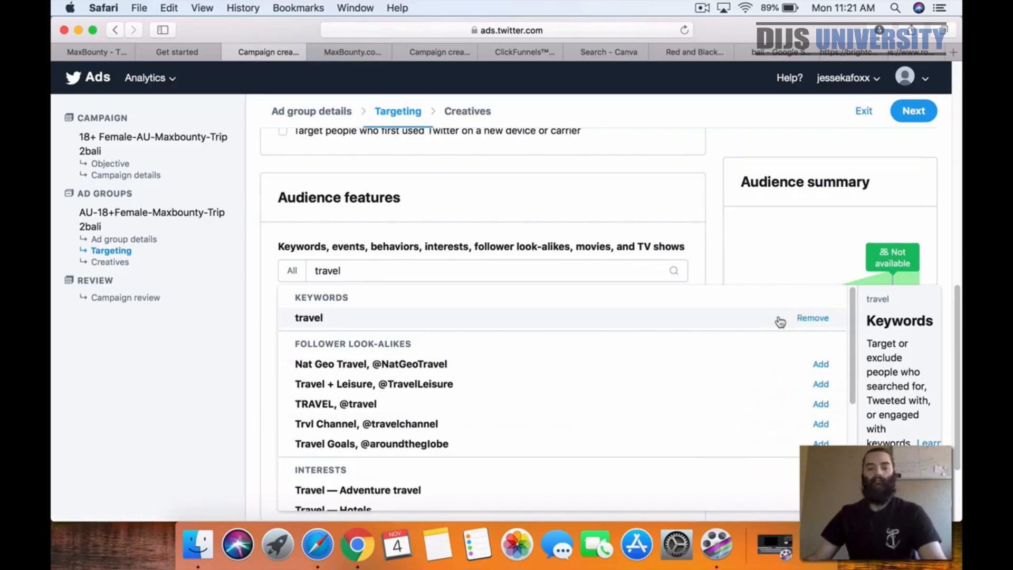
click(260, 368)
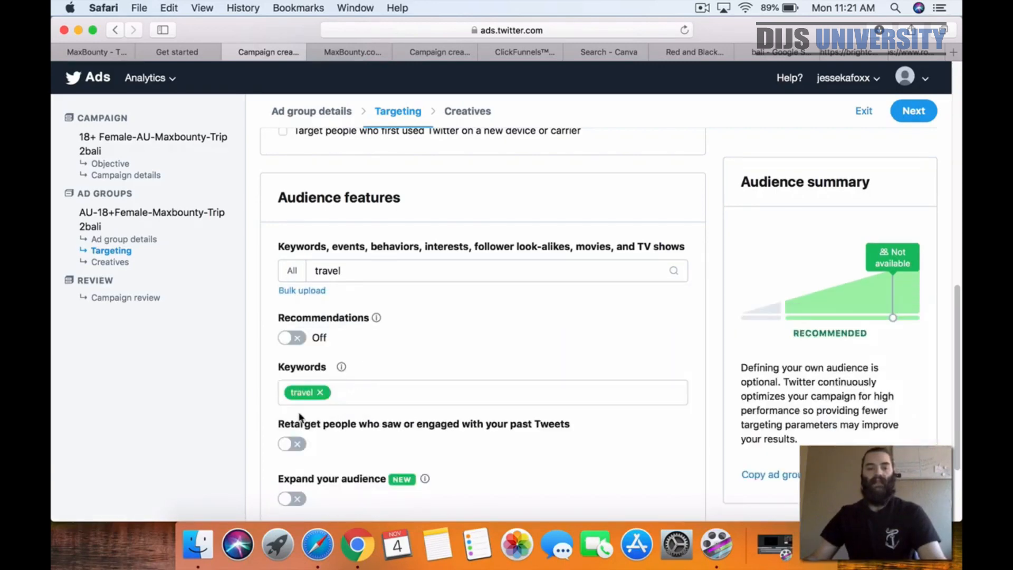
Step: Return to the ad group details, append "-Travel" to the ad group name and continue to targeting
scroll(256, 397, down, 3)
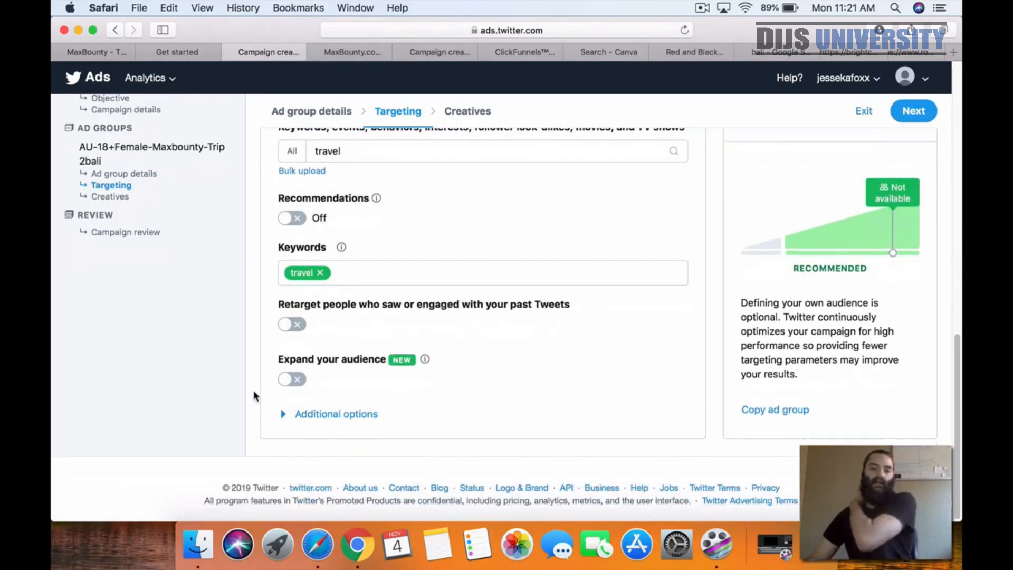
scroll(255, 396, up, 13)
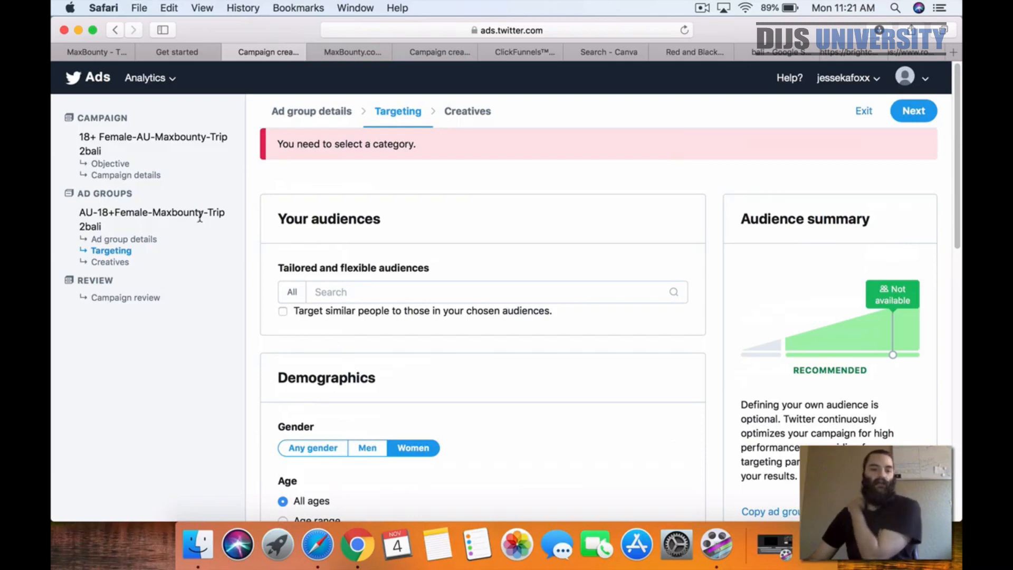
click(115, 242)
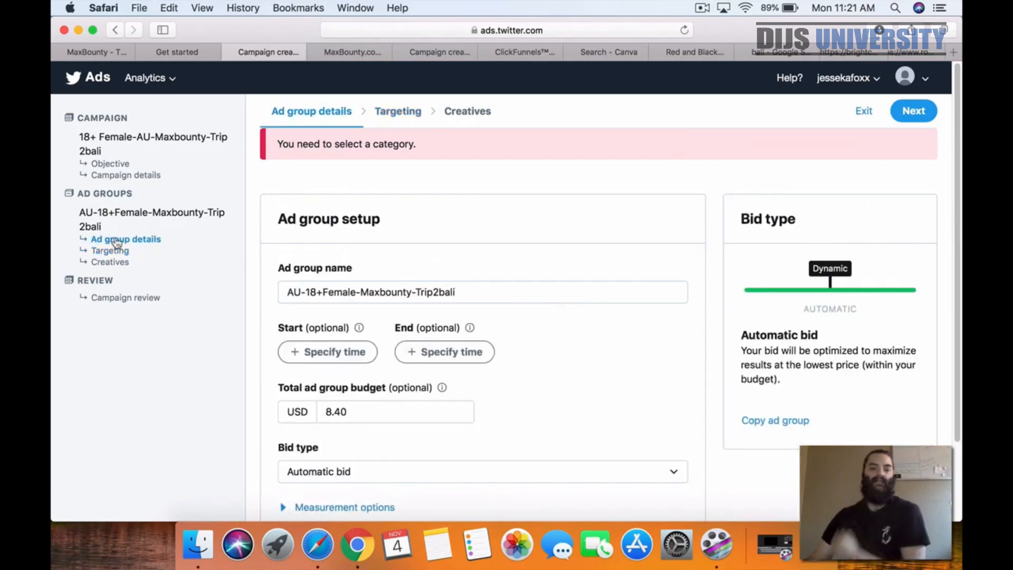
click(490, 293)
text(-Travel)
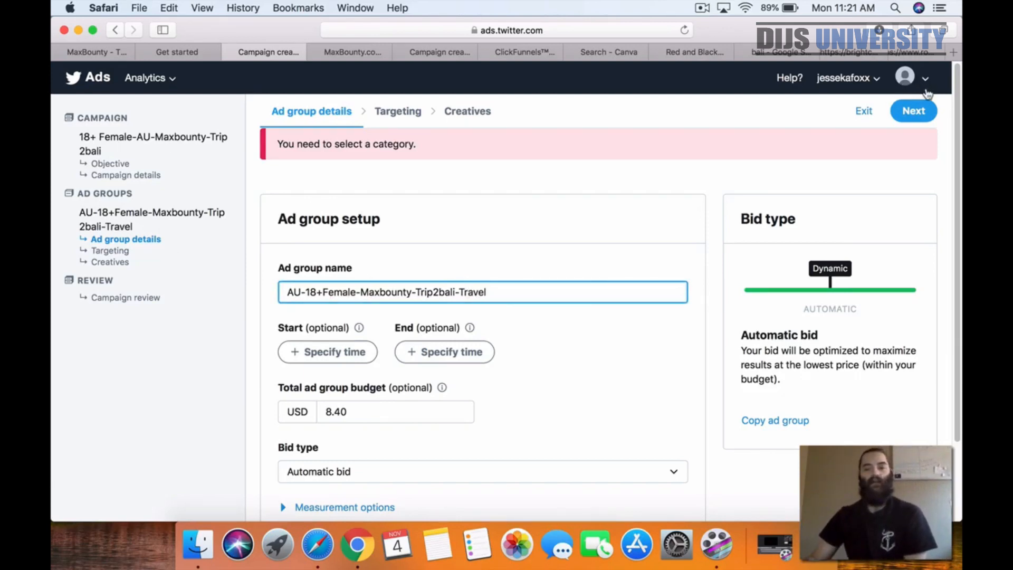
click(913, 111)
Step: Check the ad group's audience features and continue to the creatives settings
scroll(590, 288, down, 10)
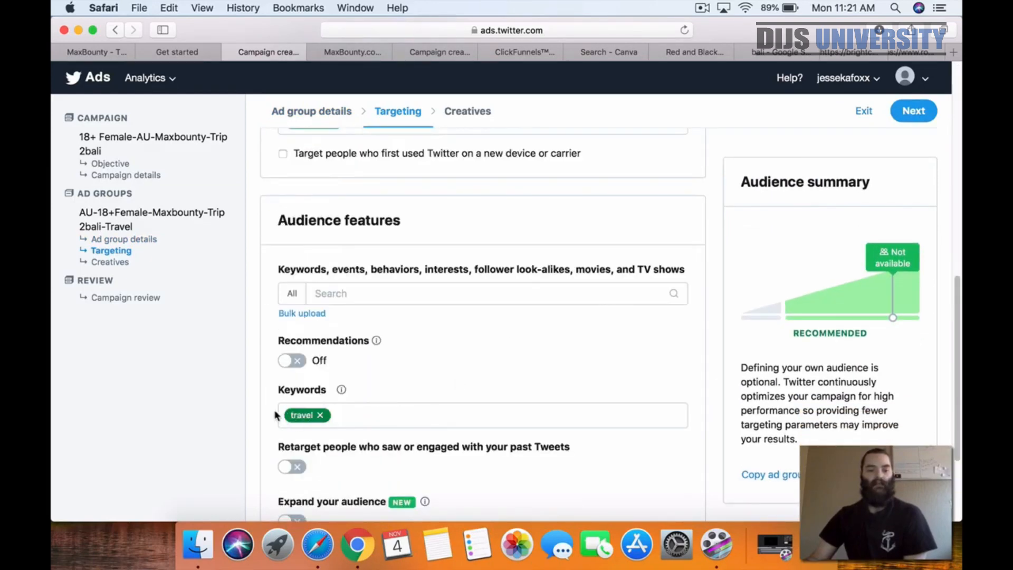
scroll(229, 407, down, 5)
scroll(506, 390, up, 5)
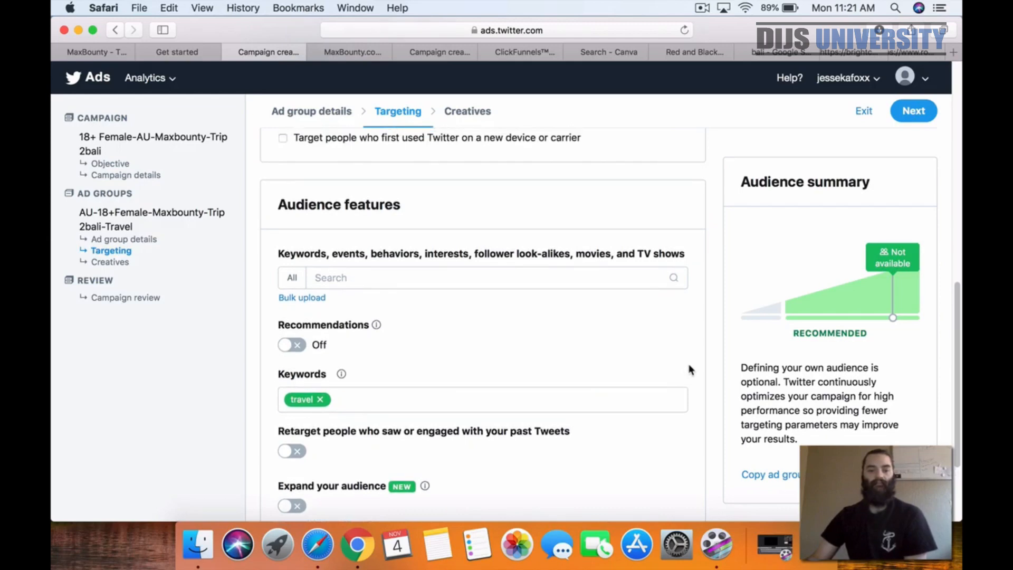
click(918, 110)
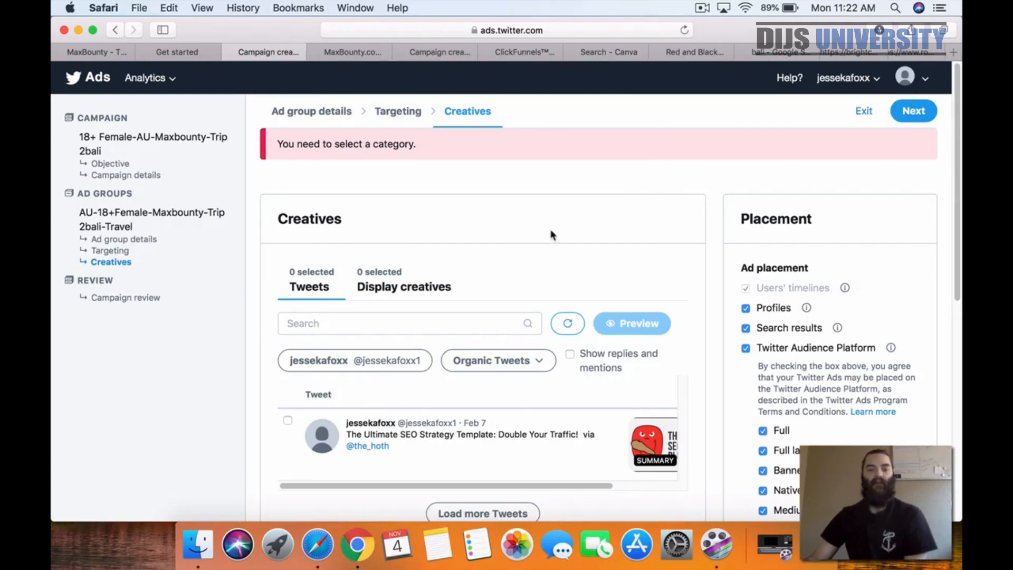
click(702, 8)
click(721, 52)
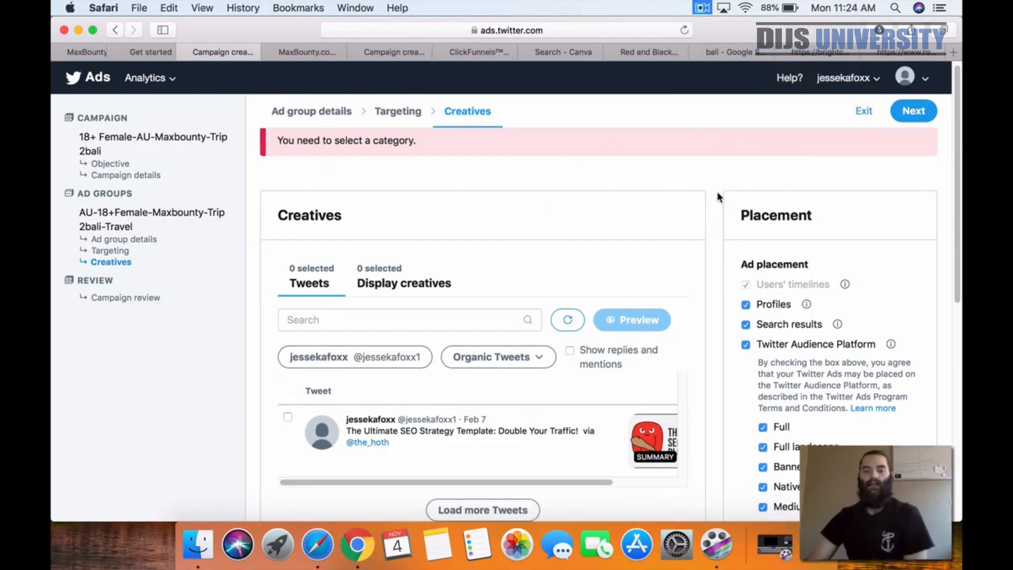
scroll(718, 199, down, 1)
scroll(715, 201, down, 2)
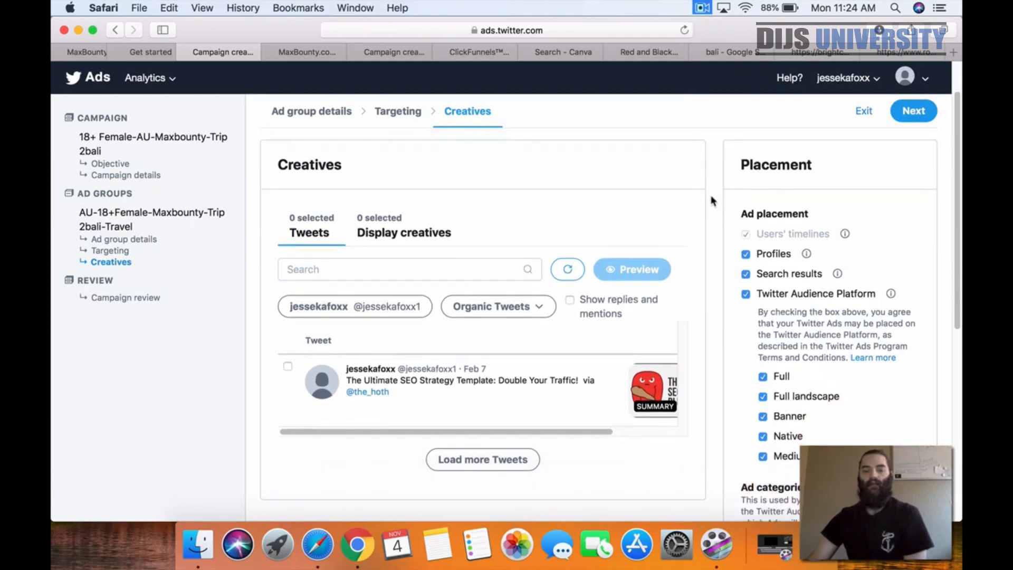
scroll(682, 235, up, 3)
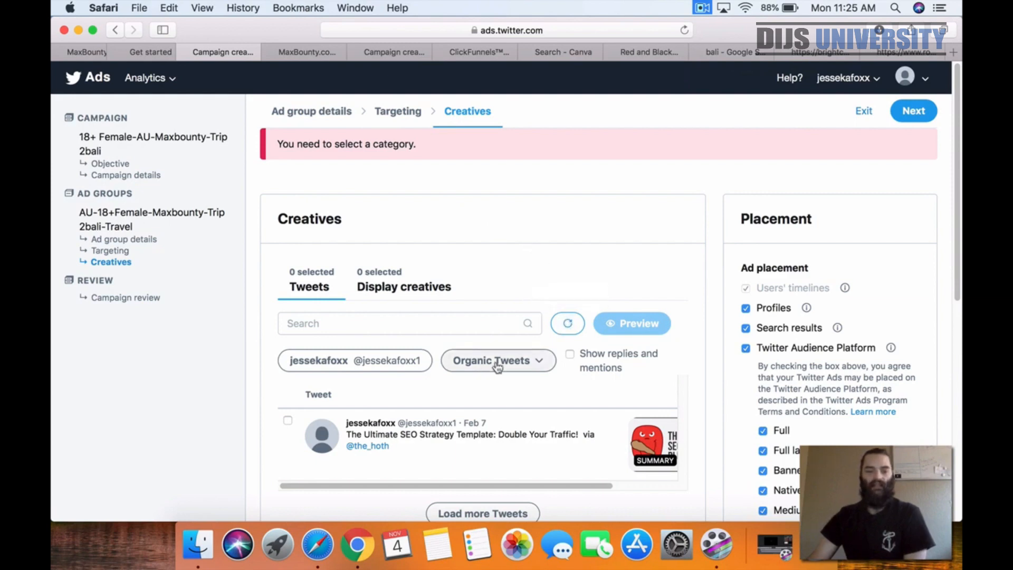
Step: Refresh the Tweet list, choose the "25th Anniversary Special!" Tweet as the creative, and continue to the campaign review
click(567, 323)
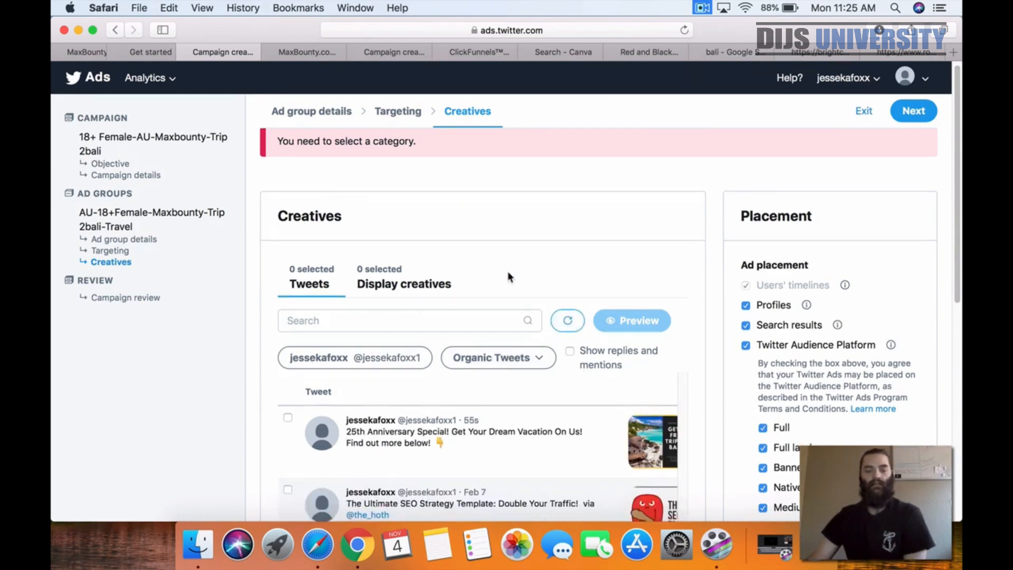
scroll(533, 332, down, 1)
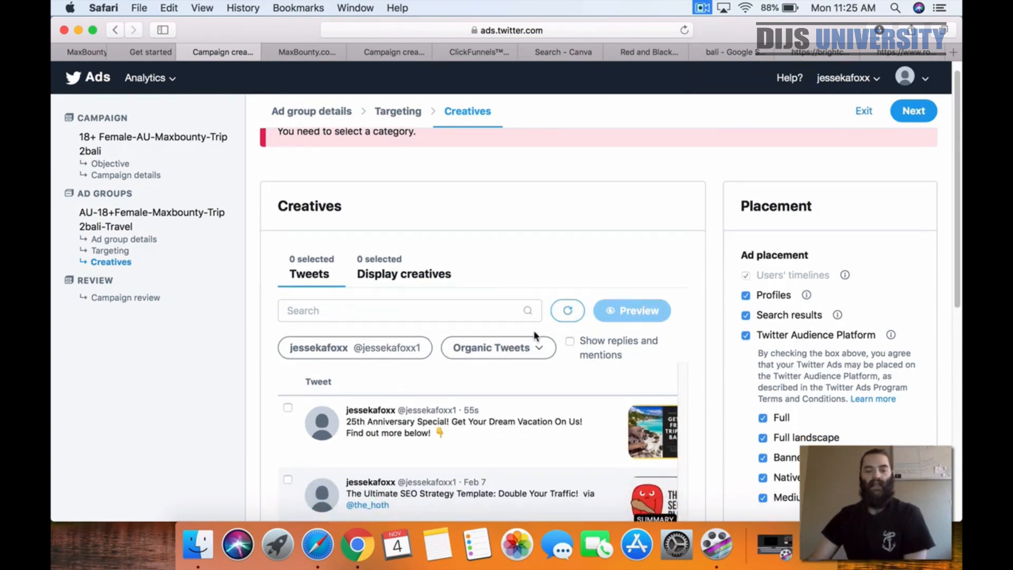
click(287, 407)
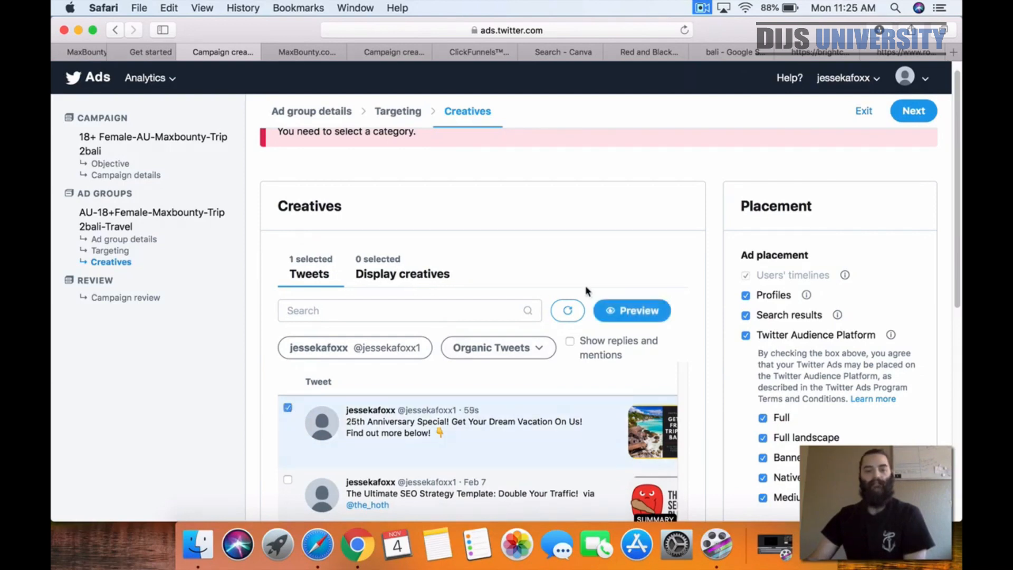
click(913, 111)
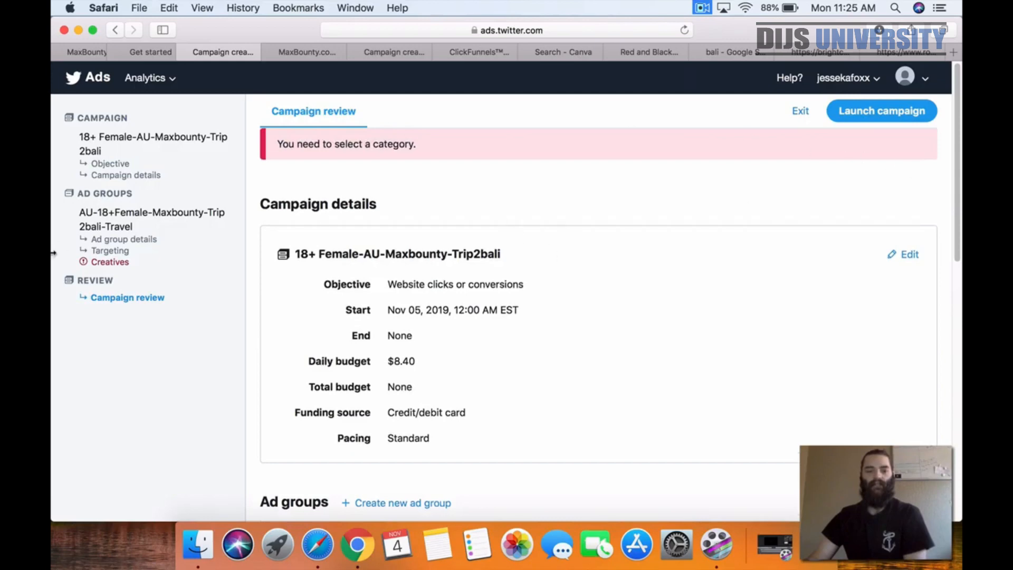
Step: Return to the ad group's creatives settings and add Travel as the ad category
click(104, 262)
scroll(779, 265, down, 5)
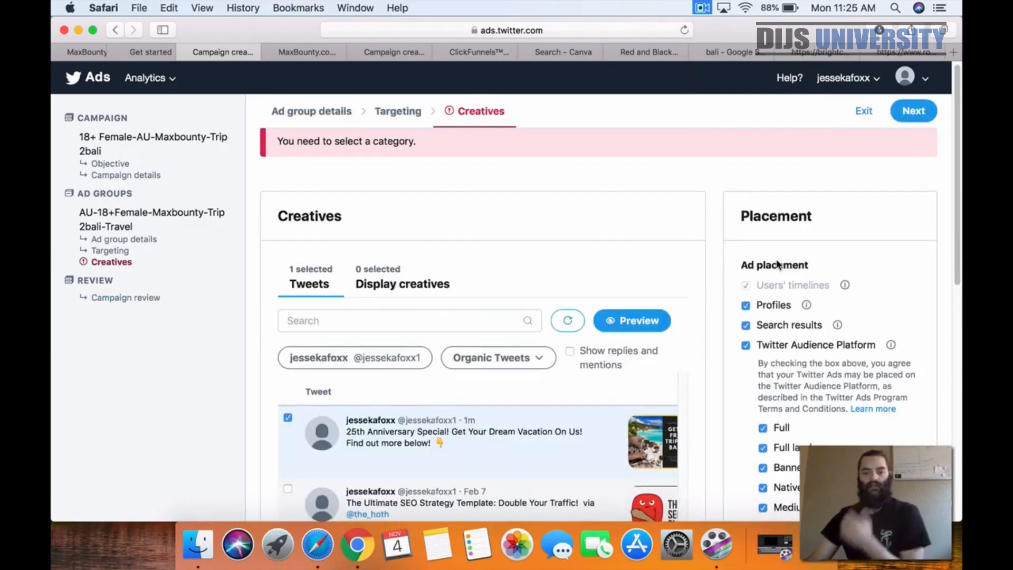
click(759, 376)
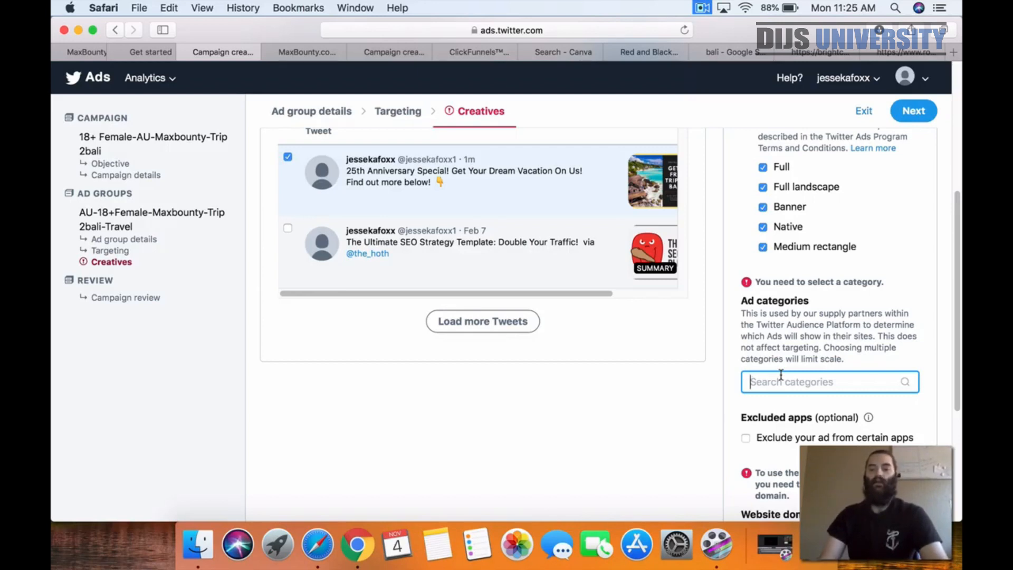
text(Travel)
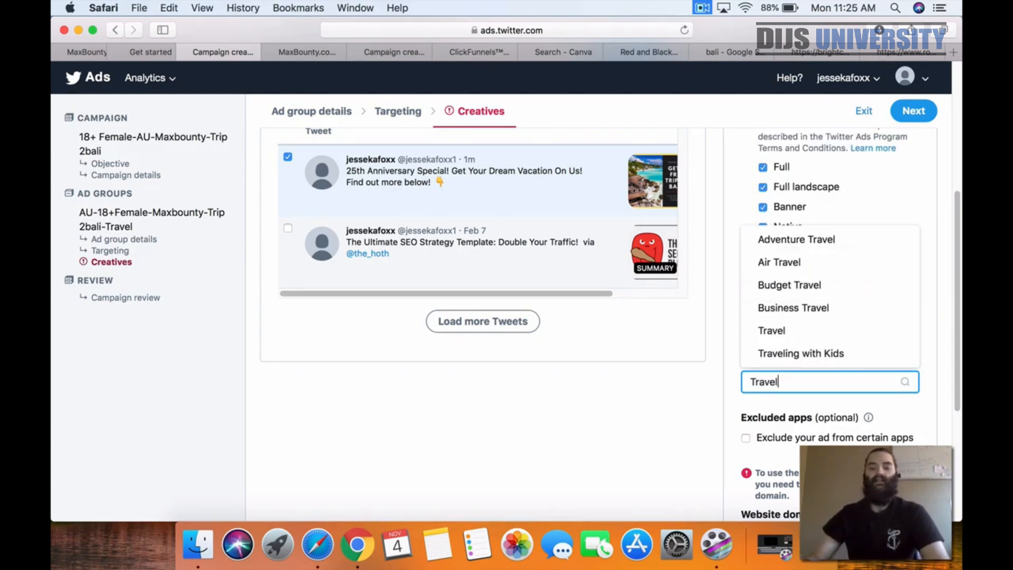
click(785, 334)
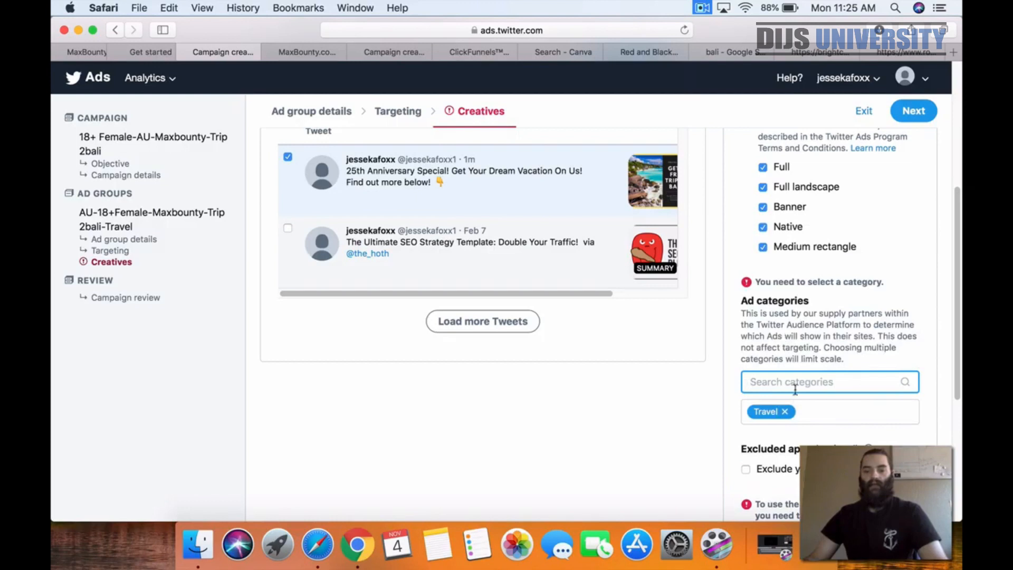
Step: Search the ad categories for "bali" and "vacation", and clear the search
text(bali)
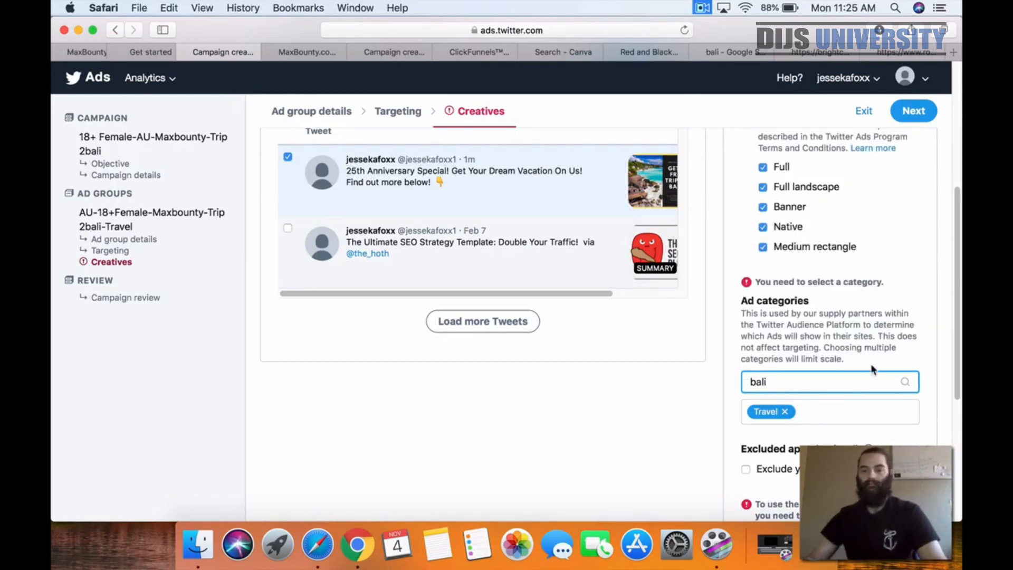
drag(791, 377, 631, 379)
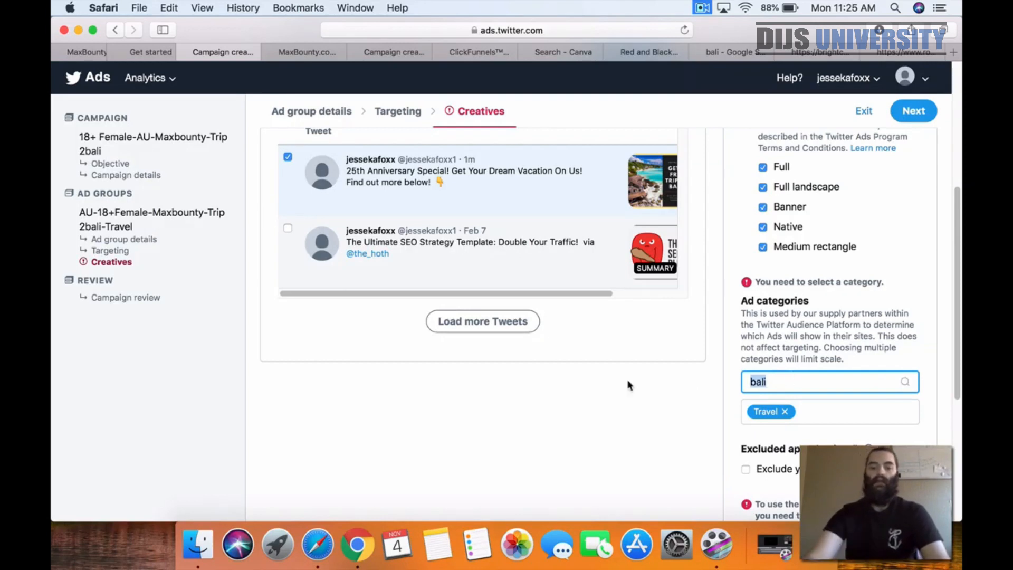
text(vacation)
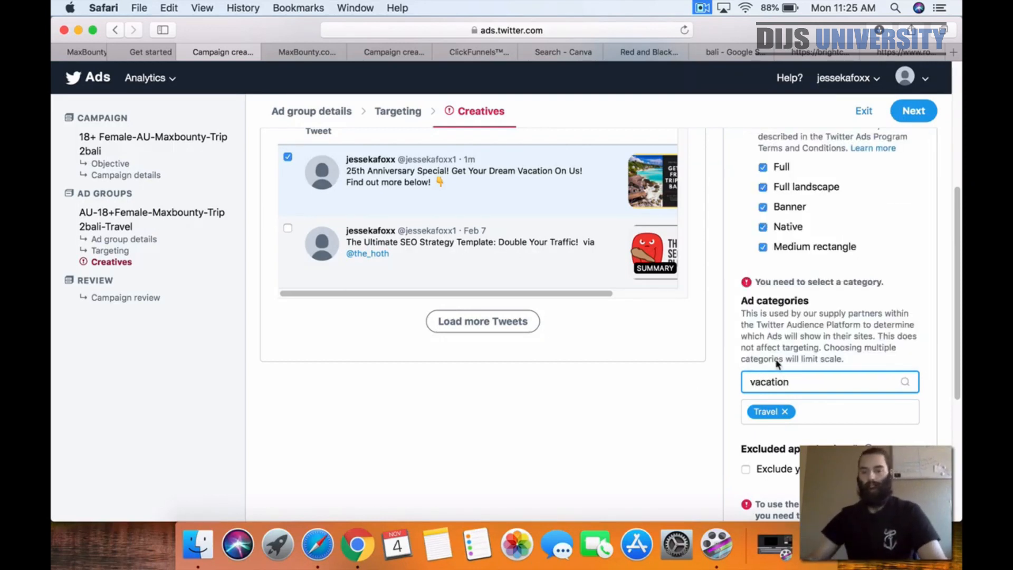
drag(910, 381, 642, 387)
key(BackSpace)
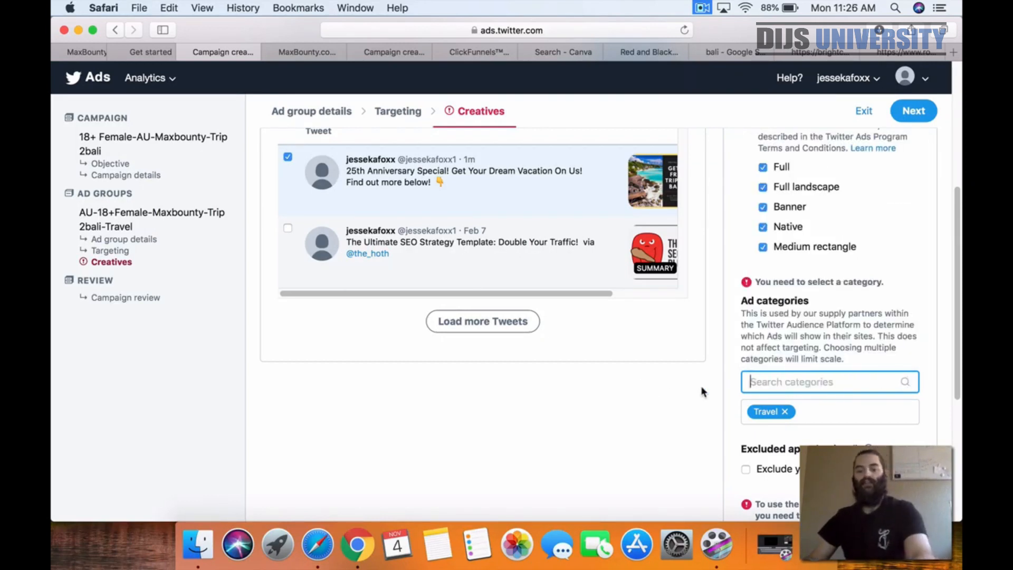
Step: Enter Travelvault.com as the ad group's website domain
scroll(701, 390, down, 5)
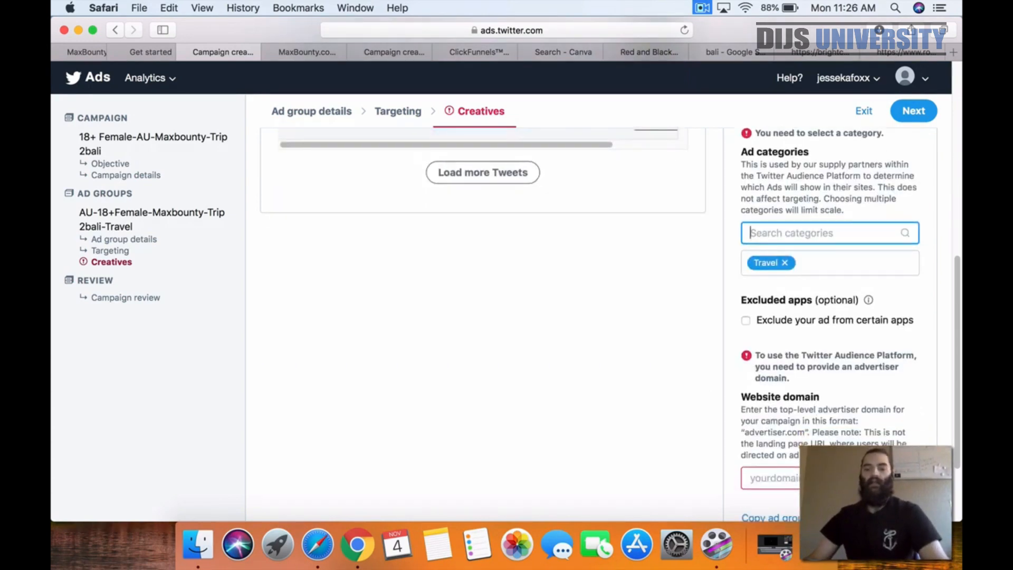
click(823, 477)
text(Trav)
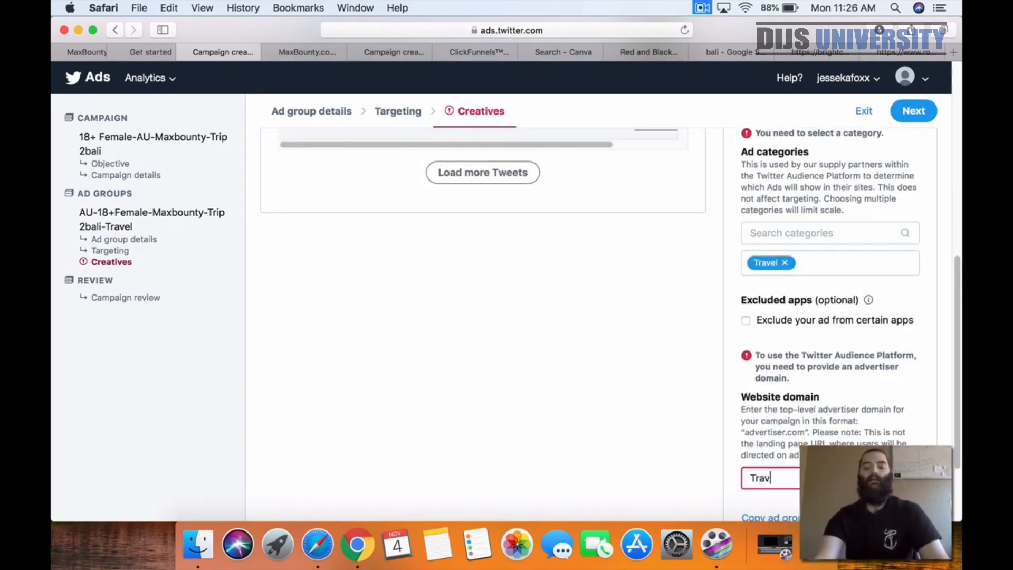
text(elvault)
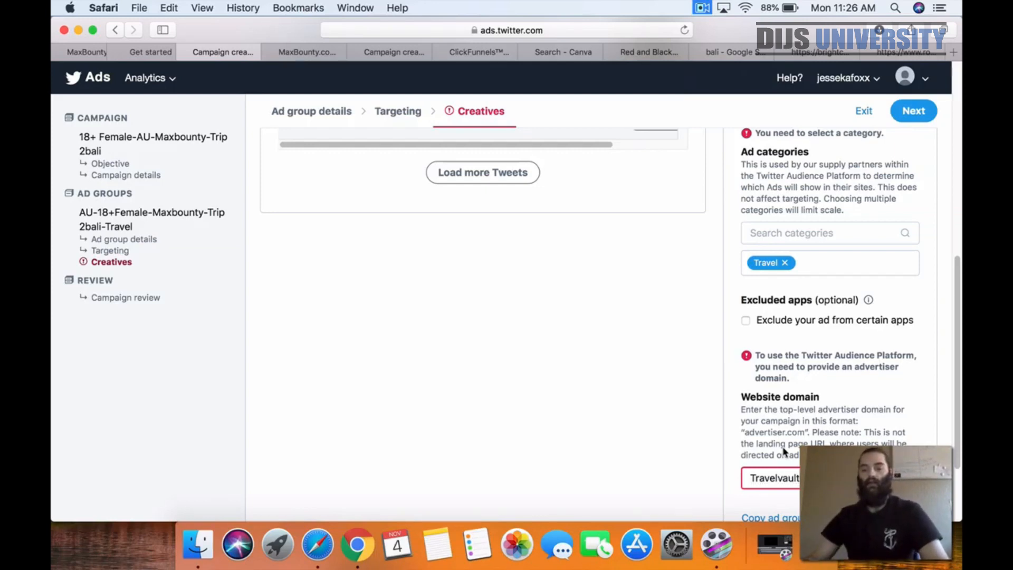
scroll(822, 445, down, 1)
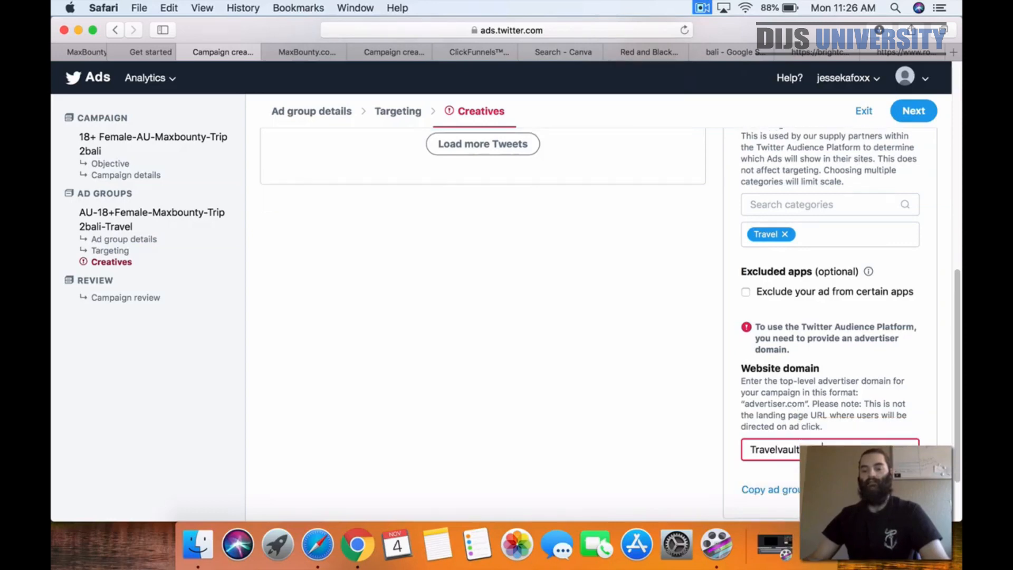
text(.com)
scroll(619, 373, down, 1)
key(Return)
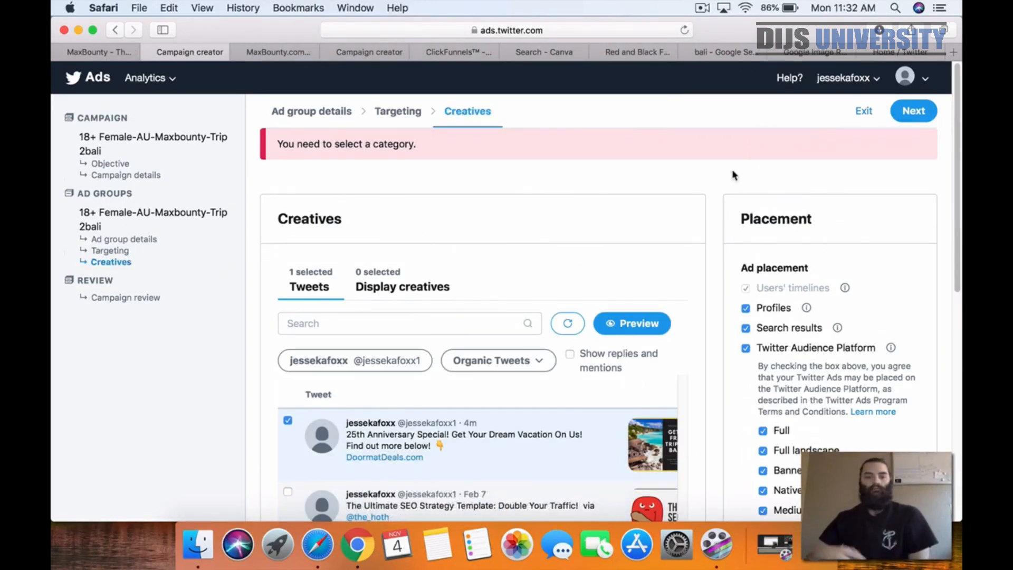
Step: Preview the selected "25th Anniversary Special!" Tweet for Web, Android, iOS and Twitter Audience Platform, and close the previews
scroll(689, 169, down, 1)
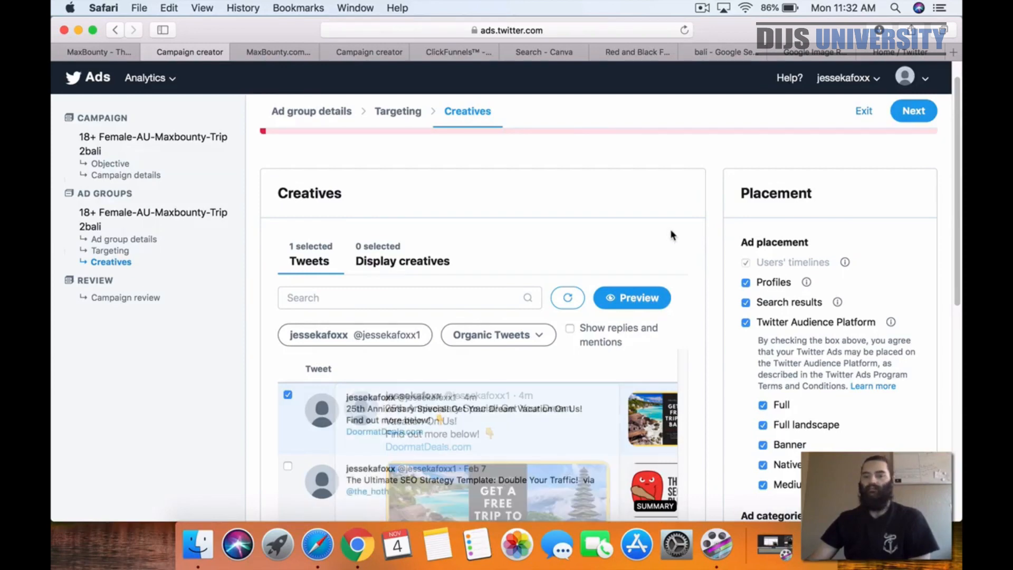
mouse_move(618, 417)
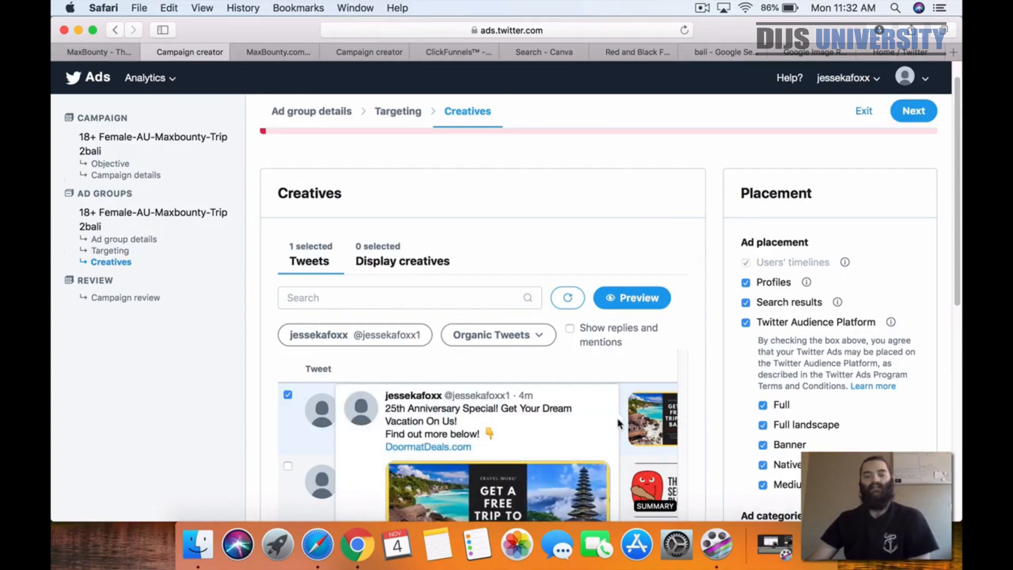
scroll(683, 376, down, 1)
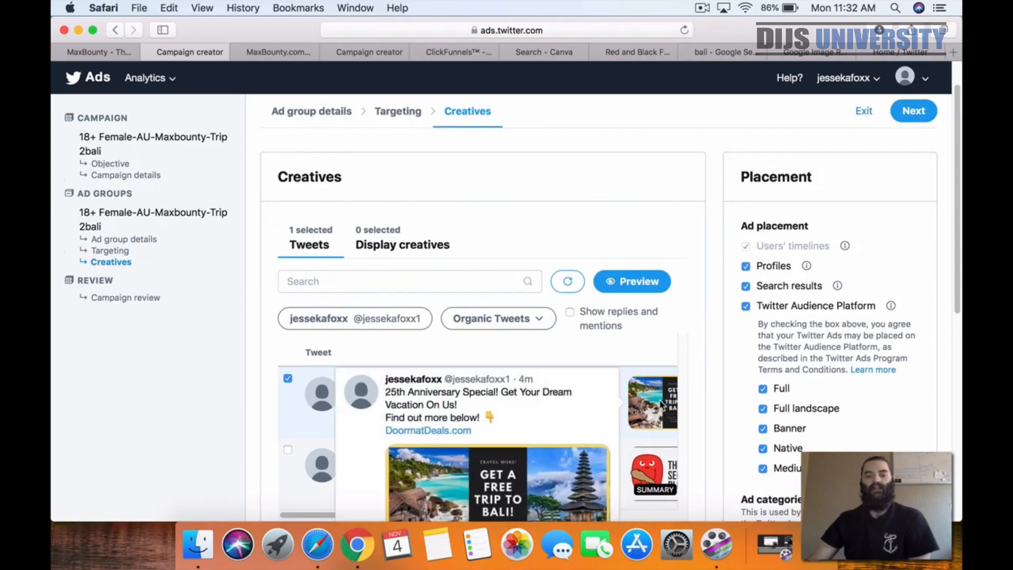
scroll(661, 404, down, 3)
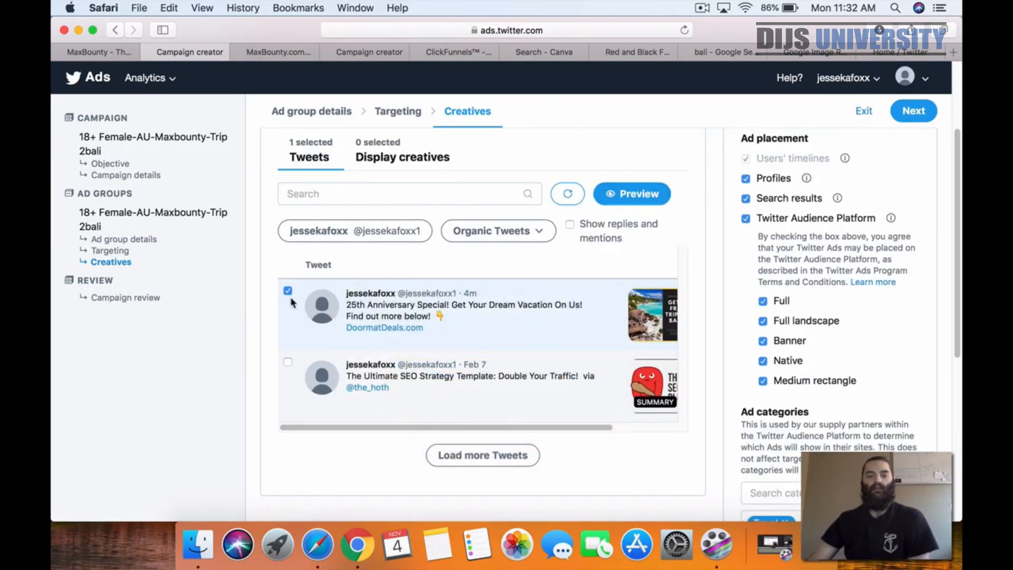
click(643, 196)
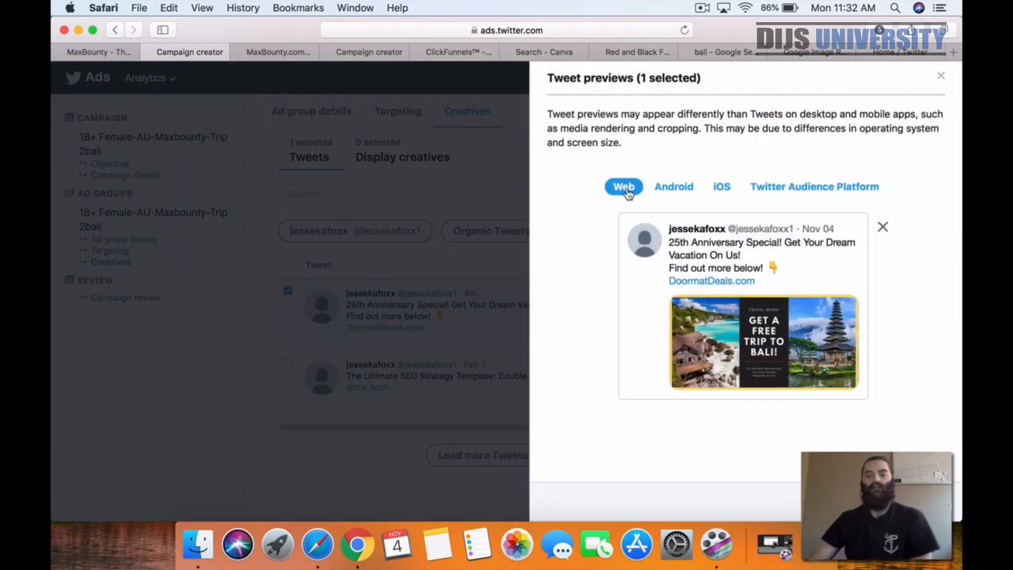
click(681, 190)
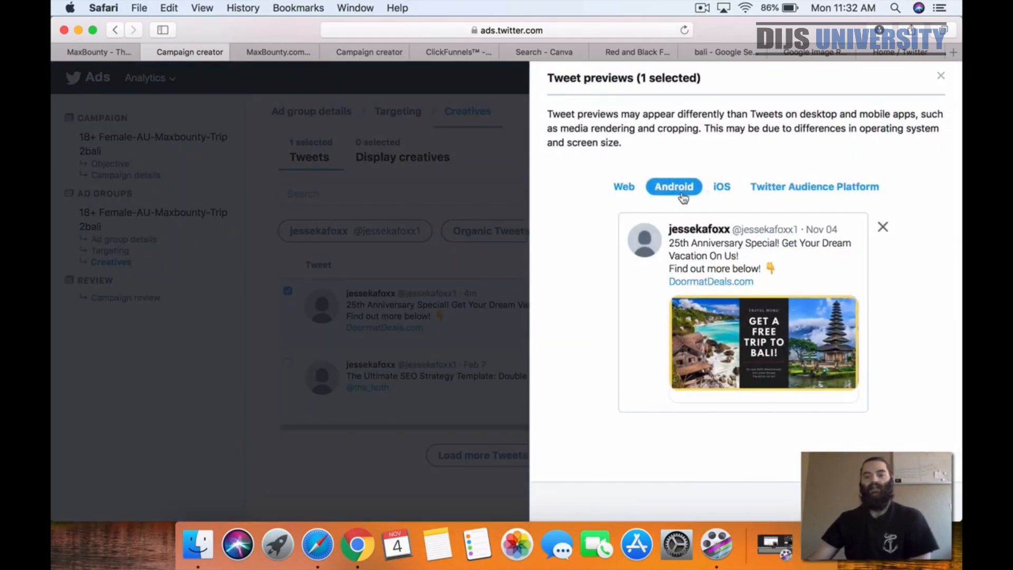
click(720, 188)
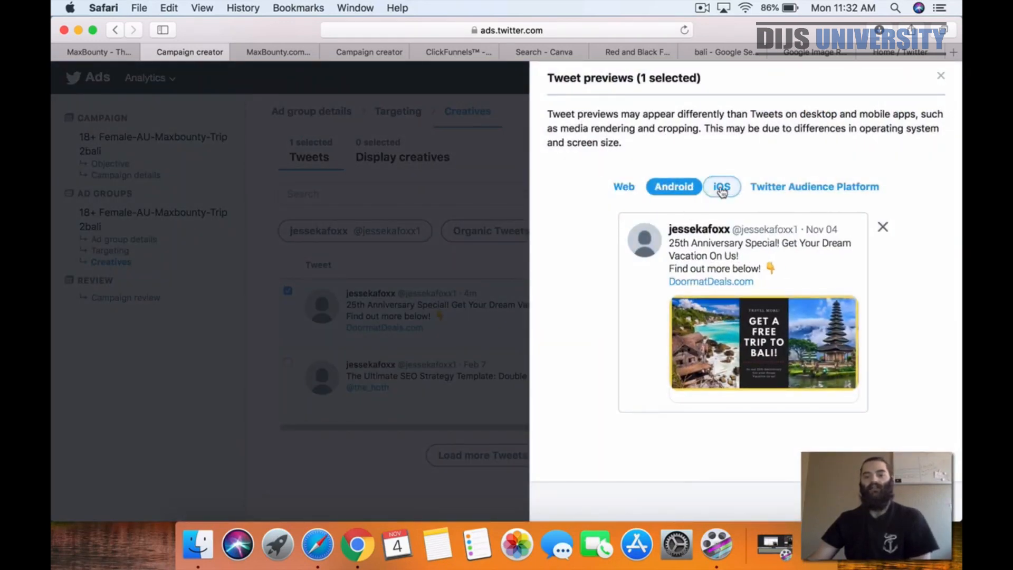
click(788, 190)
scroll(739, 362, down, 4)
scroll(739, 362, up, 4)
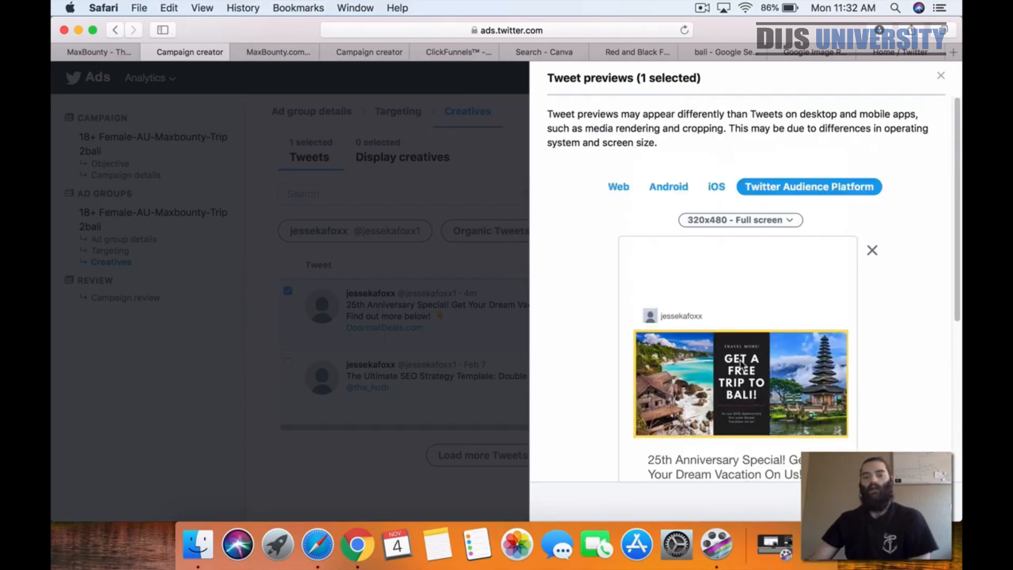
click(940, 76)
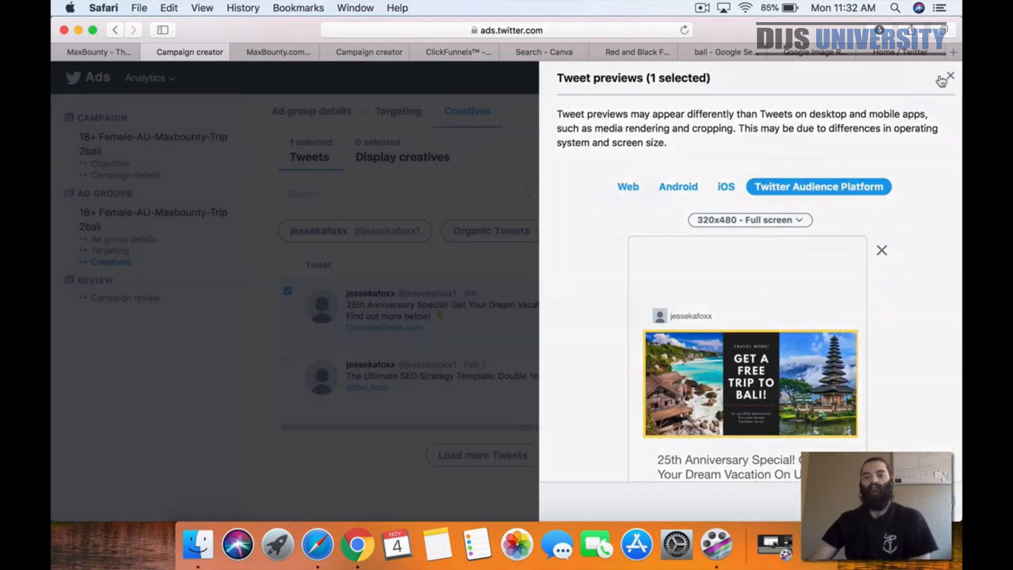
Step: Check the ad placements, ad category and website domain, and continue to the campaign review
scroll(682, 212, up, 4)
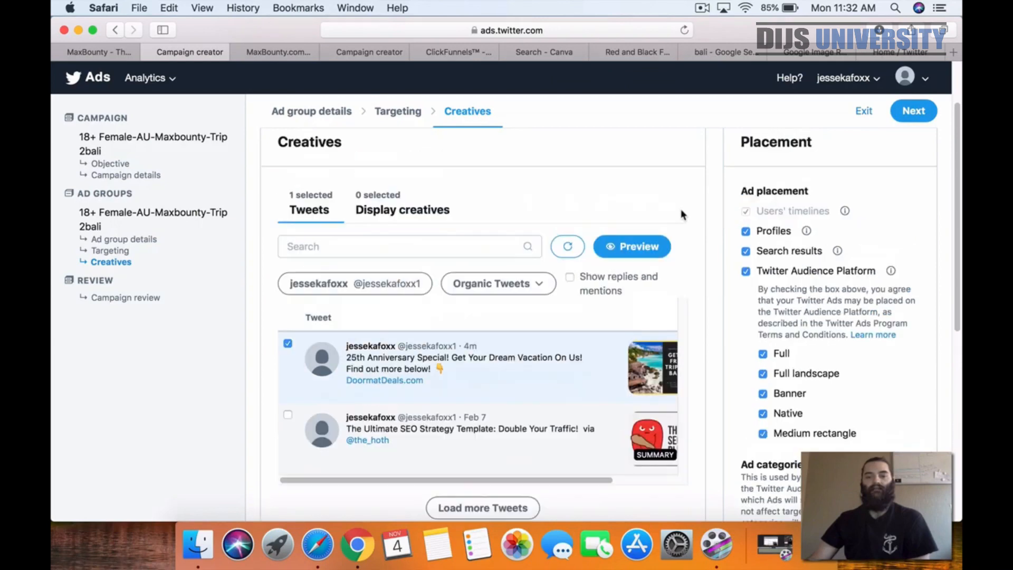
scroll(685, 237, down, 10)
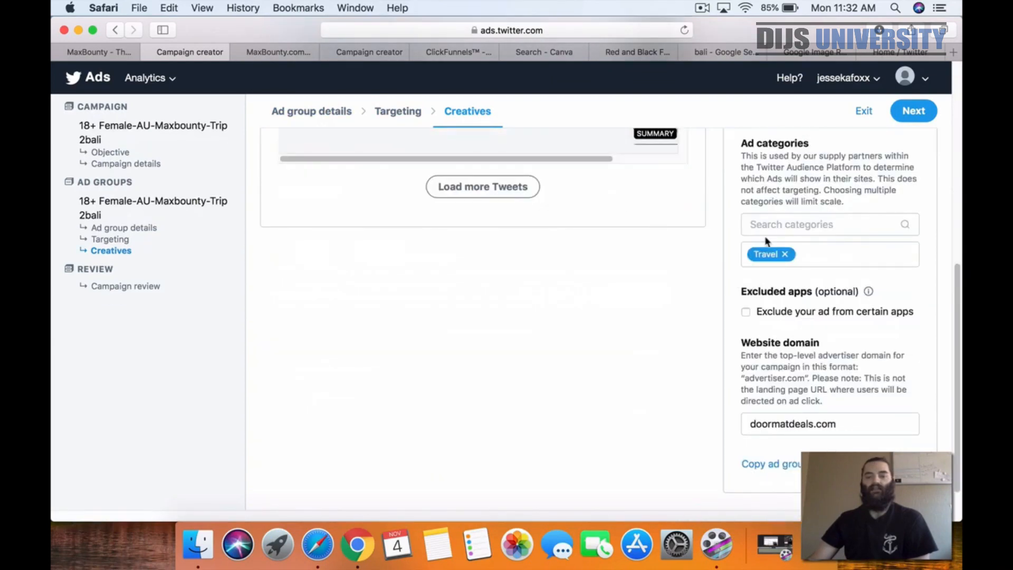
scroll(720, 310, up, 10)
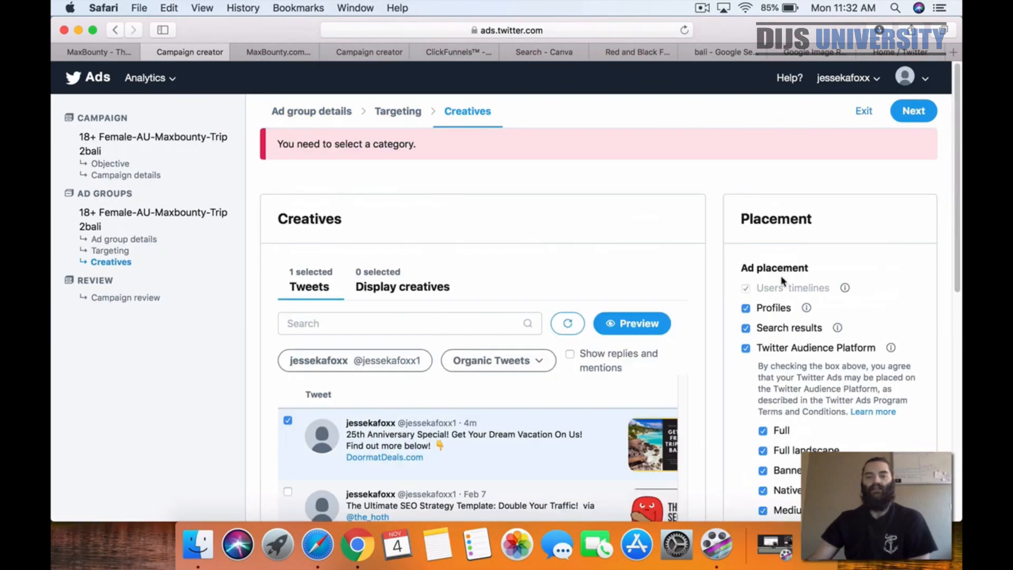
click(912, 112)
scroll(734, 232, down, 1)
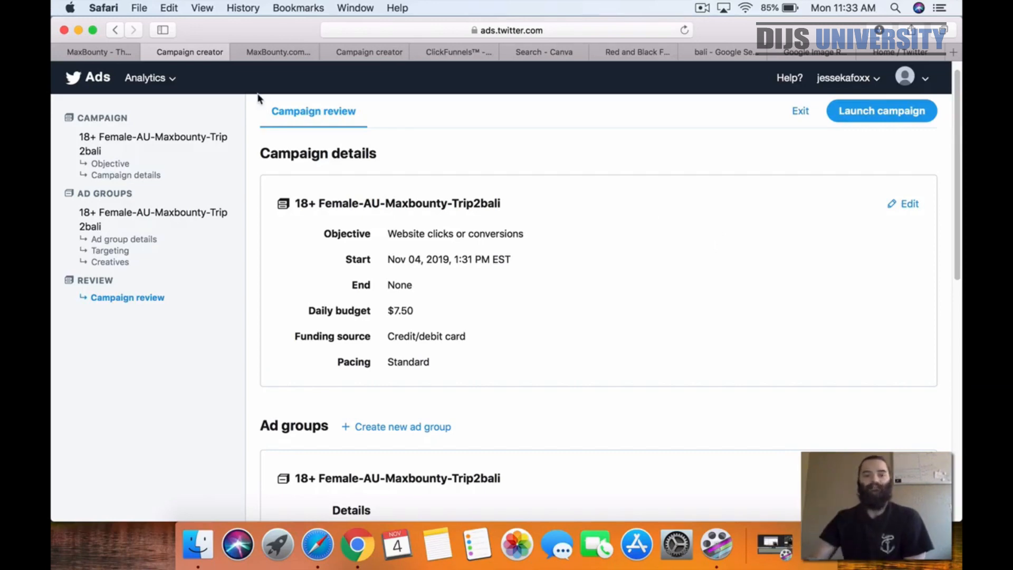
Step: Switch to ClickFunnels and select the page URL of the INSTAGRAM Template funnel step
click(235, 51)
click(158, 53)
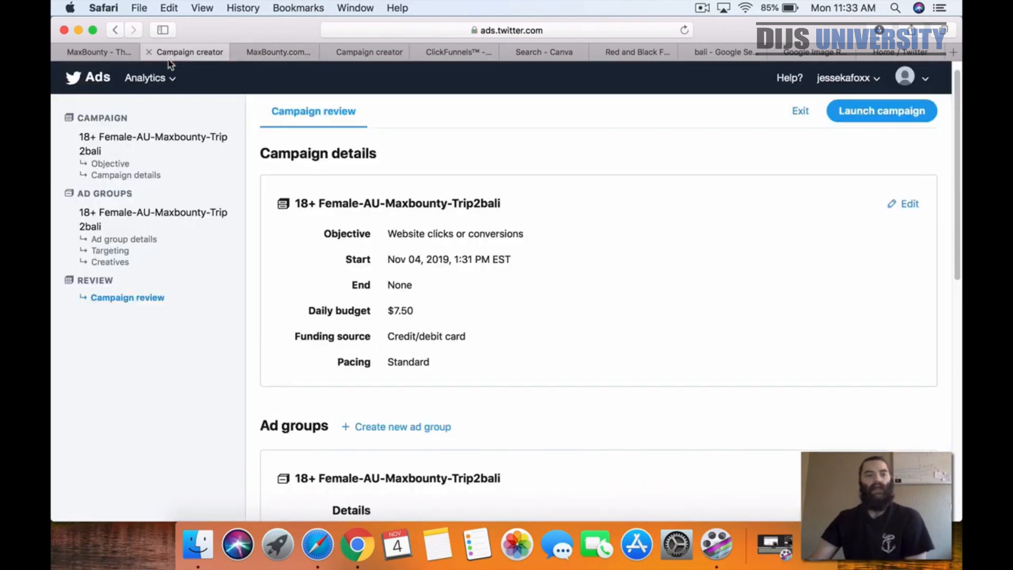
click(111, 53)
click(353, 53)
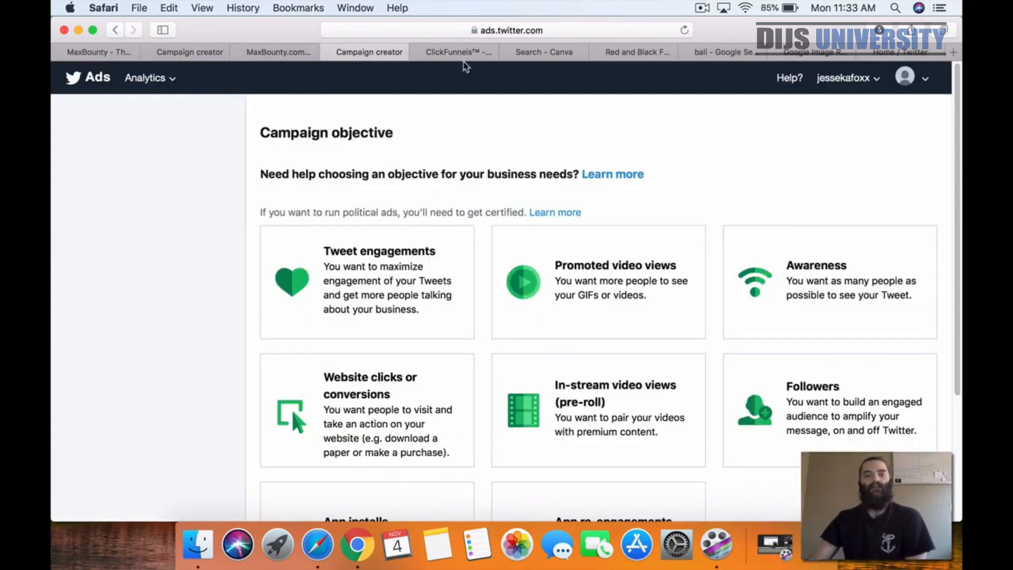
click(458, 53)
click(457, 232)
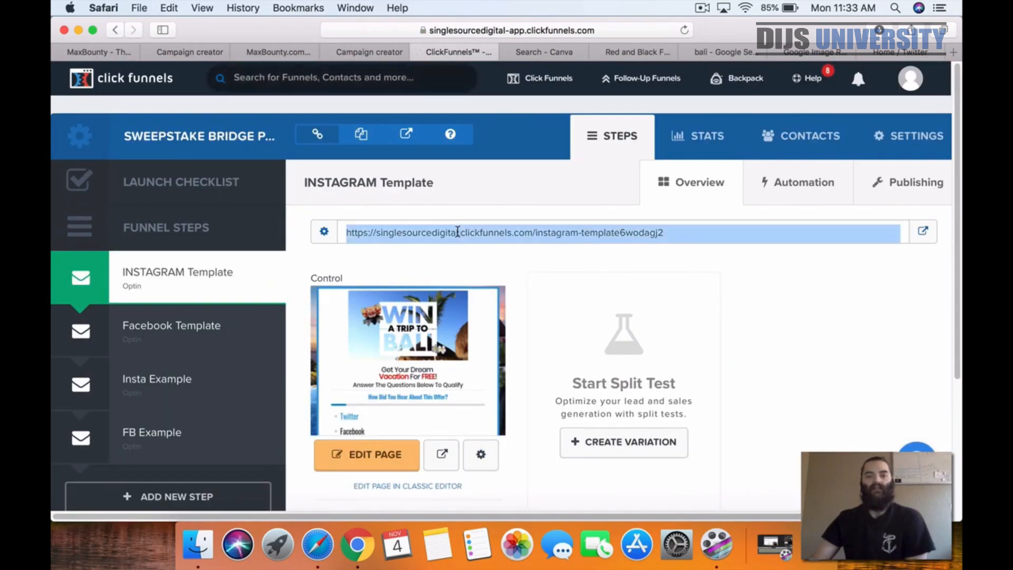
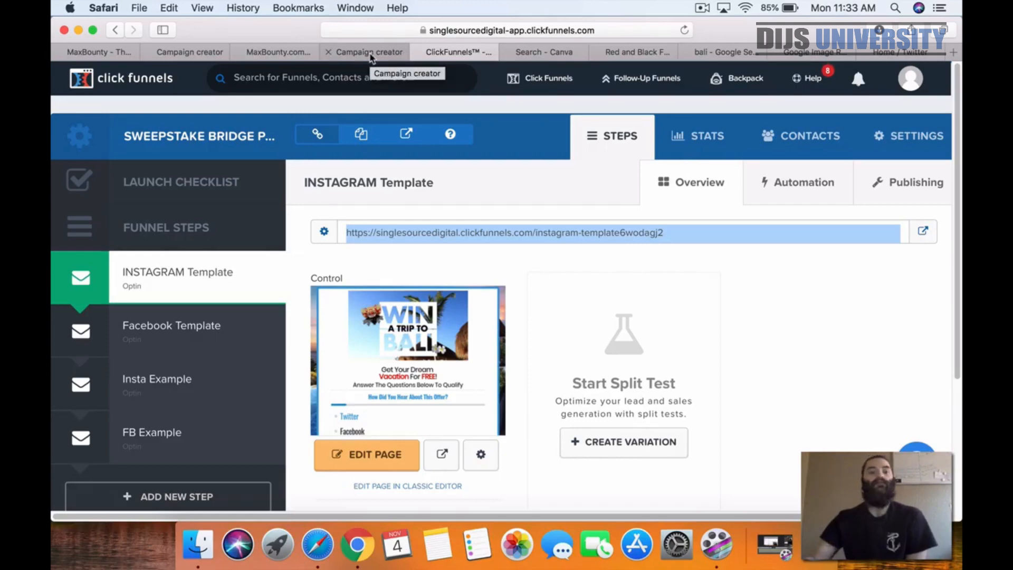
Step: Return to the campaign review in Twitter Ads and launch the 18+ Female-AU-Maxbounty-Trip2bali campaign
click(899, 51)
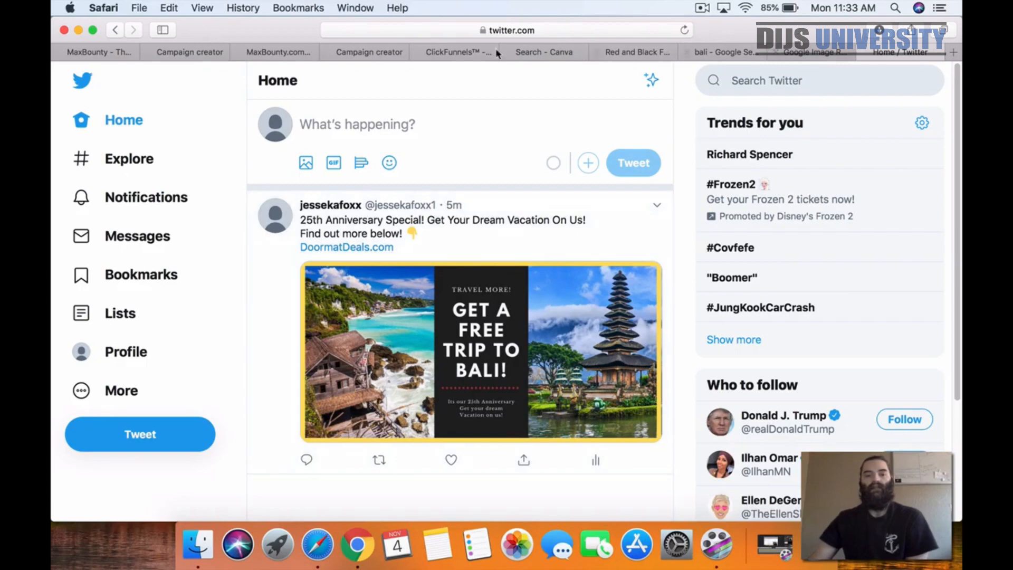
click(372, 51)
click(279, 53)
click(417, 53)
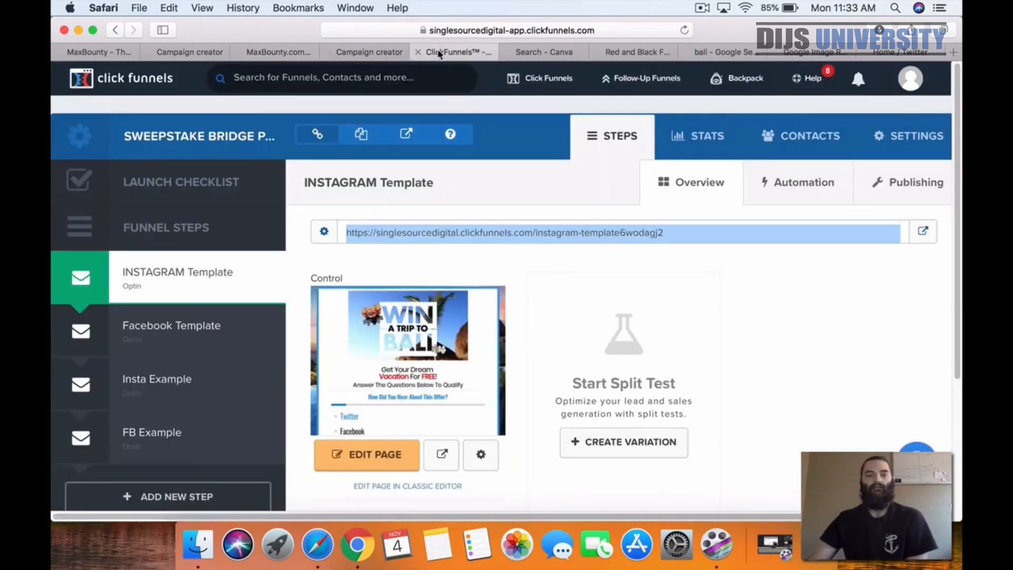
click(550, 54)
click(612, 52)
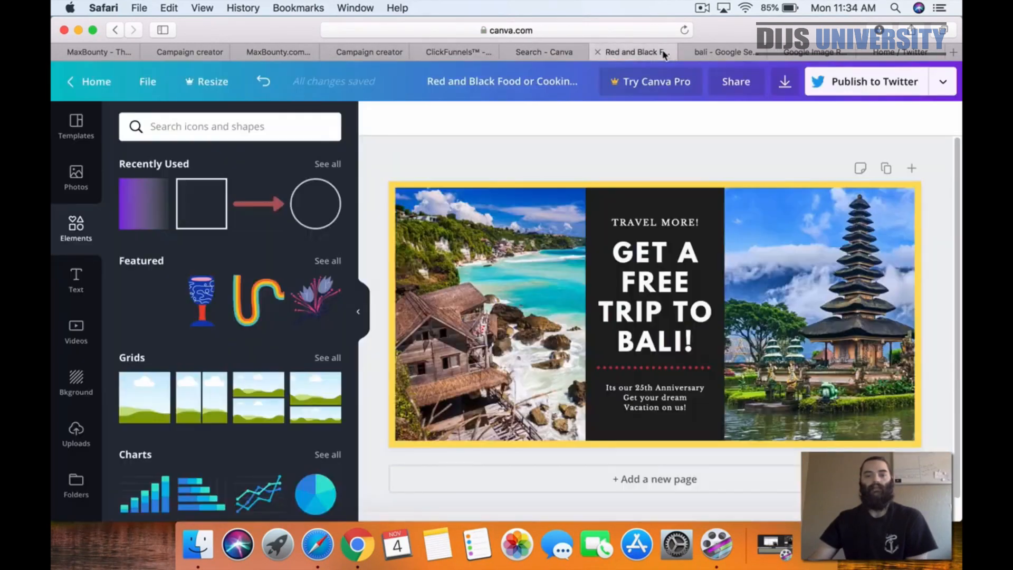
click(715, 56)
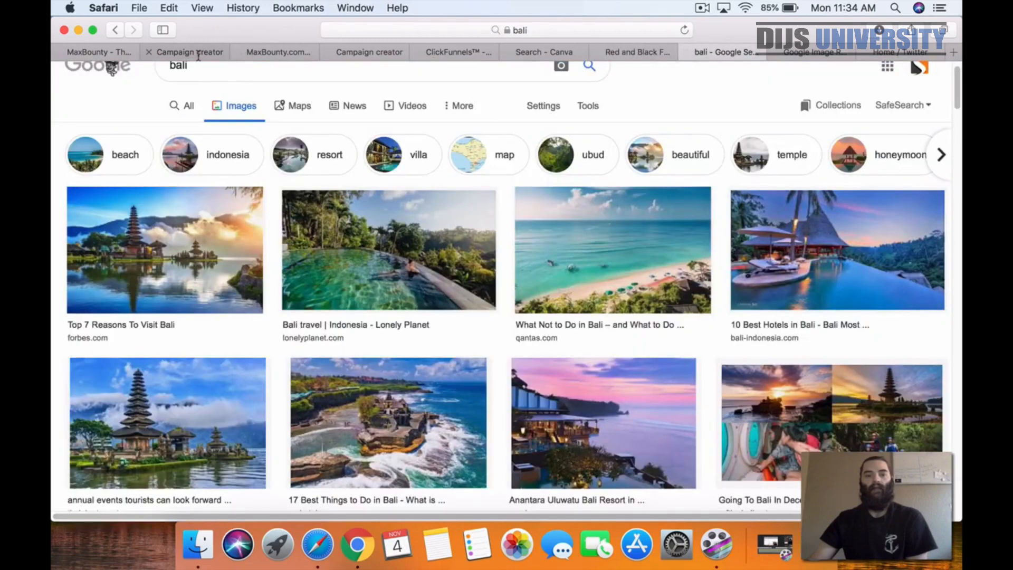
click(190, 52)
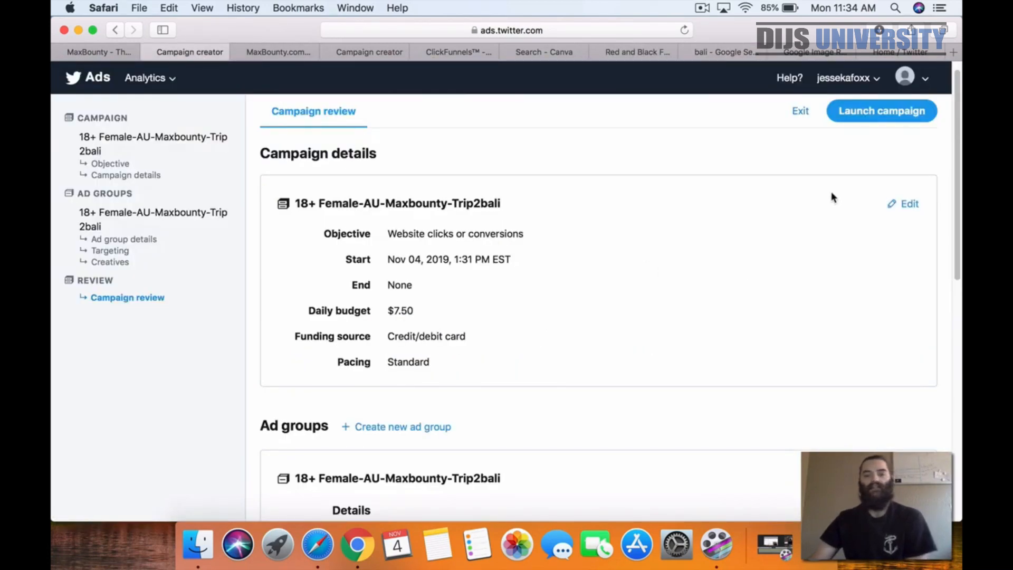
click(890, 117)
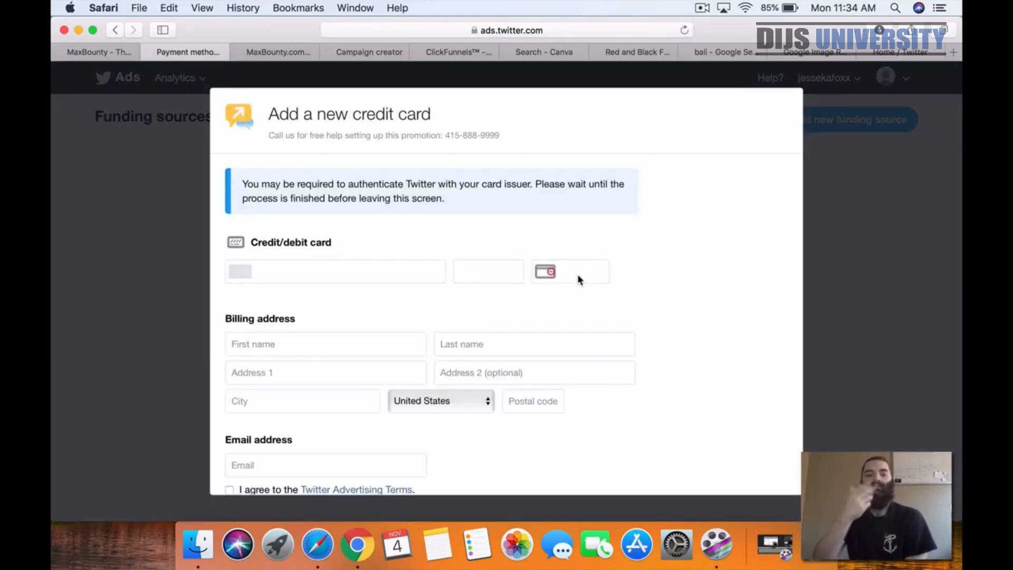
Step: Review the card, billing address and email fields of the new credit card form, and close it without entering payment details
scroll(581, 316, down, 1)
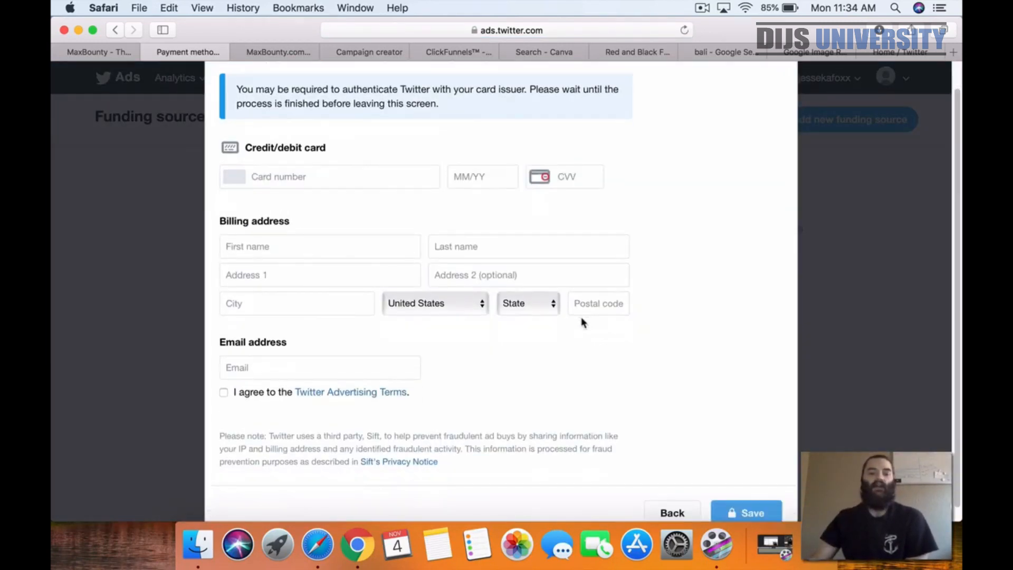
scroll(595, 202, up, 1)
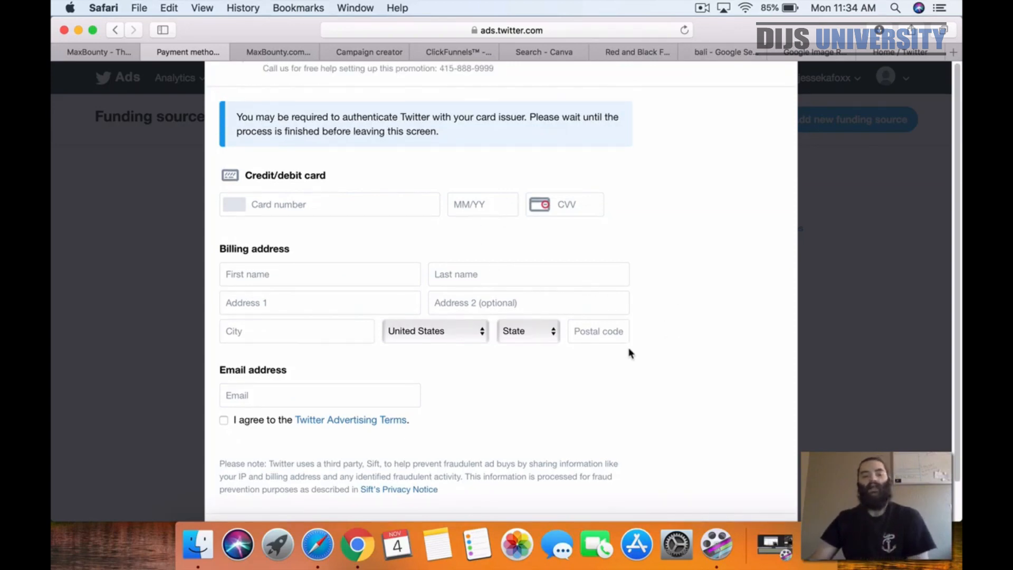
click(875, 350)
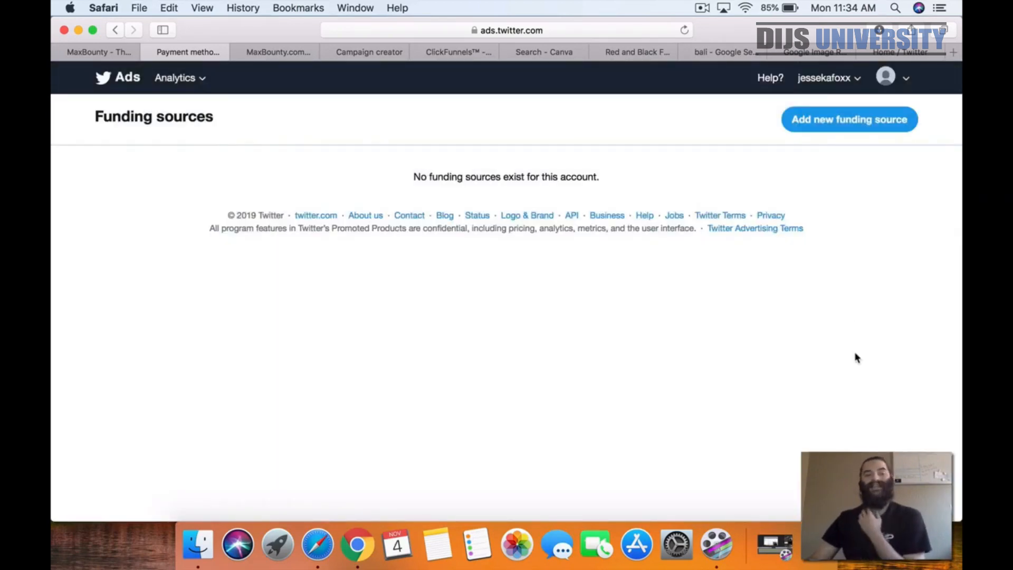